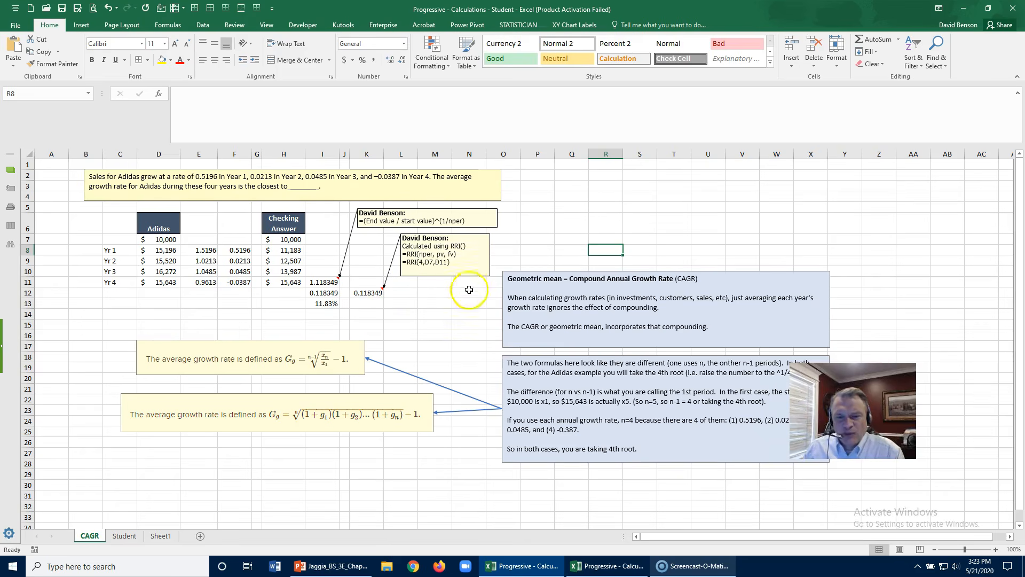
pyautogui.click(533, 271)
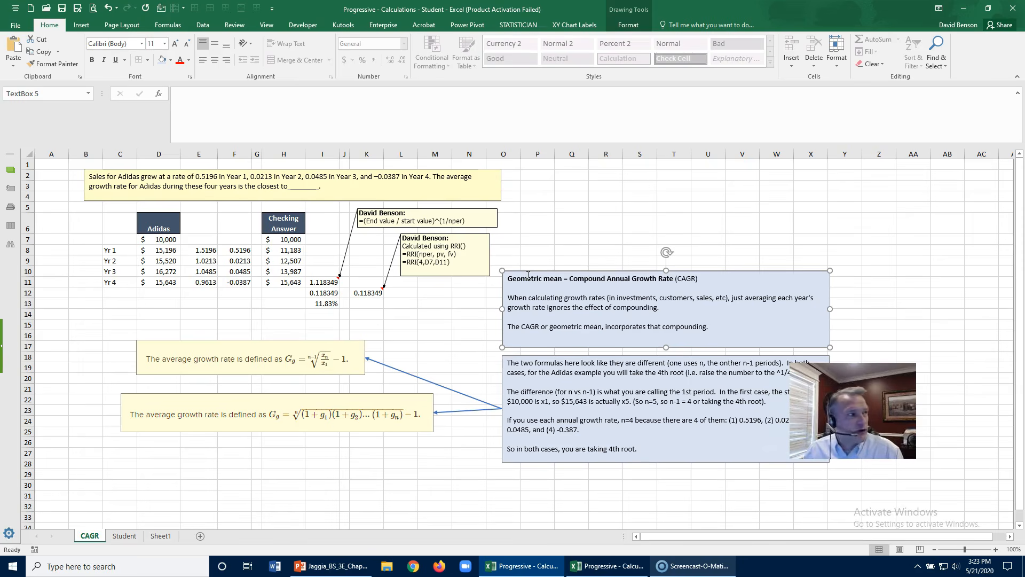
pyautogui.click(692, 278)
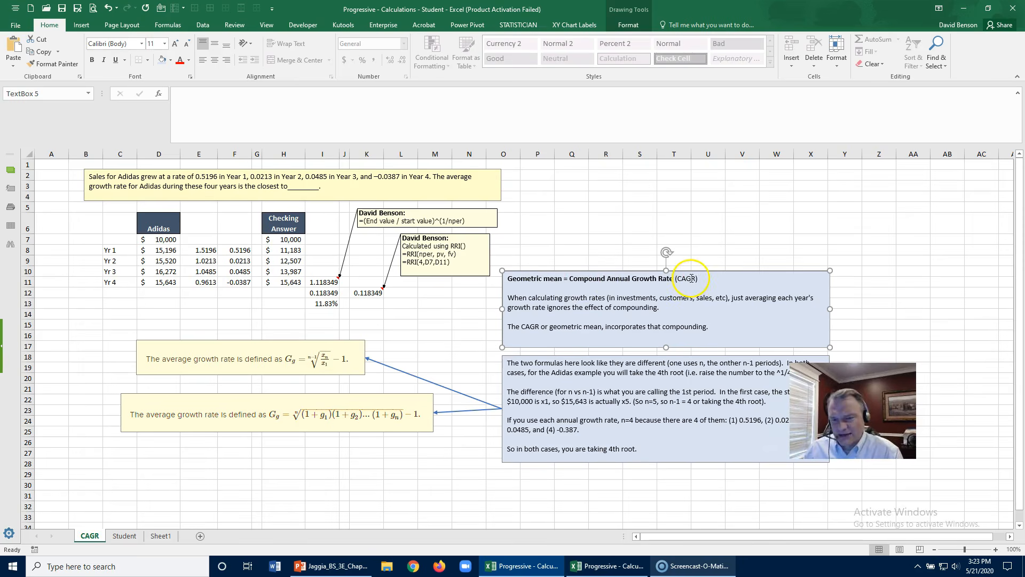
pyautogui.click(453, 323)
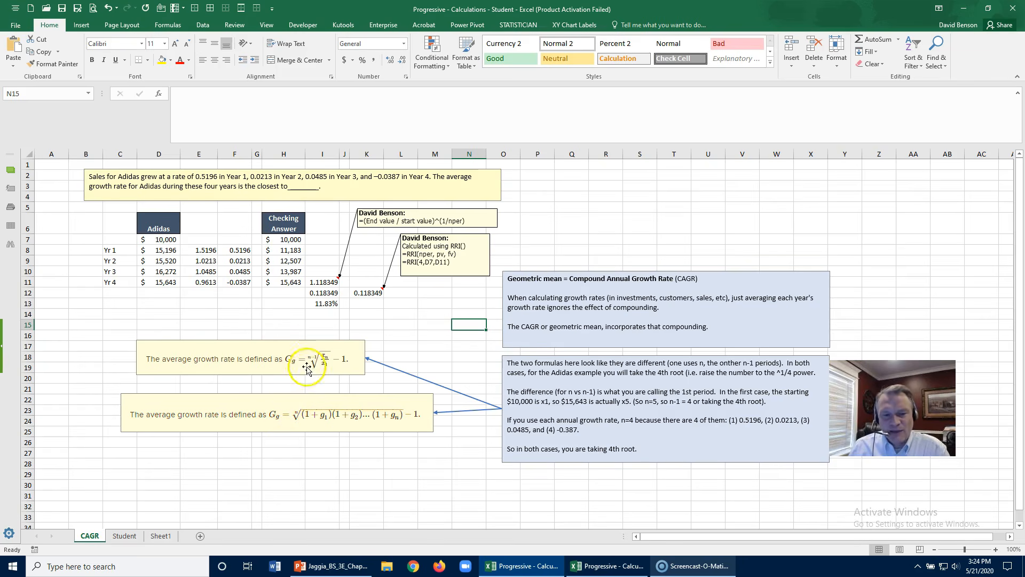
# Step: Examine the Adidas yearly growth rates in F8:F11 and the Year 1 growth factor in E8
pyautogui.click(143, 224)
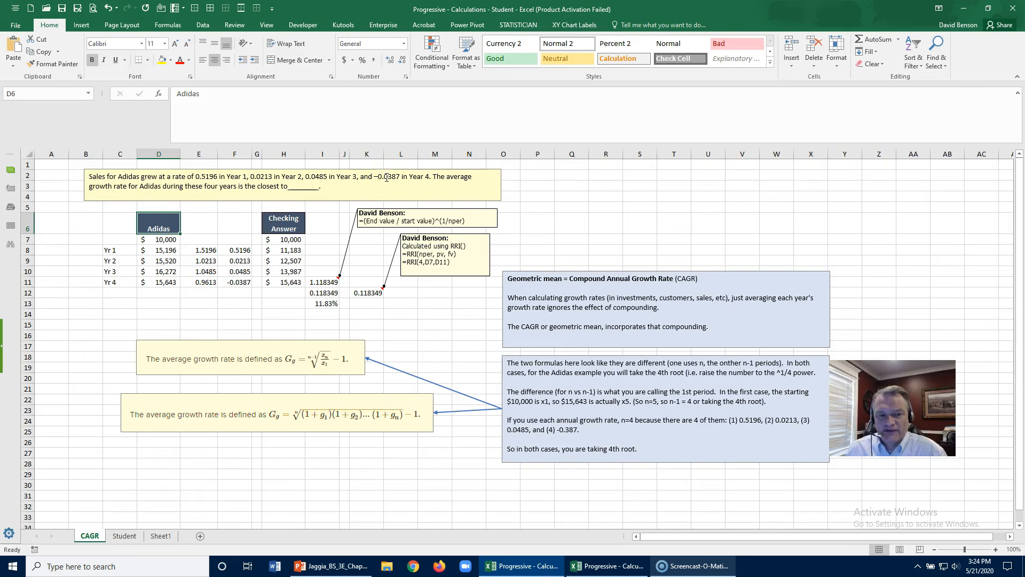
pyautogui.click(238, 249)
pyautogui.click(236, 261)
pyautogui.click(235, 271)
pyautogui.click(231, 282)
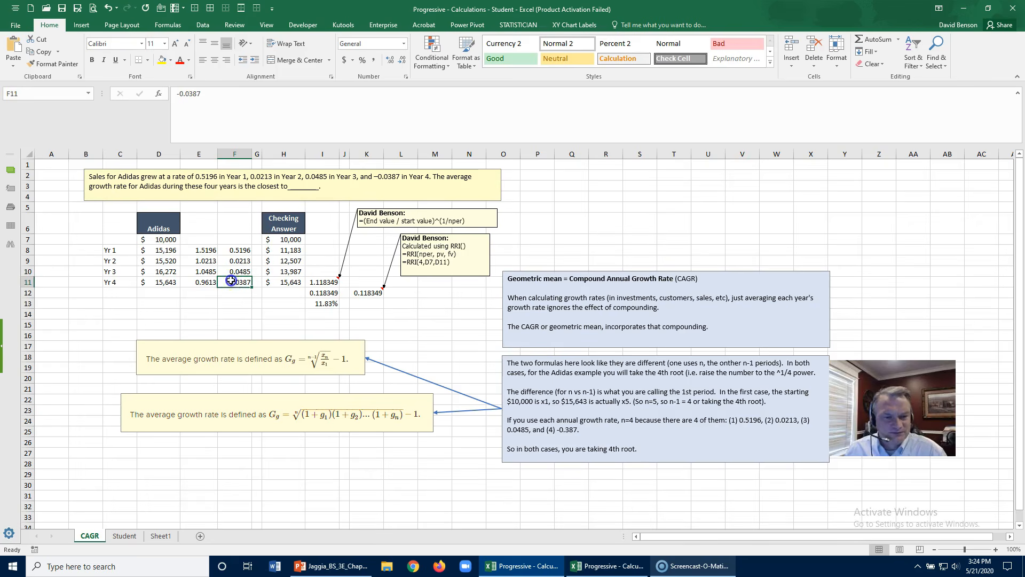
pyautogui.click(195, 250)
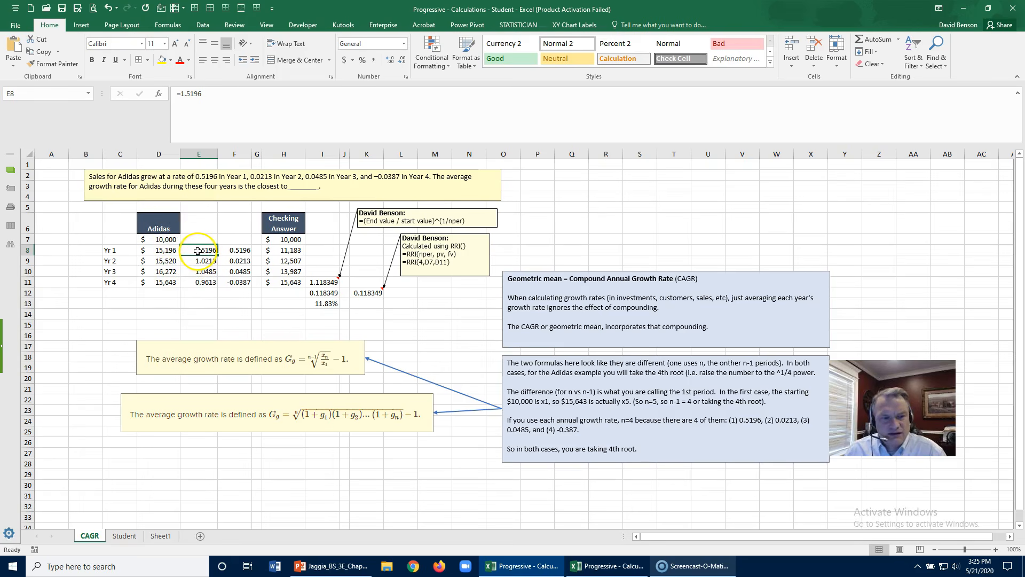
# Step: Inspect the Adidas sales formulas for Year 1 and Year 2 and the cells they reference, leaving the formulas as they are
pyautogui.click(162, 249)
pyautogui.click(162, 261)
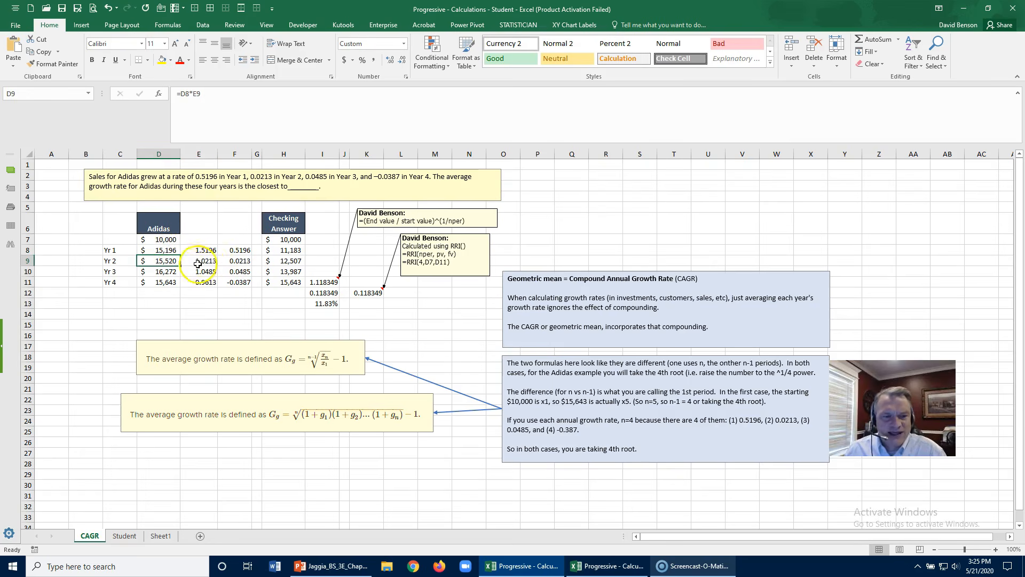
pyautogui.click(154, 250)
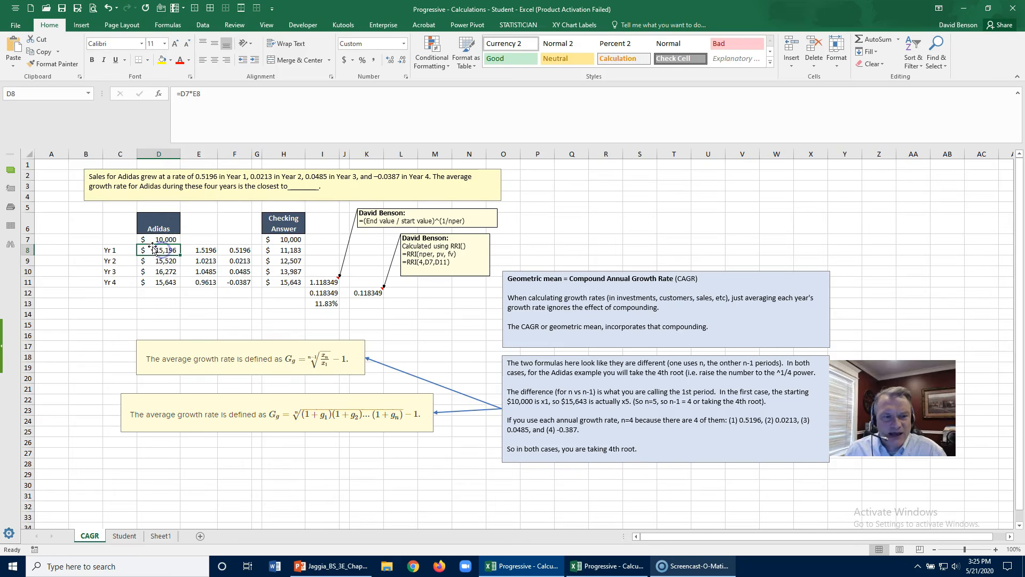
pyautogui.click(182, 93)
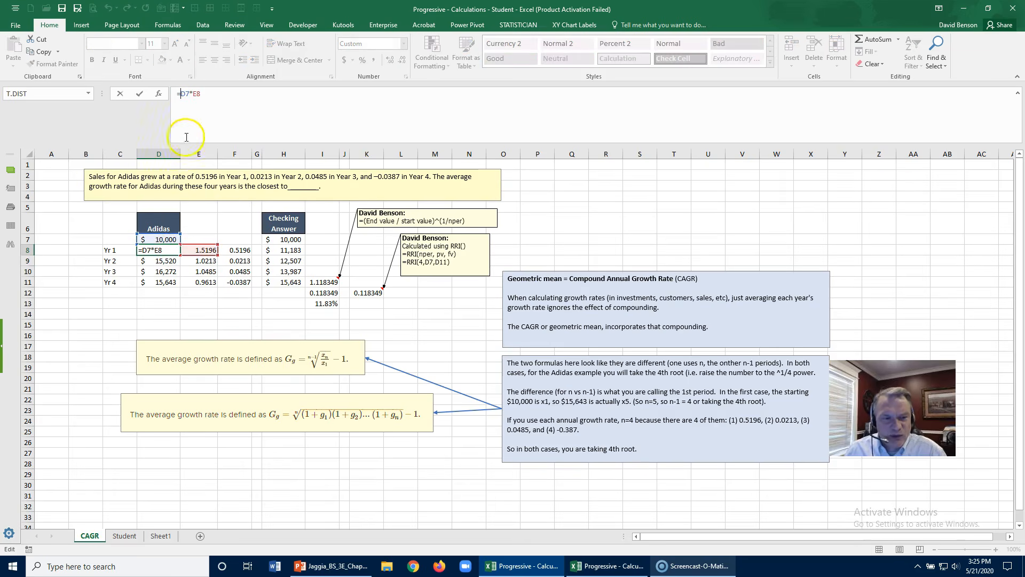
pyautogui.press('Escape')
pyautogui.click(164, 263)
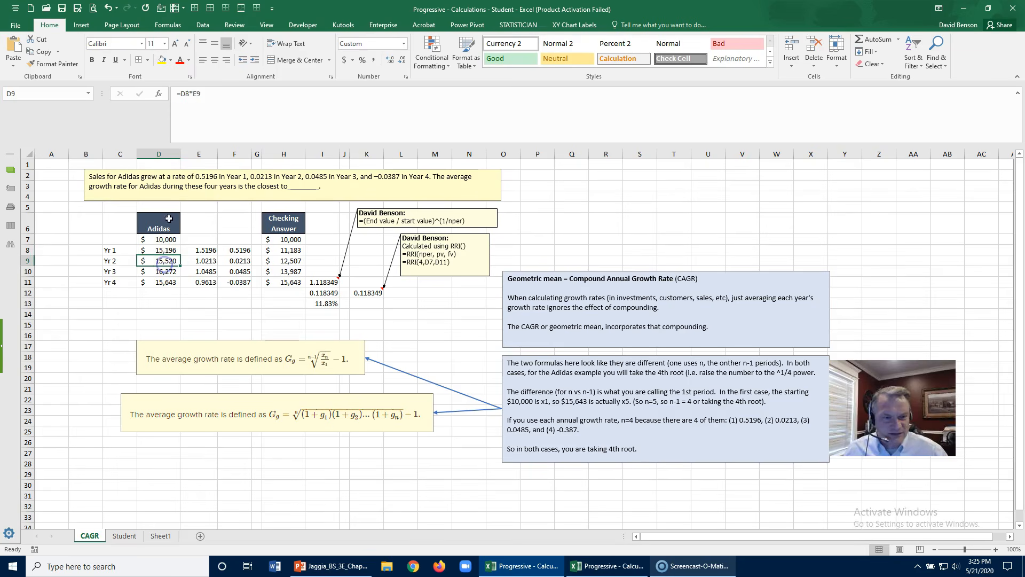
pyautogui.click(183, 95)
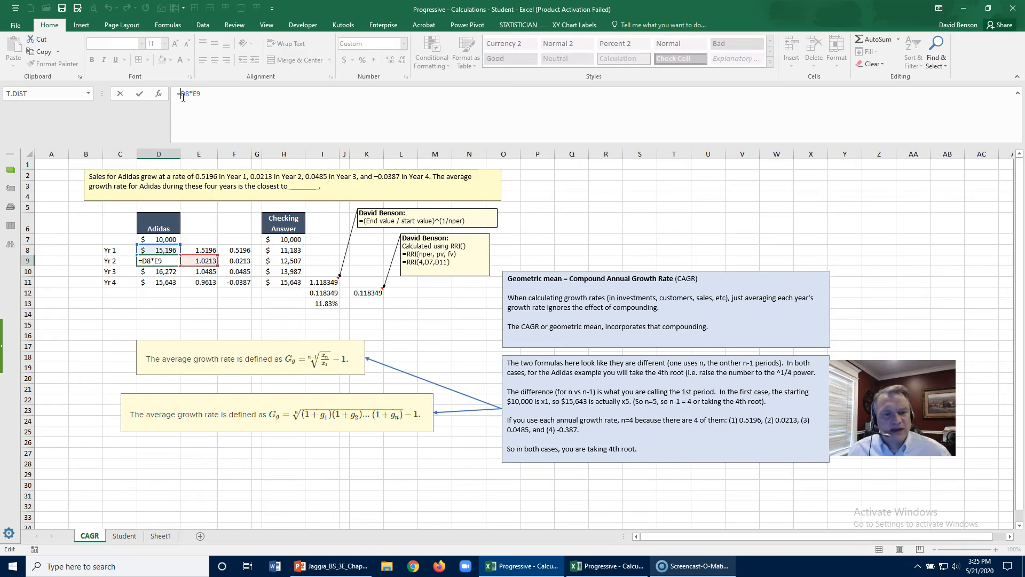
pyautogui.press('Escape')
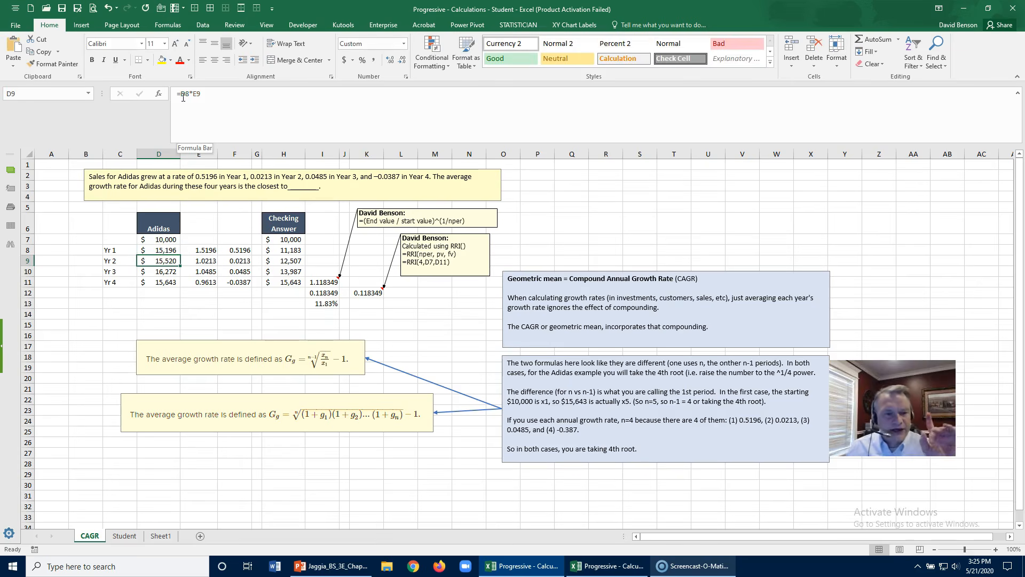
pyautogui.click(182, 134)
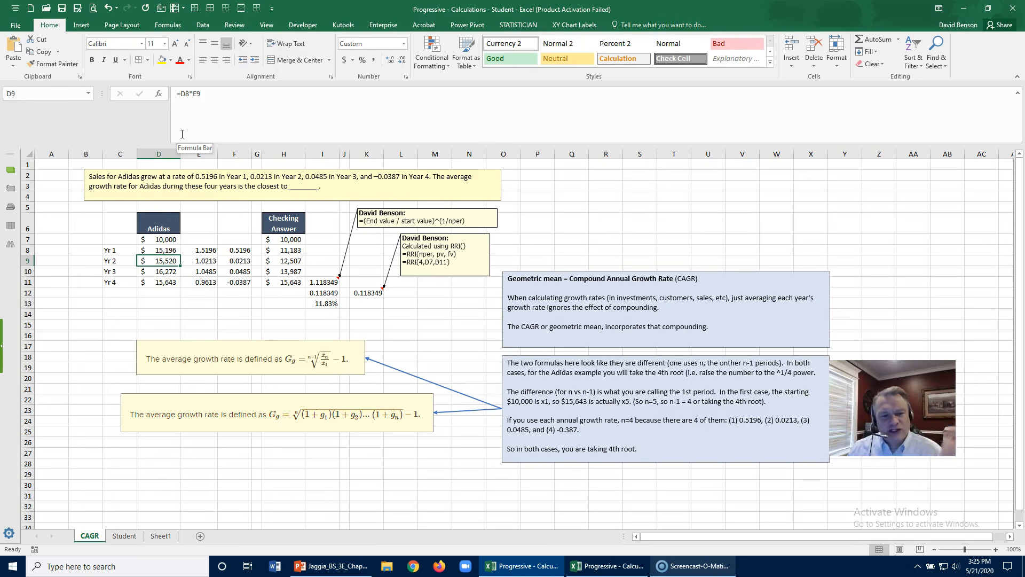
# Step: Calculate the simple average of the four yearly growth rates in cell F13 with =AVERAGE(F8:F11)
pyautogui.click(242, 303)
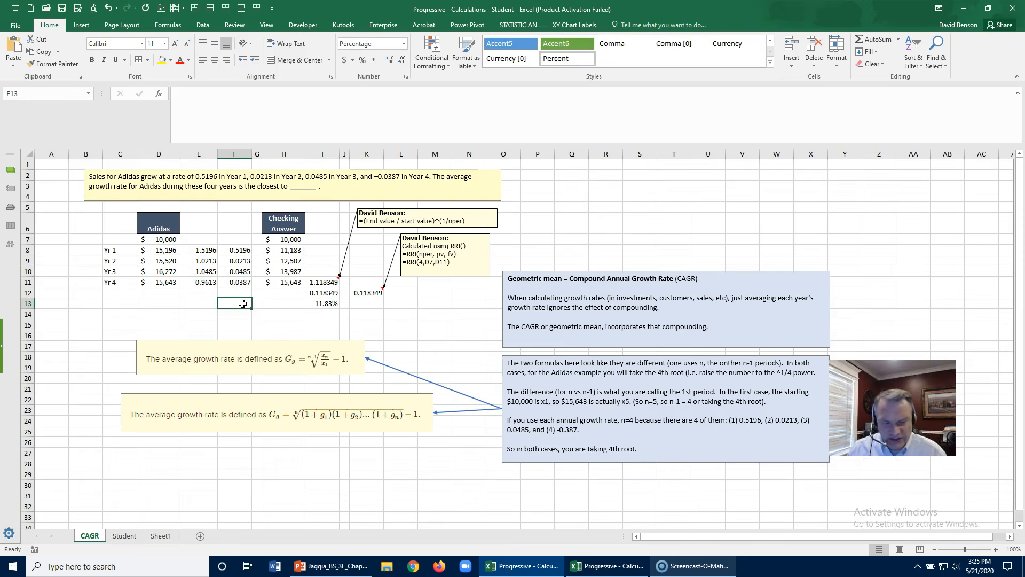
pyautogui.write('=Average(')
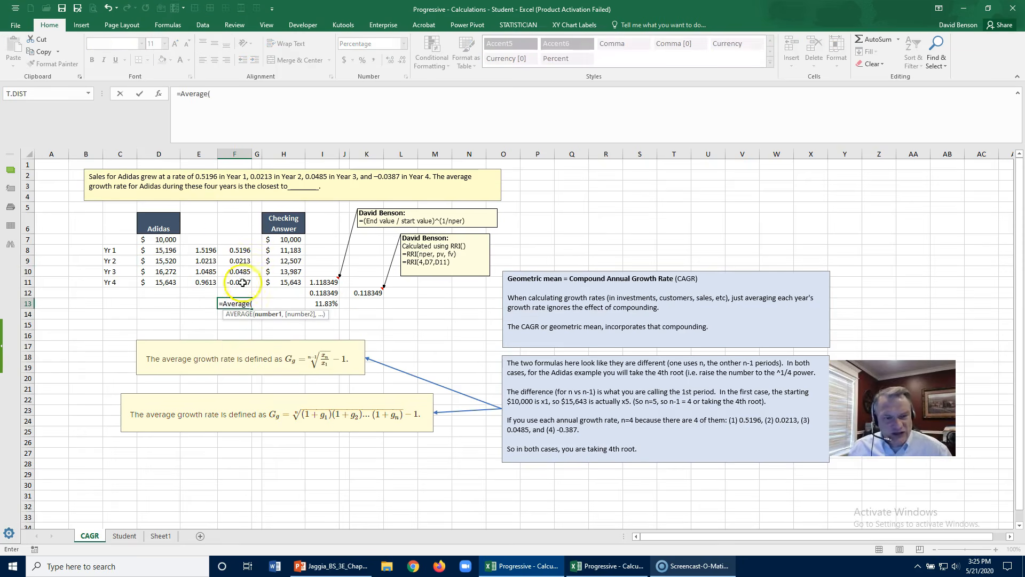
pyautogui.moveTo(234, 251); pyautogui.dragTo(234, 276)
pyautogui.press('Return')
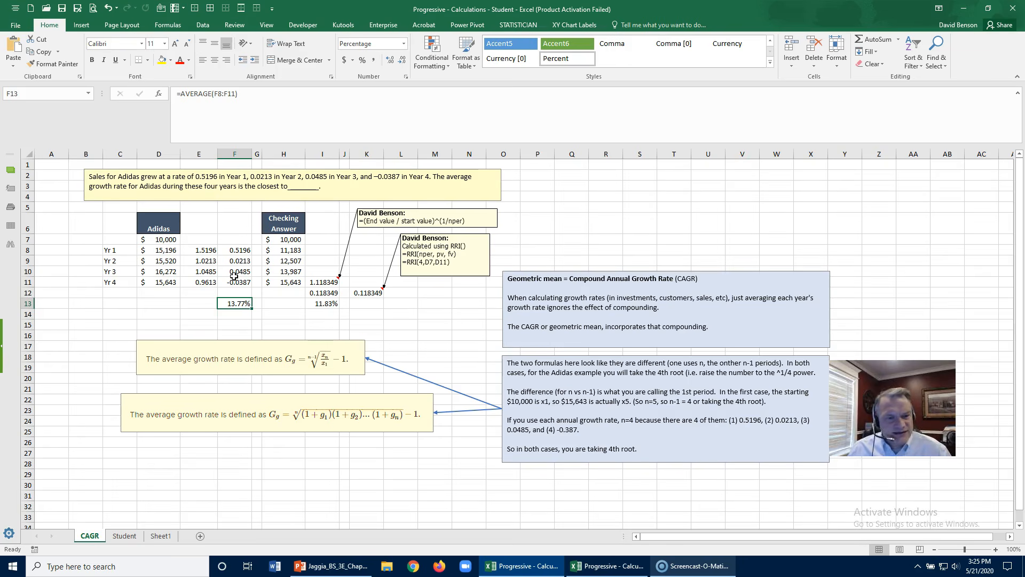
# Step: Examine the Adidas starting, Year 1 and Year 4 sales cells, and look briefly at the Student sheet before returning to CAGR
pyautogui.click(143, 303)
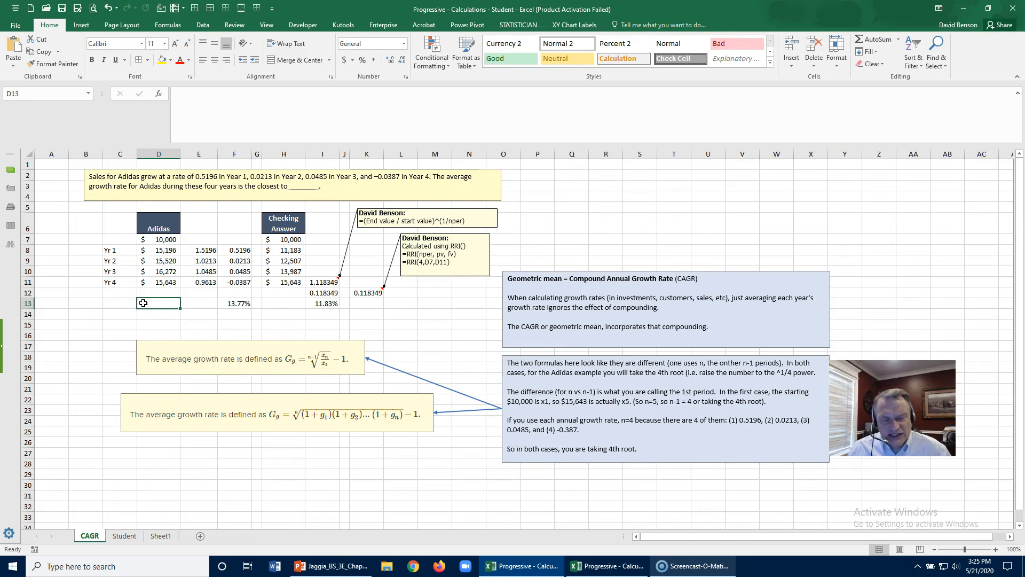
pyautogui.doubleClick(162, 239)
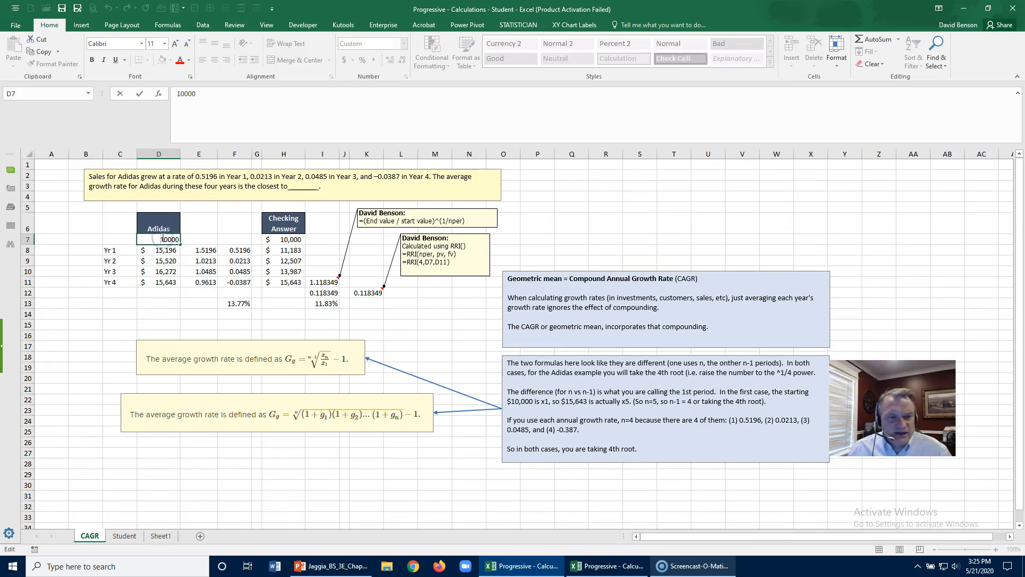
pyautogui.press('Escape')
pyautogui.click(151, 253)
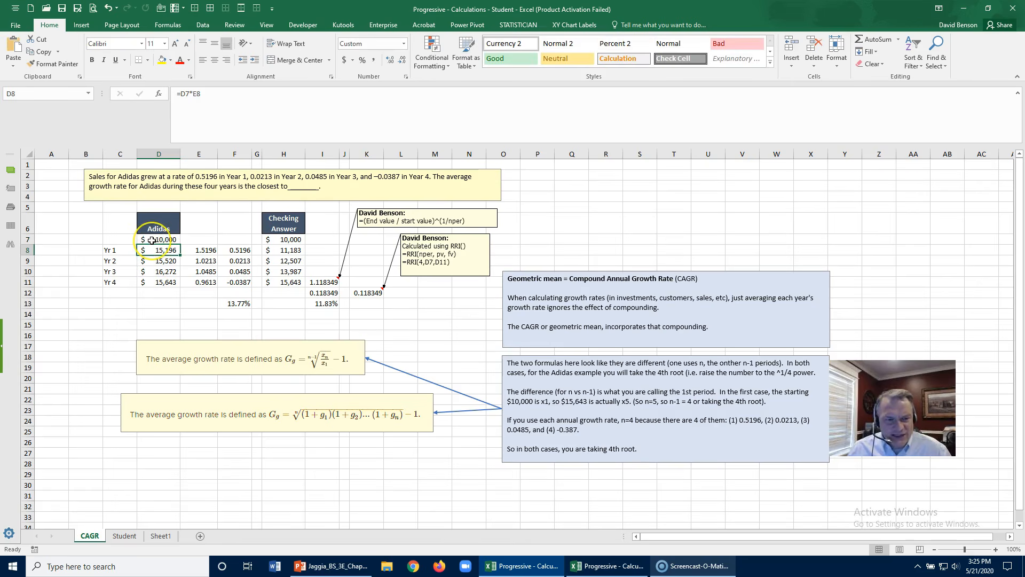
pyautogui.click(151, 240)
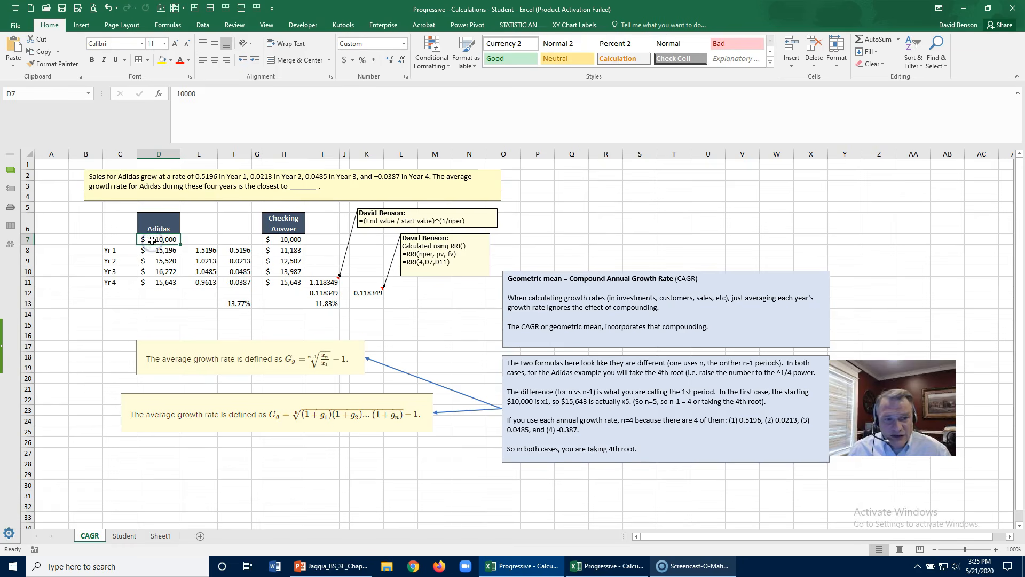
pyautogui.click(157, 283)
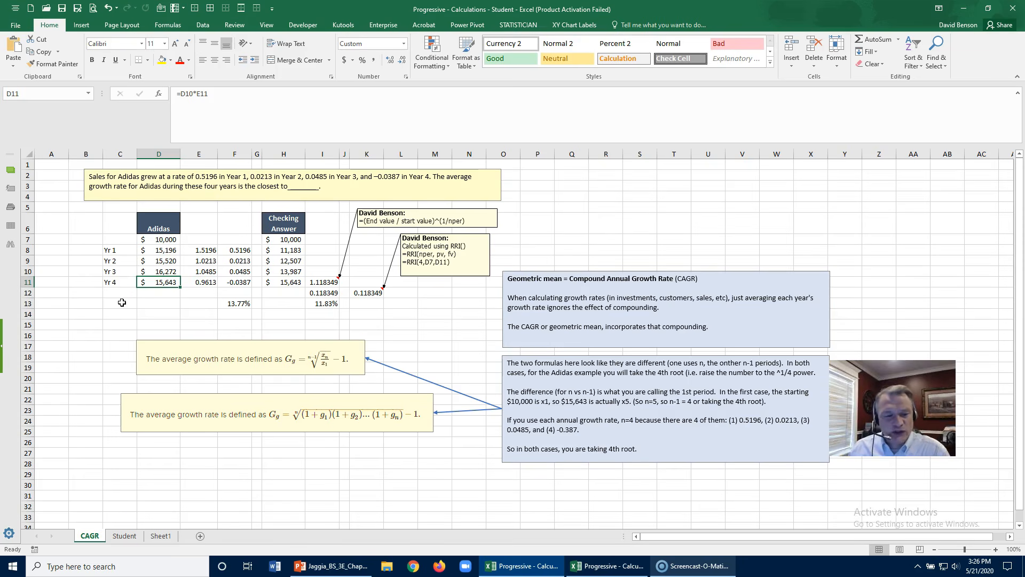
pyautogui.click(125, 536)
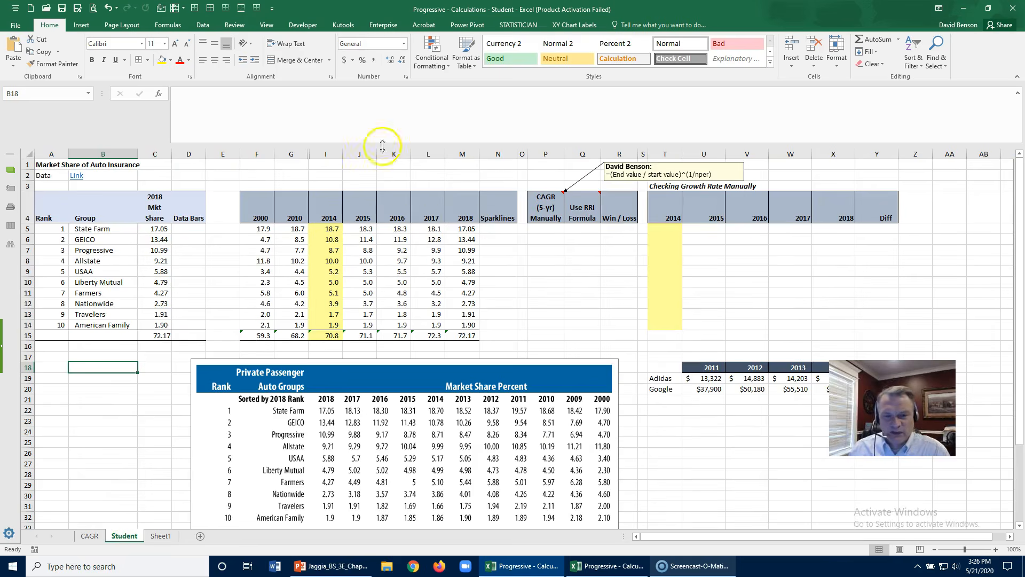
pyautogui.click(89, 535)
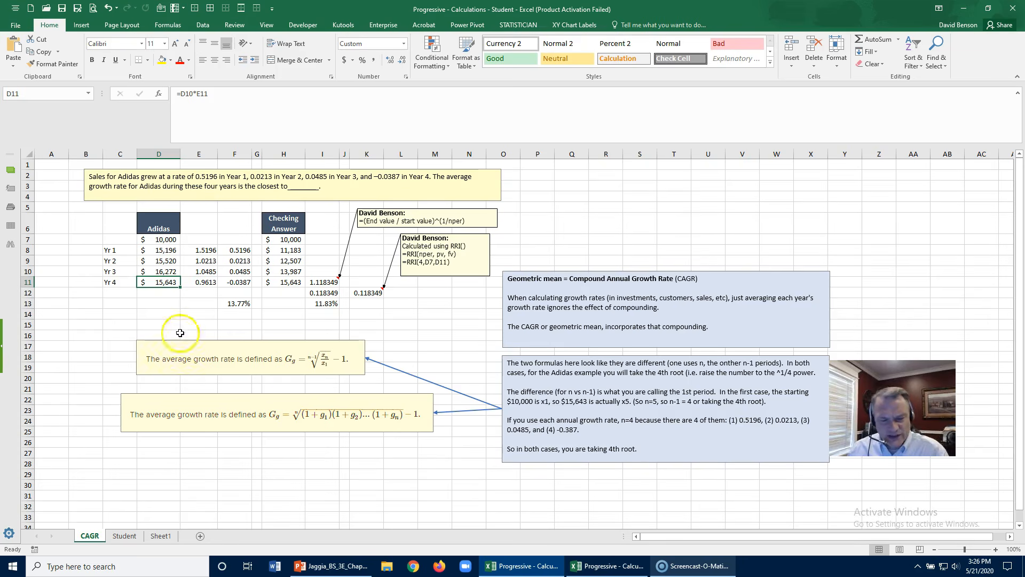
# Step: Try an orange recolor on the lower growth-rate formula picture
pyautogui.click(191, 431)
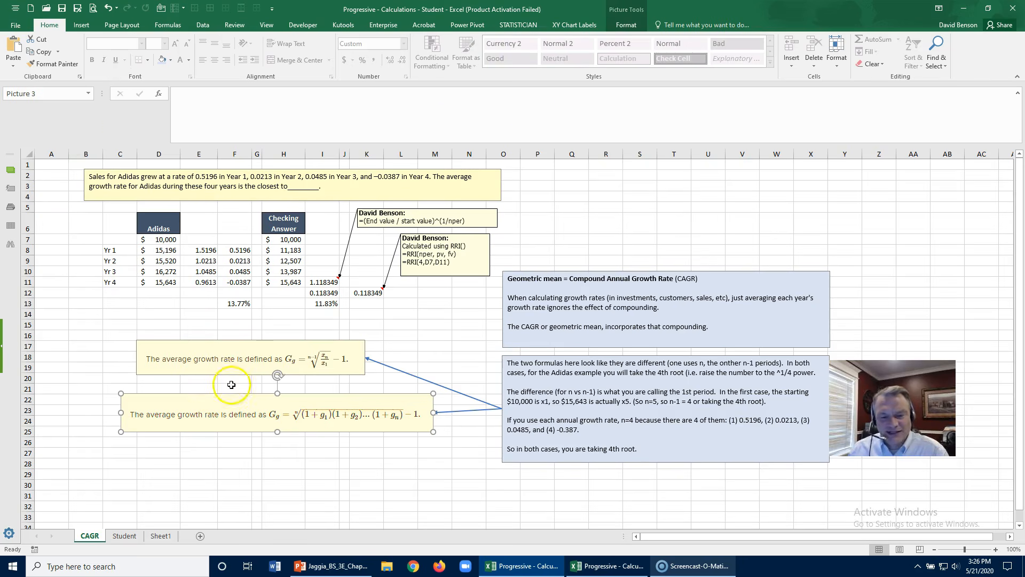
pyautogui.click(626, 24)
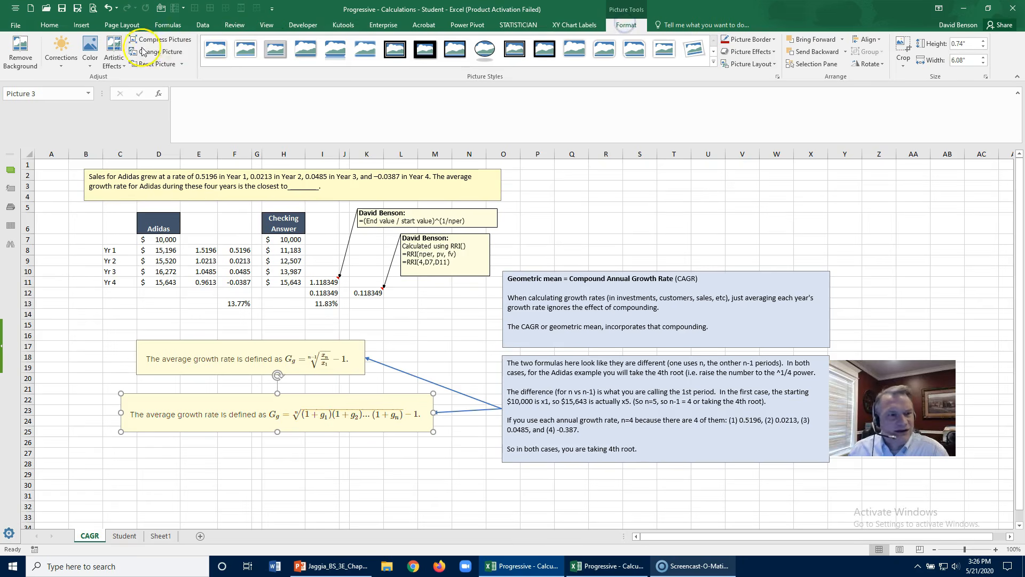
pyautogui.click(90, 52)
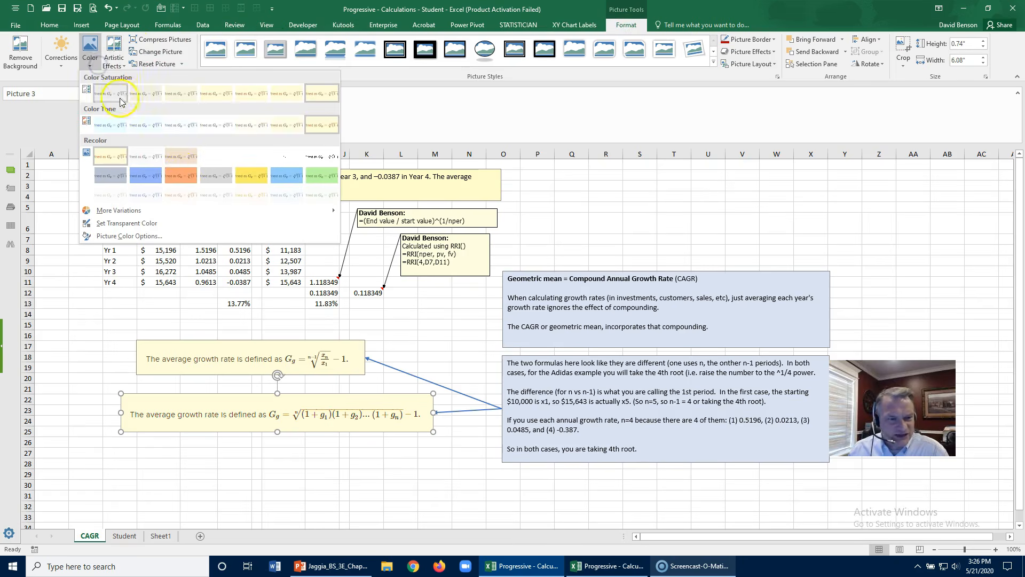
pyautogui.click(180, 175)
pyautogui.click(101, 335)
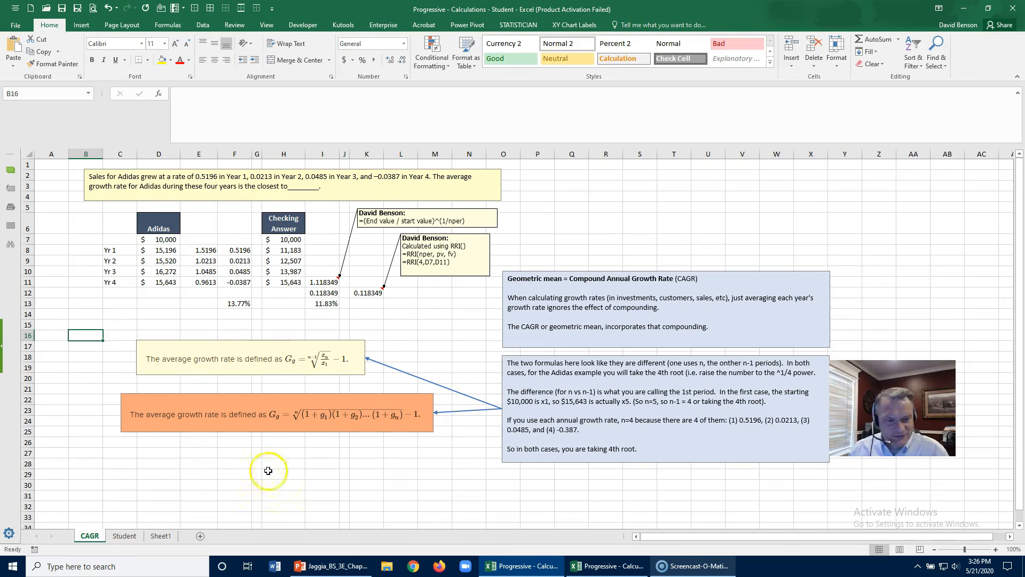
# Step: Try gold and blue recolors on the lower growth-rate formula picture, and restore its original cream colour
pyautogui.click(261, 426)
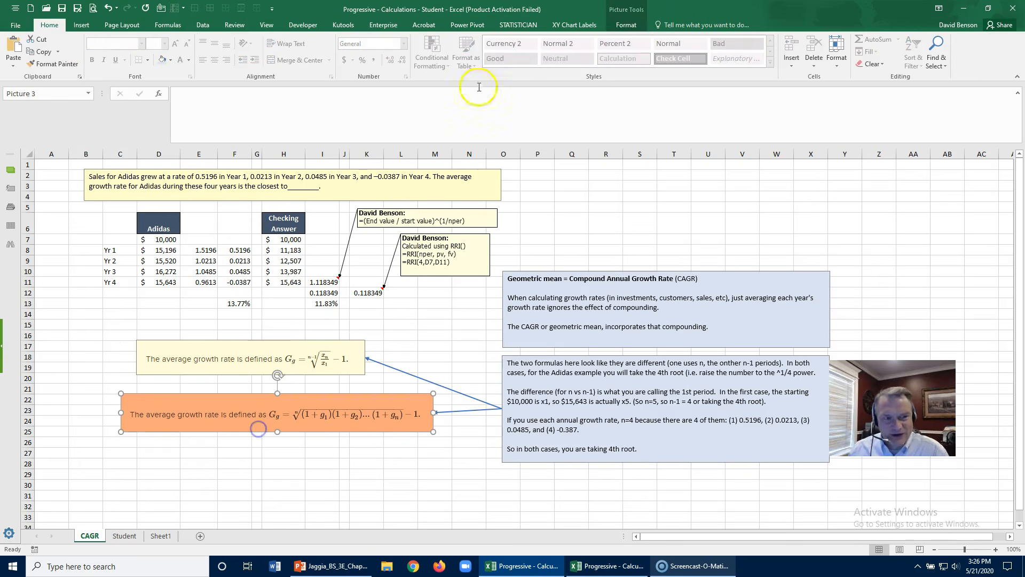
pyautogui.click(613, 32)
pyautogui.click(90, 50)
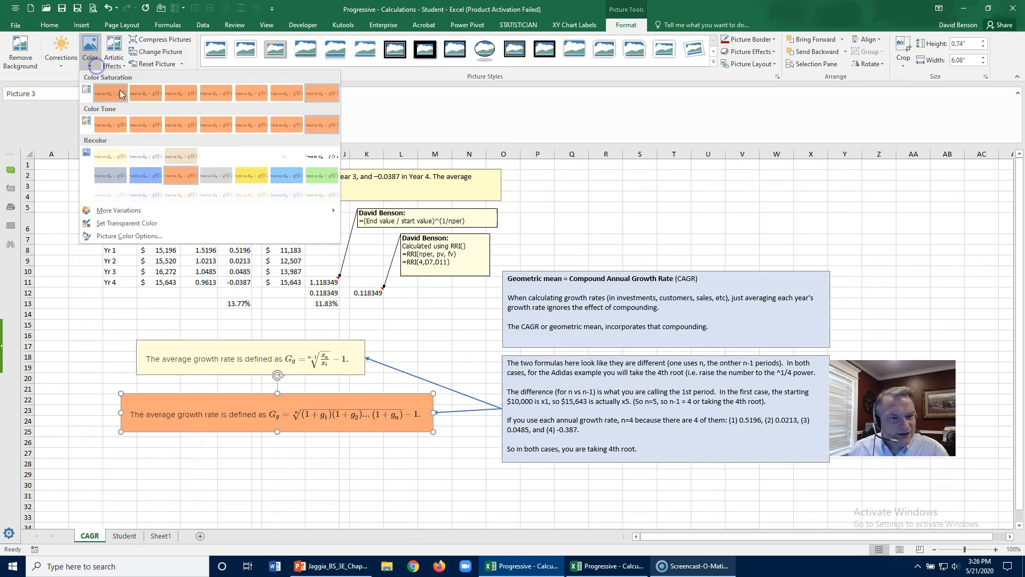
pyautogui.click(235, 176)
pyautogui.click(91, 61)
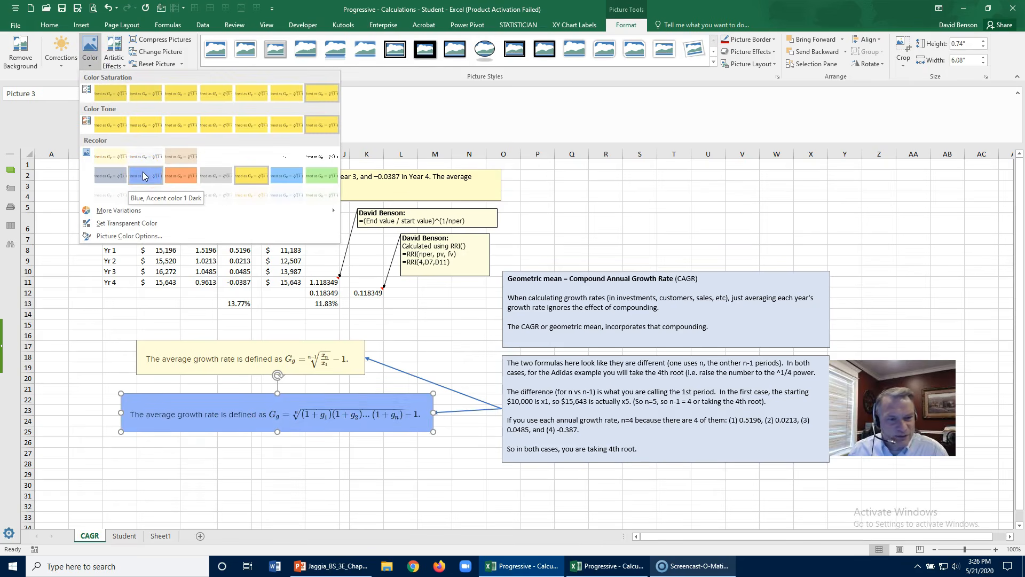
pyautogui.click(142, 175)
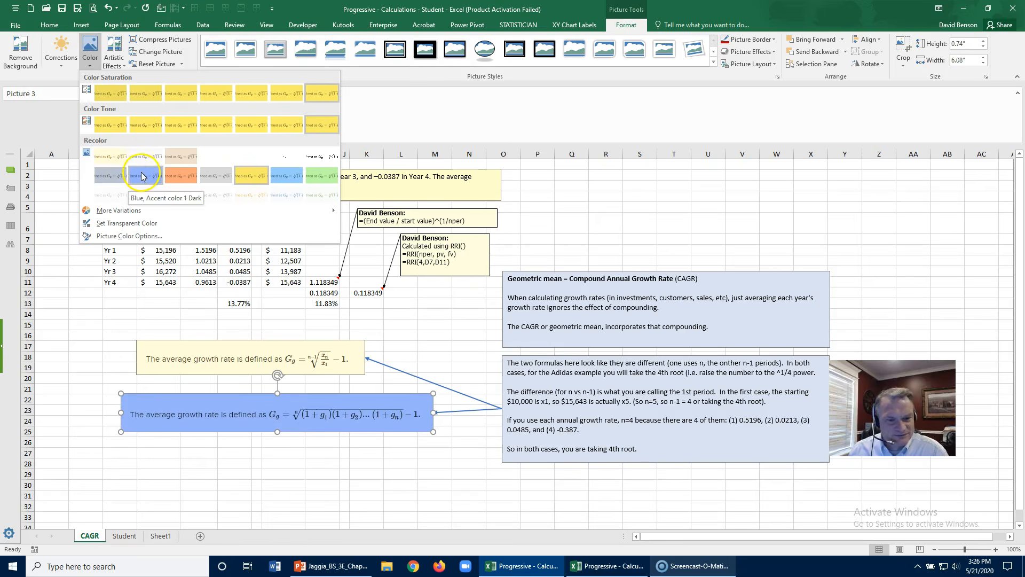
pyautogui.click(87, 340)
pyautogui.click(87, 339)
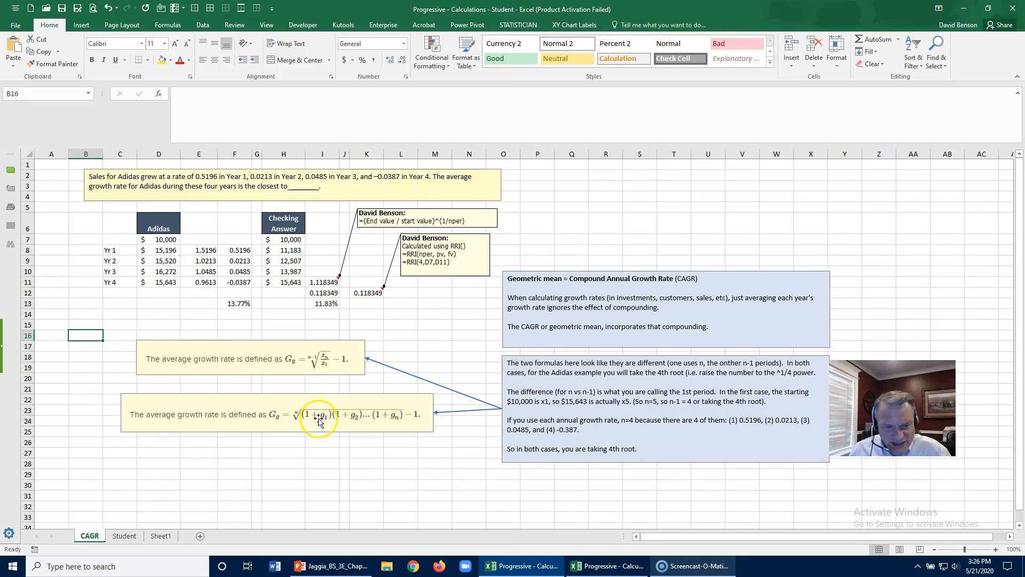
# Step: Multiply the four yearly growth factors together in cell E13 with =E8*E9*E10*E11
pyautogui.click(229, 253)
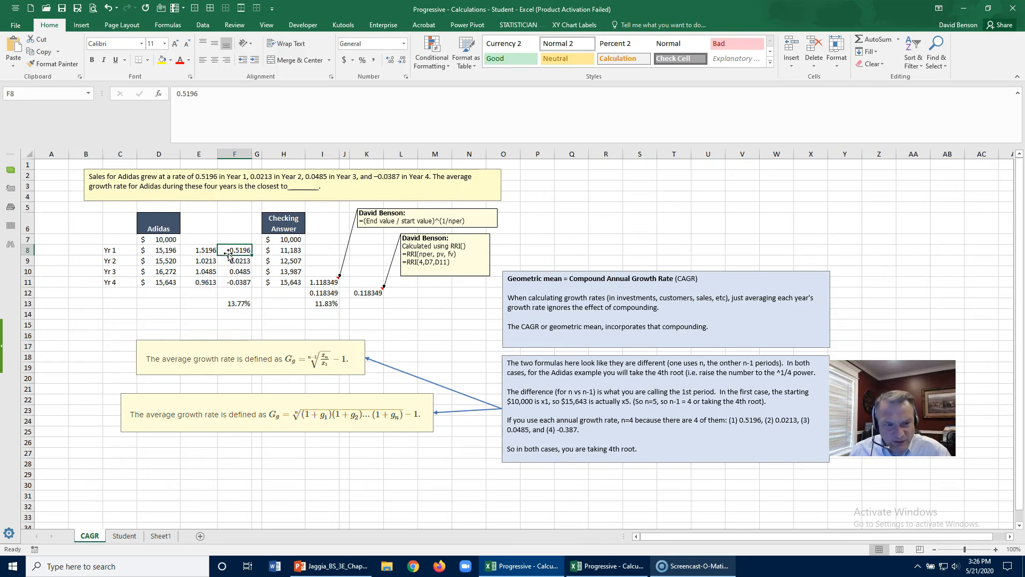
pyautogui.click(203, 250)
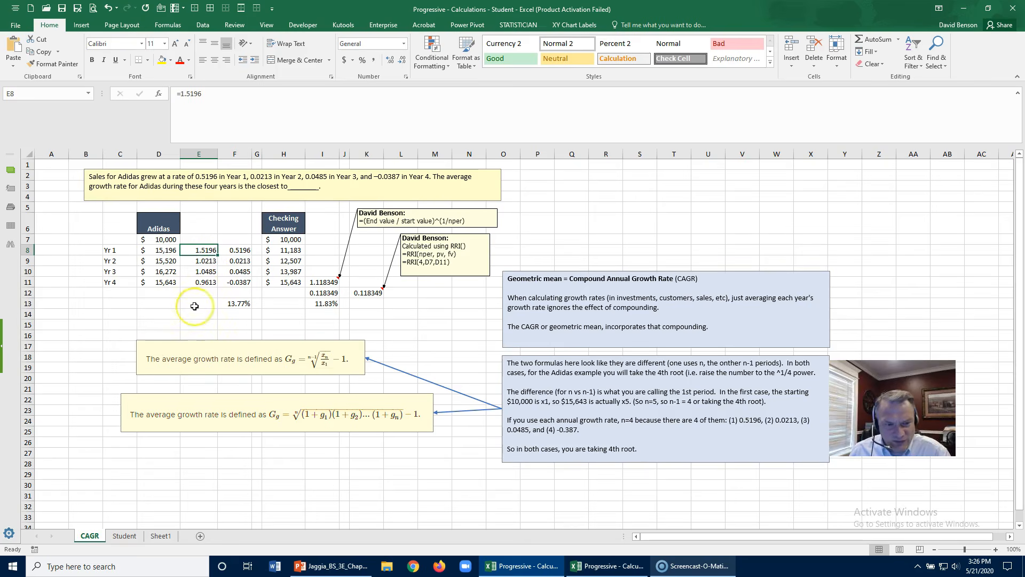
pyautogui.click(194, 306)
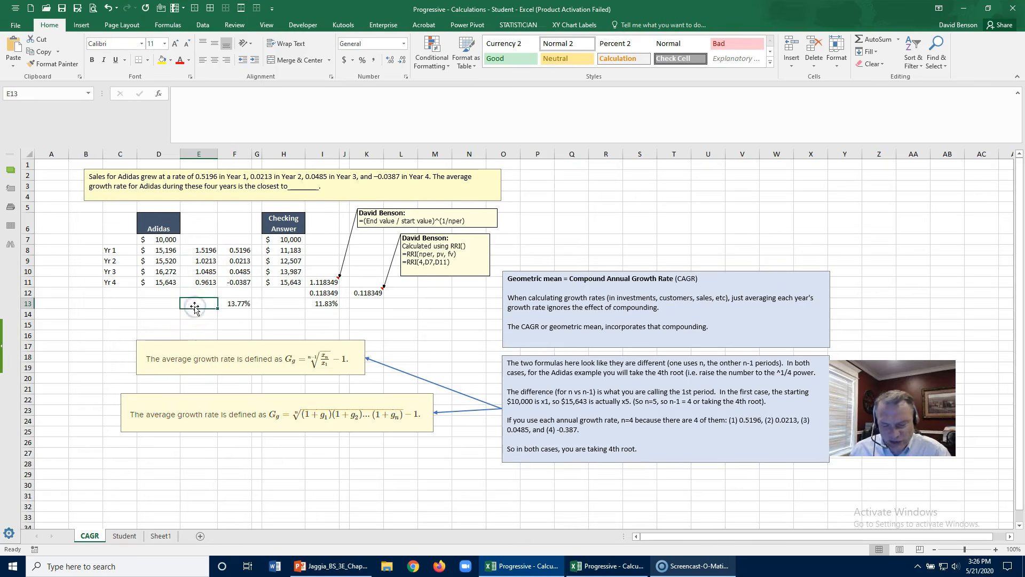
pyautogui.write('=')
pyautogui.click(197, 249)
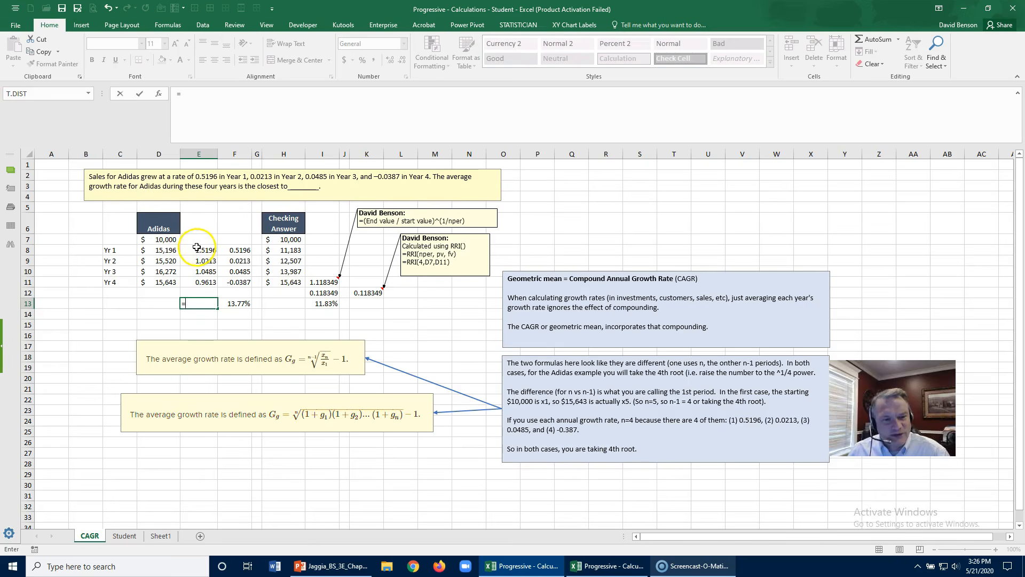
pyautogui.write('*')
pyautogui.click(196, 261)
pyautogui.write('*')
pyautogui.click(195, 271)
pyautogui.write('*')
pyautogui.click(191, 282)
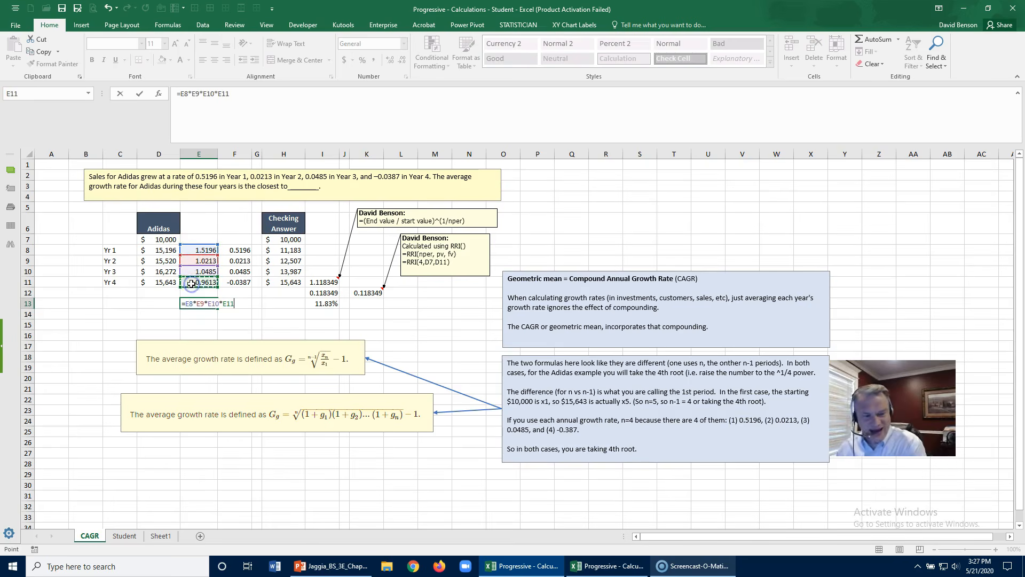
pyautogui.press('Return')
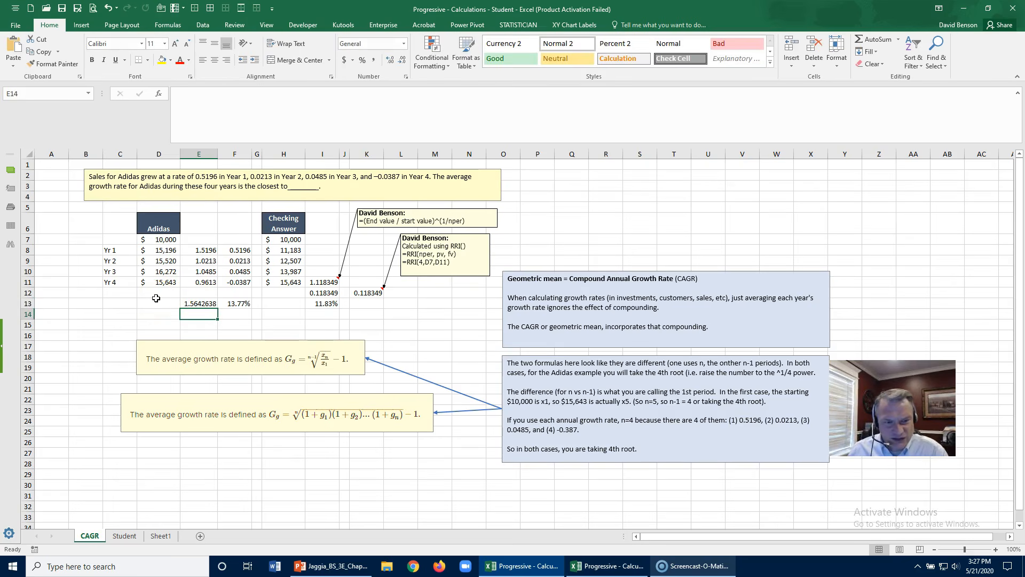
# Step: Take the fourth root of the growth factor product in cell E14 with =E13^(1/4)
pyautogui.write('=')
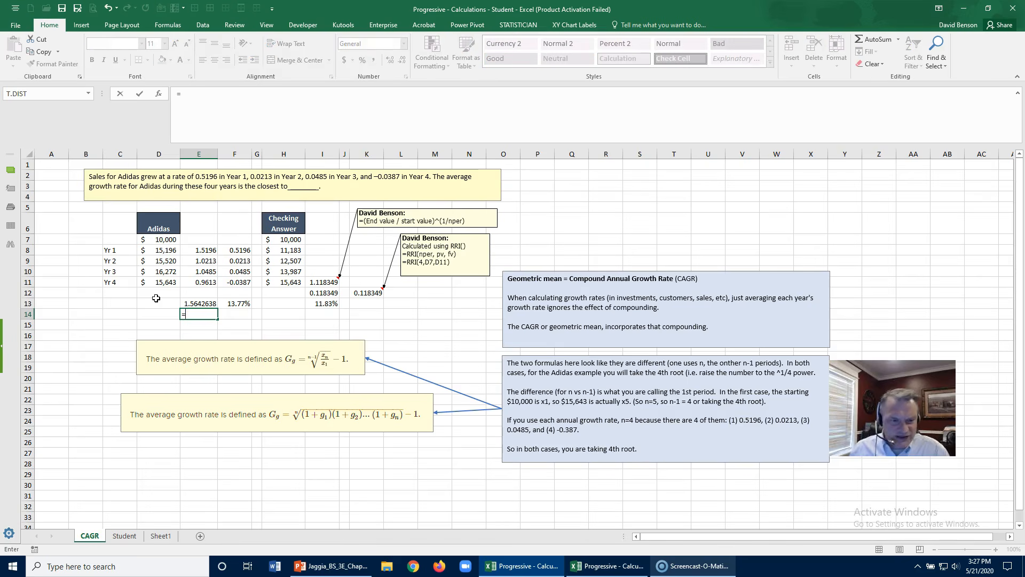
pyautogui.click(190, 302)
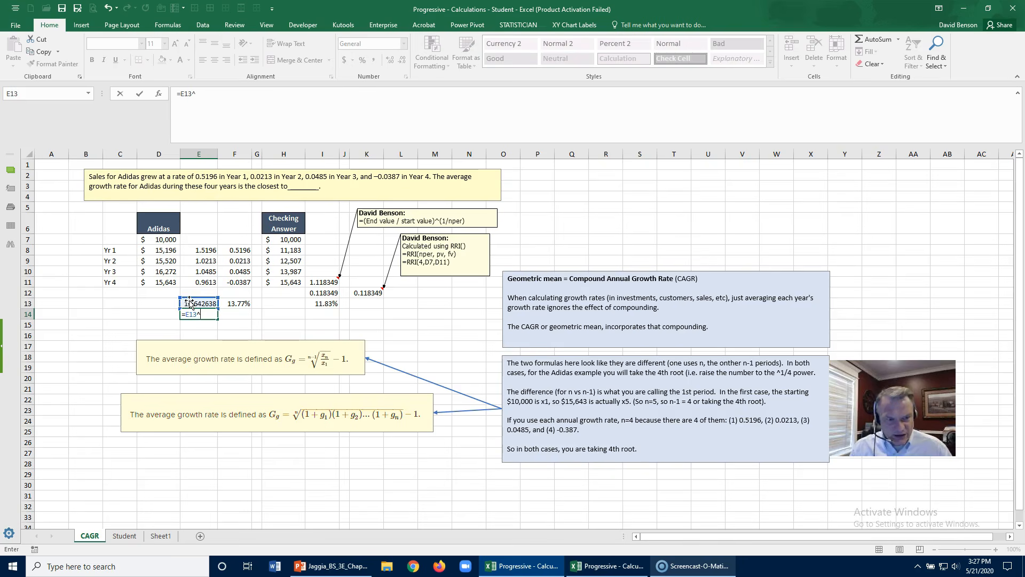
pyautogui.click(180, 92)
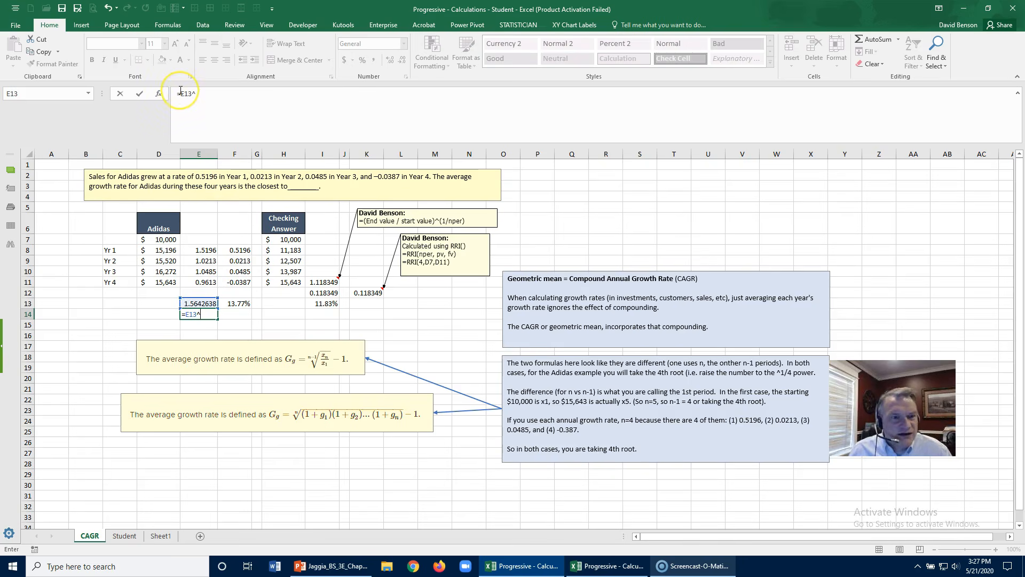
pyautogui.click(202, 94)
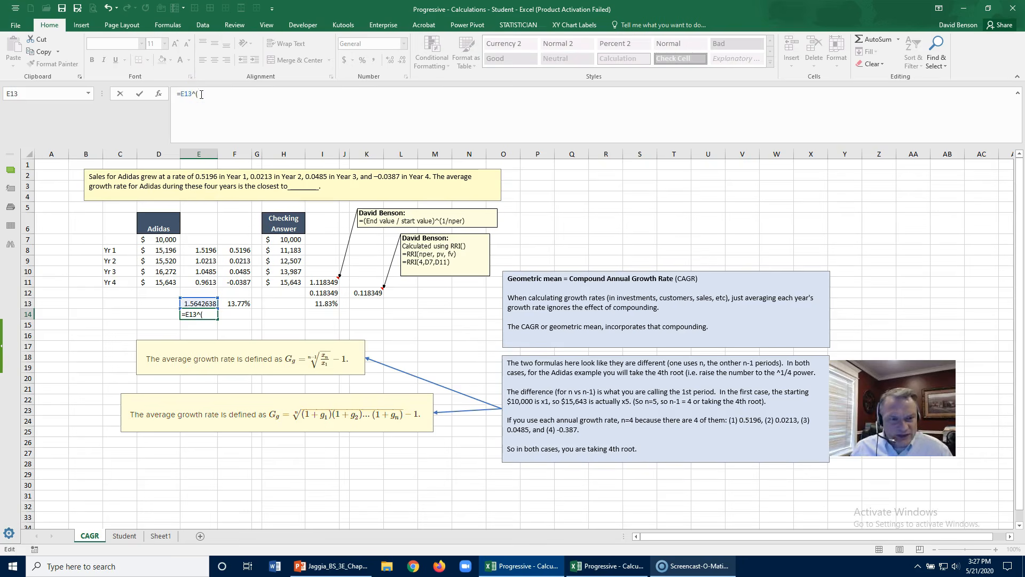
pyautogui.write('(1/4')
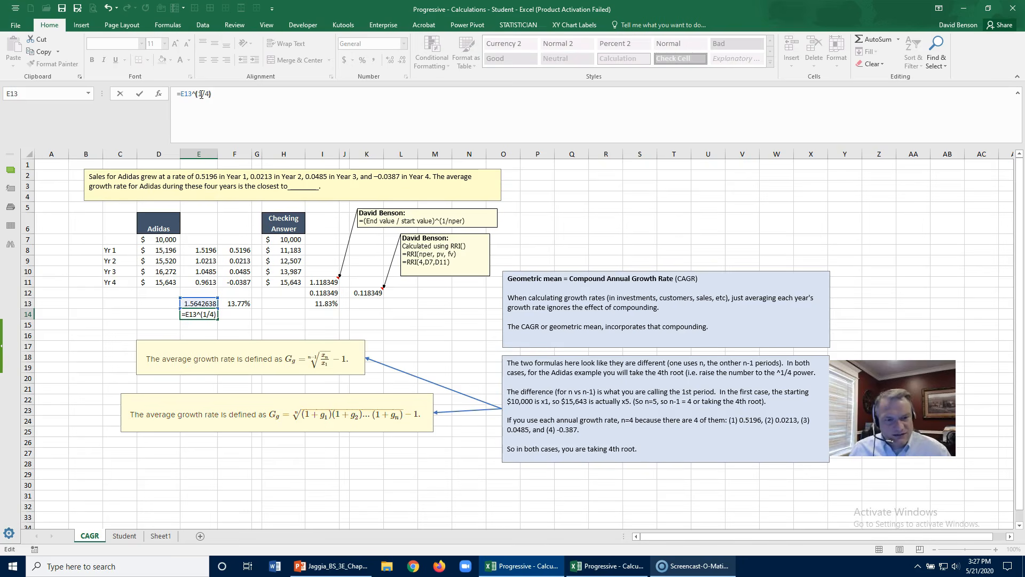
pyautogui.click(211, 128)
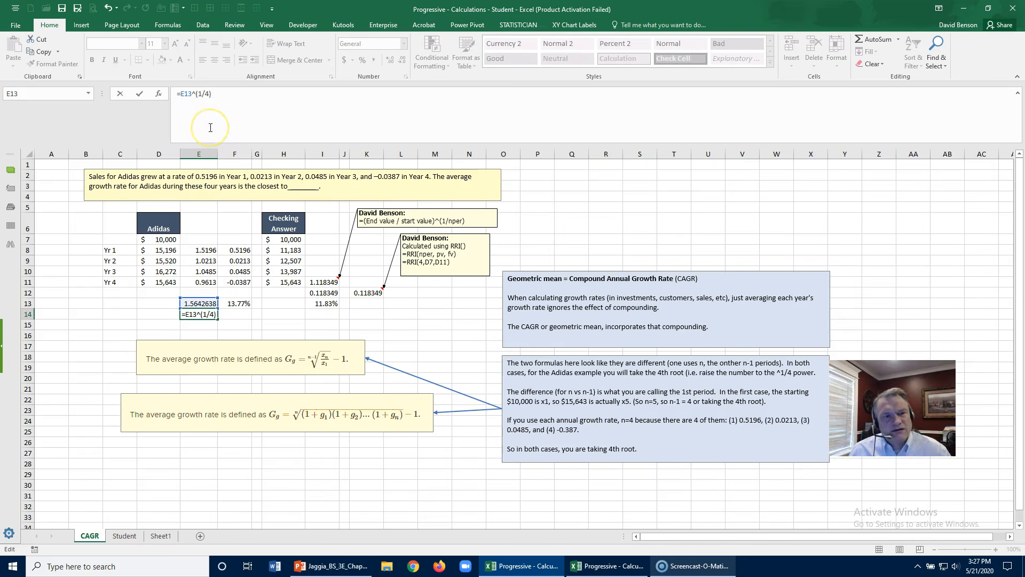
pyautogui.press('Return')
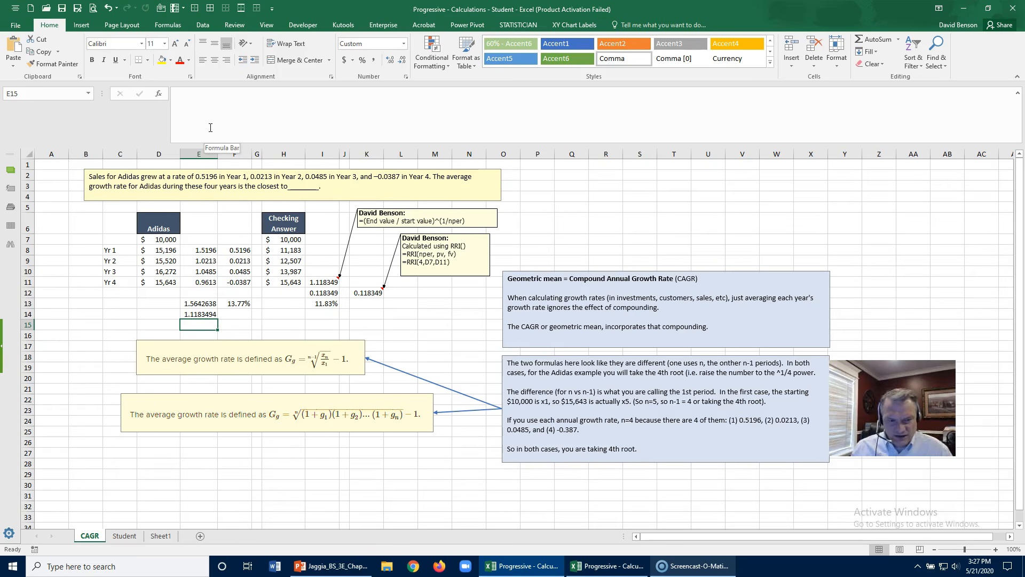
# Step: Calculate the average growth rate in cell E15 with =E14-1 and format it as a percentage with two decimals
pyautogui.write('=')
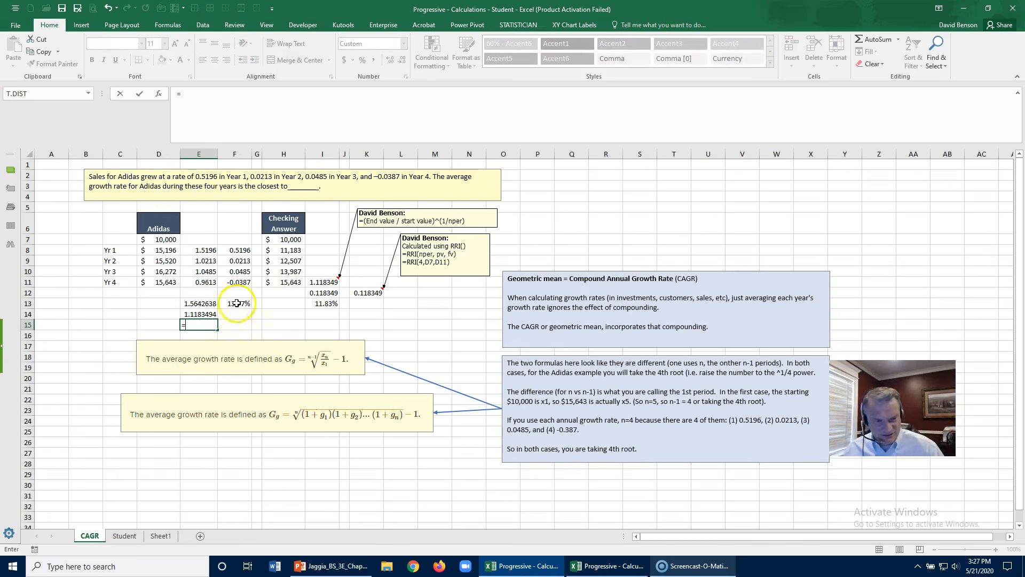
pyautogui.click(197, 314)
pyautogui.click(229, 114)
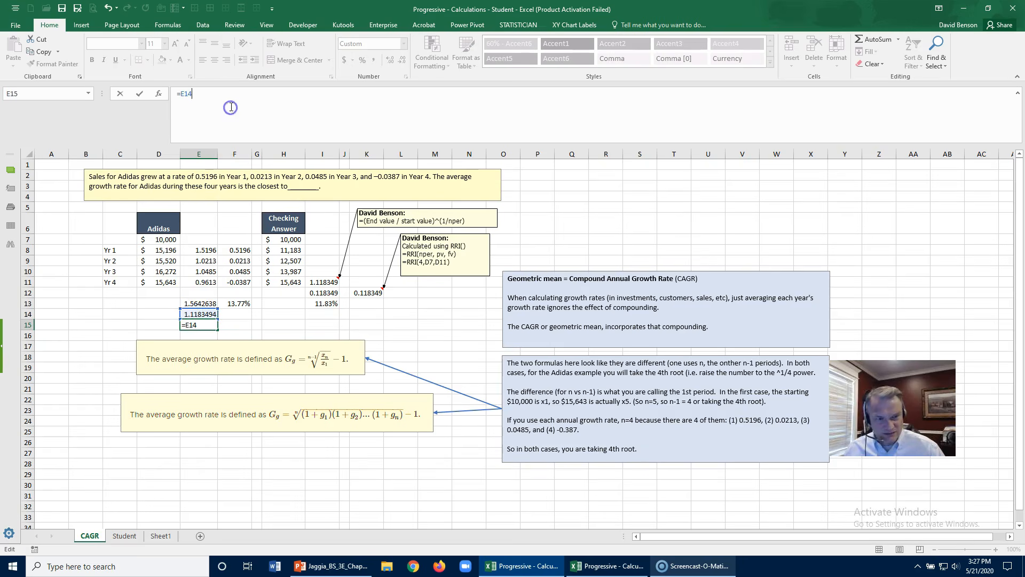
pyautogui.write('-1')
pyautogui.hotkey('ctrl', 'Return')
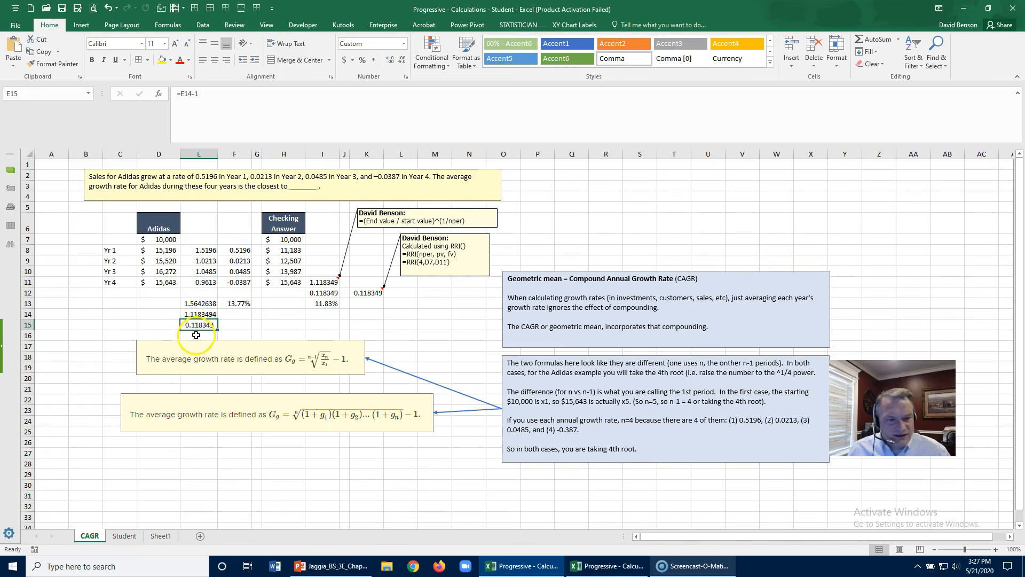
pyautogui.click(362, 60)
pyautogui.click(388, 60)
pyautogui.click(388, 61)
# Step: Compare the growth rate in I13 with the one in E15, and review the lower growth-rate formula picture
pyautogui.click(368, 293)
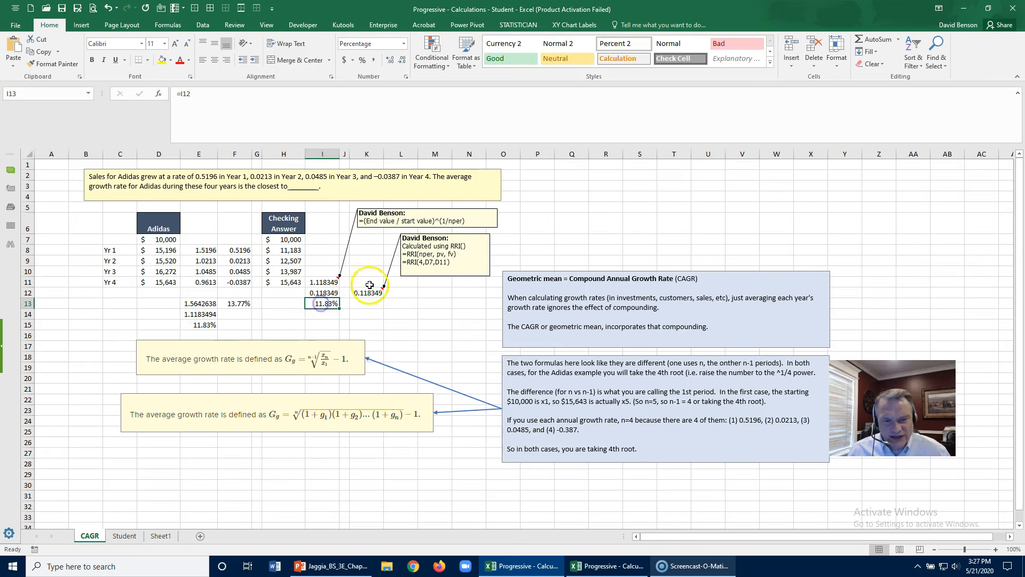
pyautogui.click(198, 323)
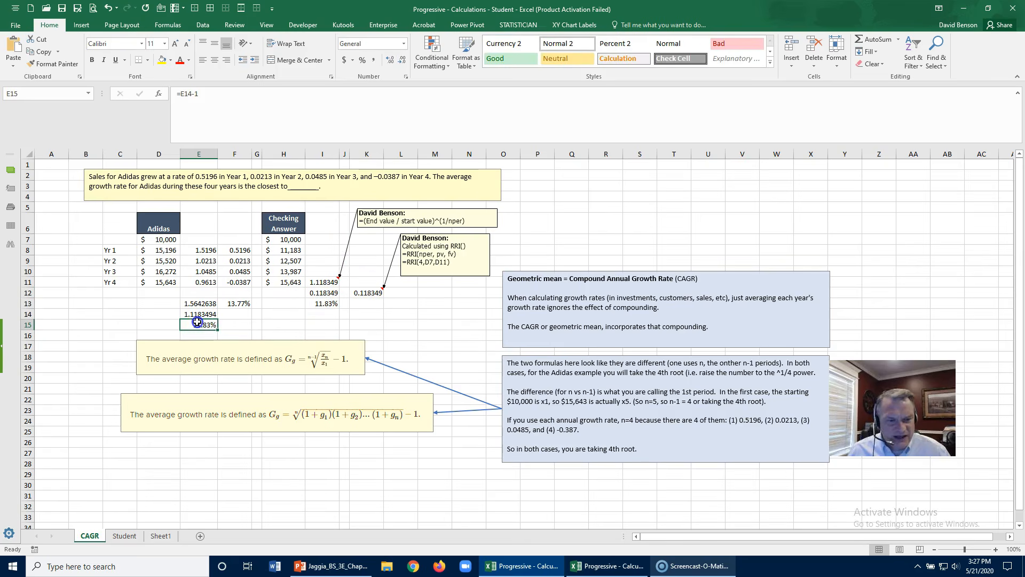
pyautogui.click(177, 396)
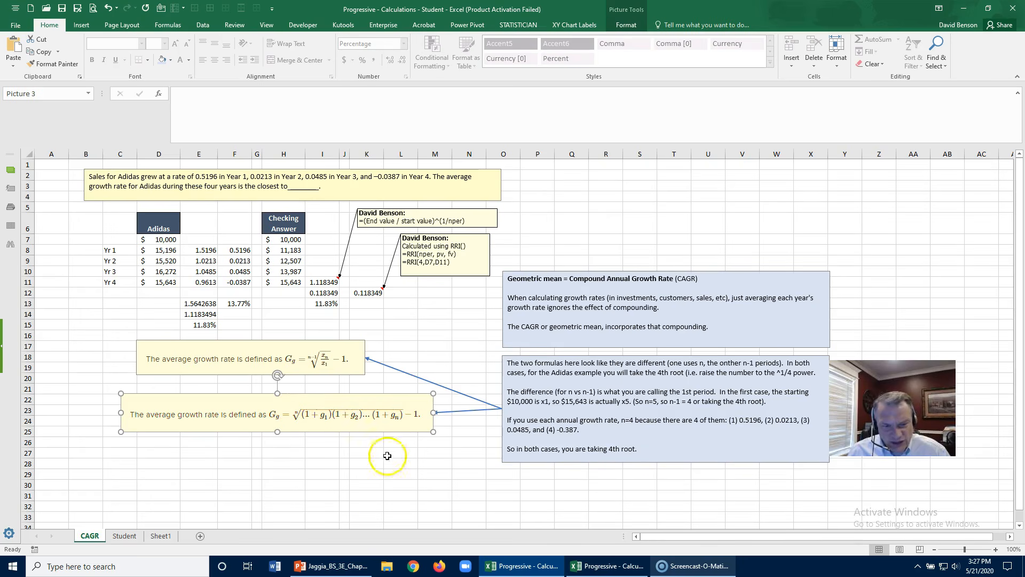
pyautogui.click(314, 480)
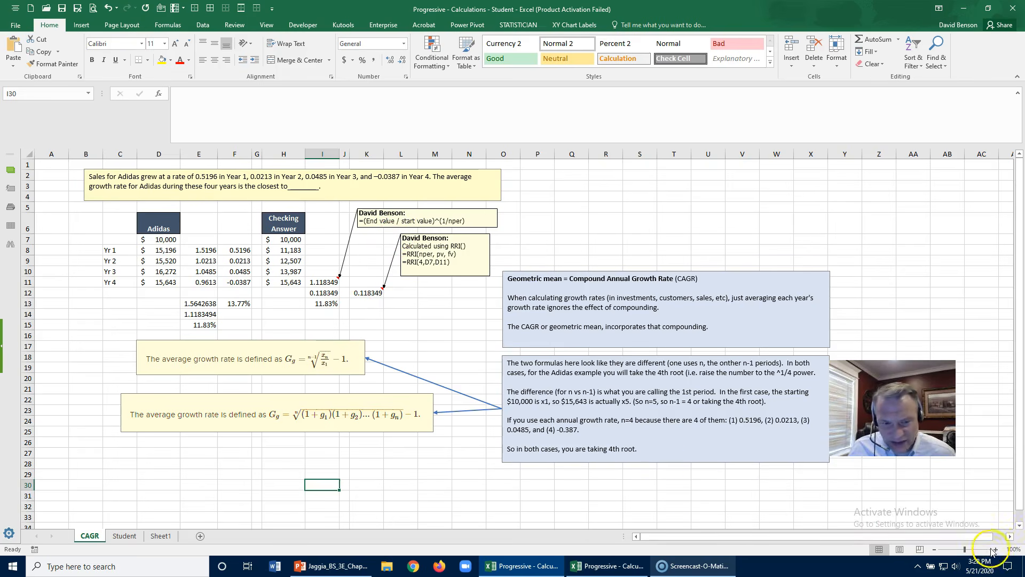
# Step: Enlarge the upper growth-rate formula picture by extending its lower-left corner out to column B
pyautogui.click(261, 343)
pyautogui.moveTo(137, 374); pyautogui.dragTo(62, 386)
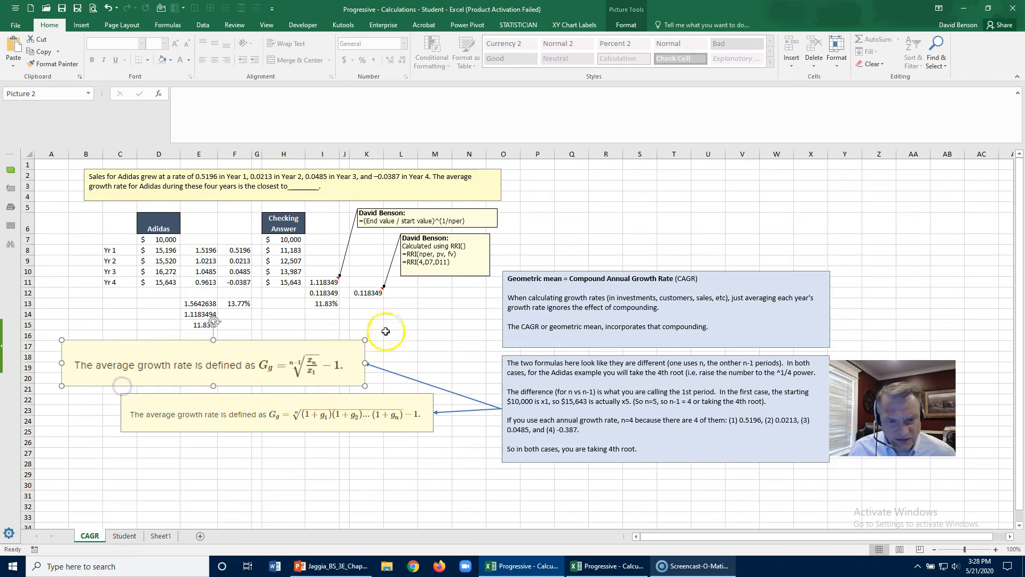
pyautogui.click(402, 326)
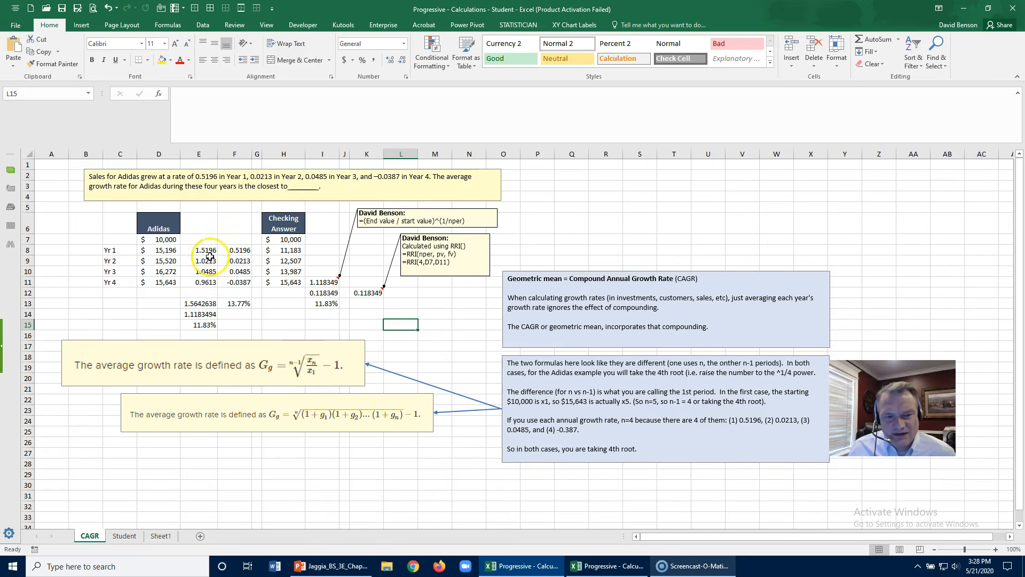
# Step: Examine the root formula in I11 and go through the Adidas sales values in D7:D11 from the starting value to Year 4
pyautogui.click(315, 280)
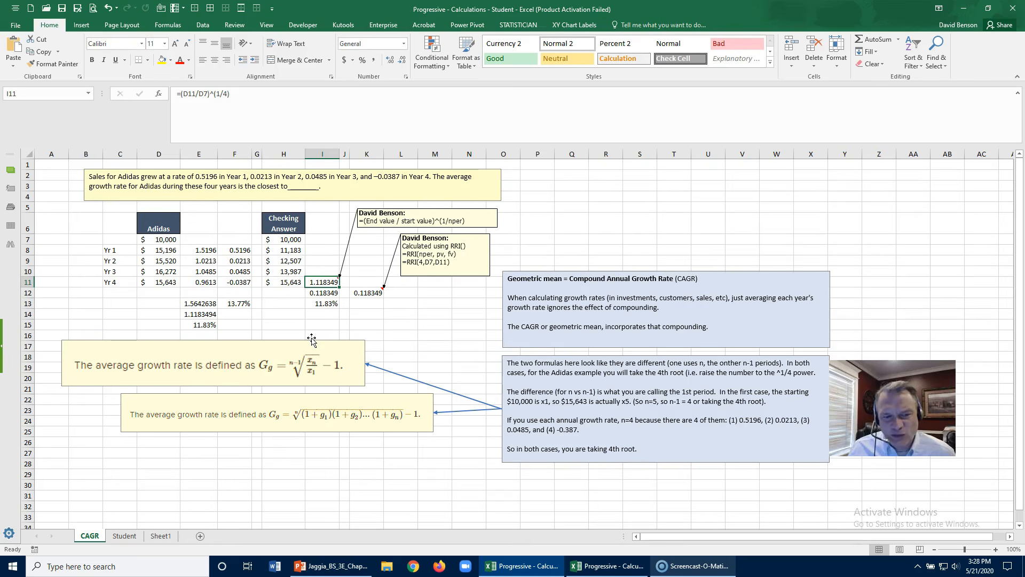
pyautogui.click(150, 239)
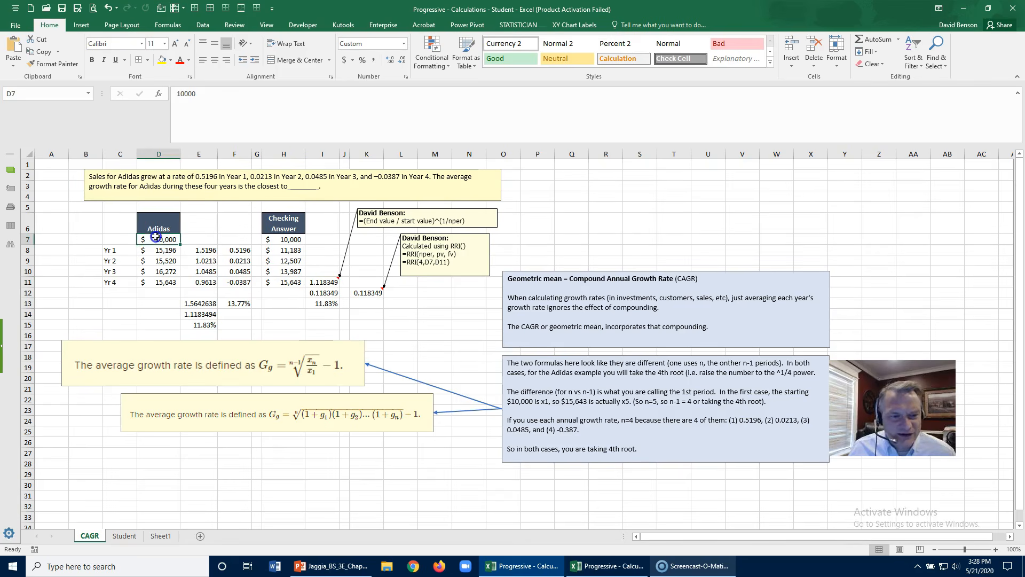
pyautogui.moveTo(150, 239); pyautogui.dragTo(151, 281)
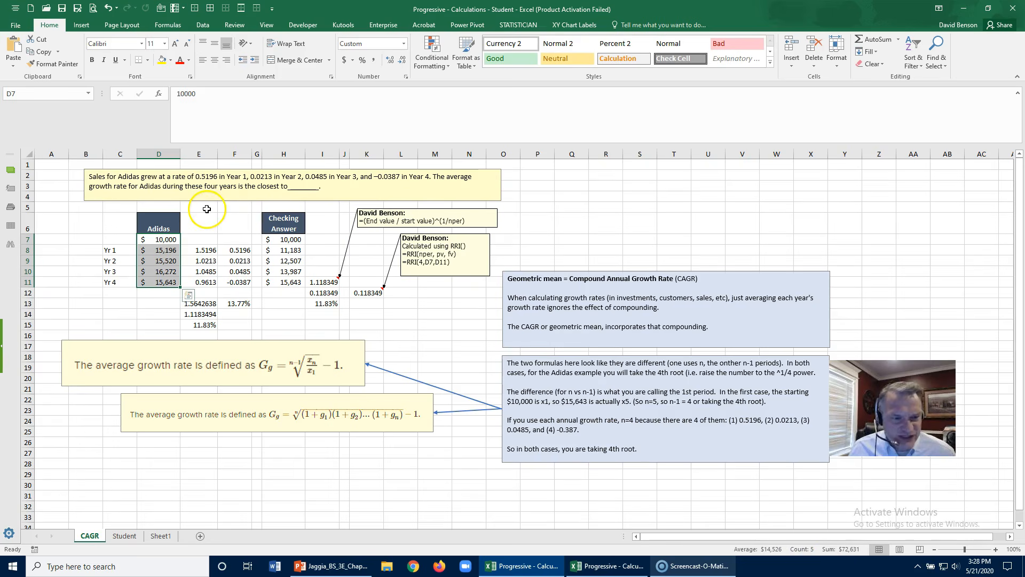
pyautogui.click(161, 240)
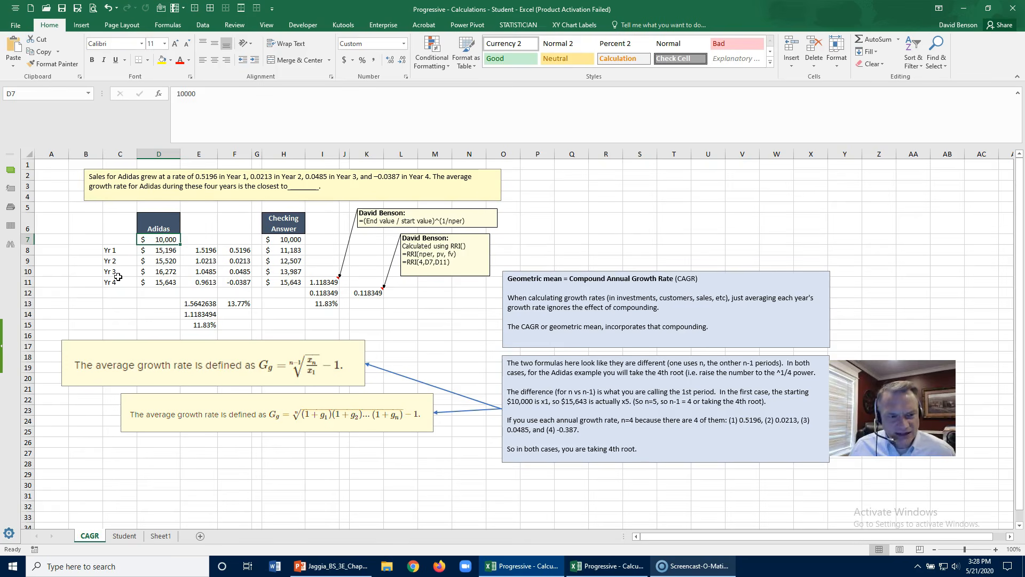
pyautogui.press('Down')
pyautogui.press('Down')
pyautogui.press('Down')
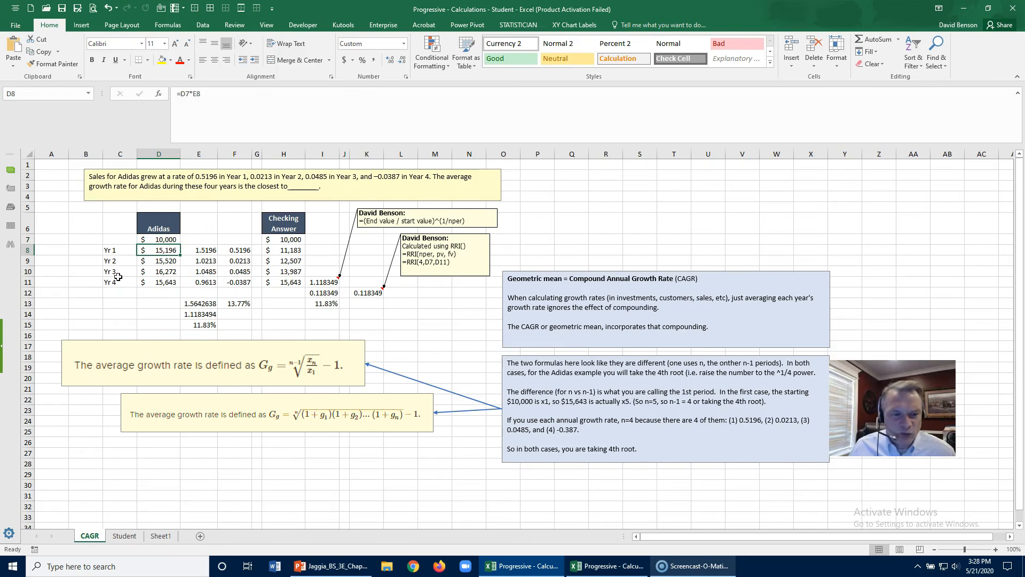
pyautogui.press('Down')
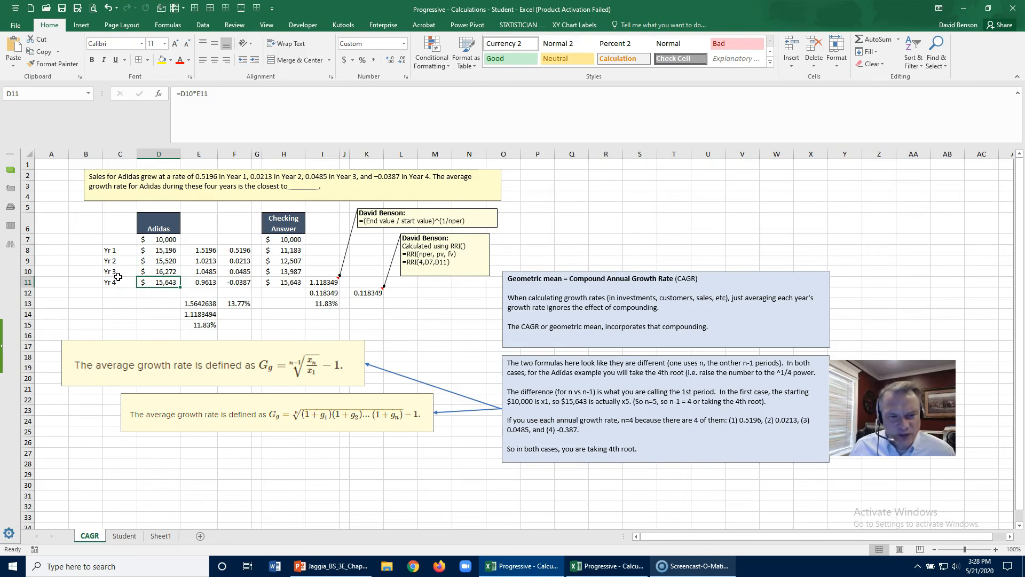
pyautogui.click(155, 240)
# Step: Examine the cells referenced by the I11 formula, and review the formulas in I12, I13 and the RRI formula in K12
pyautogui.click(319, 283)
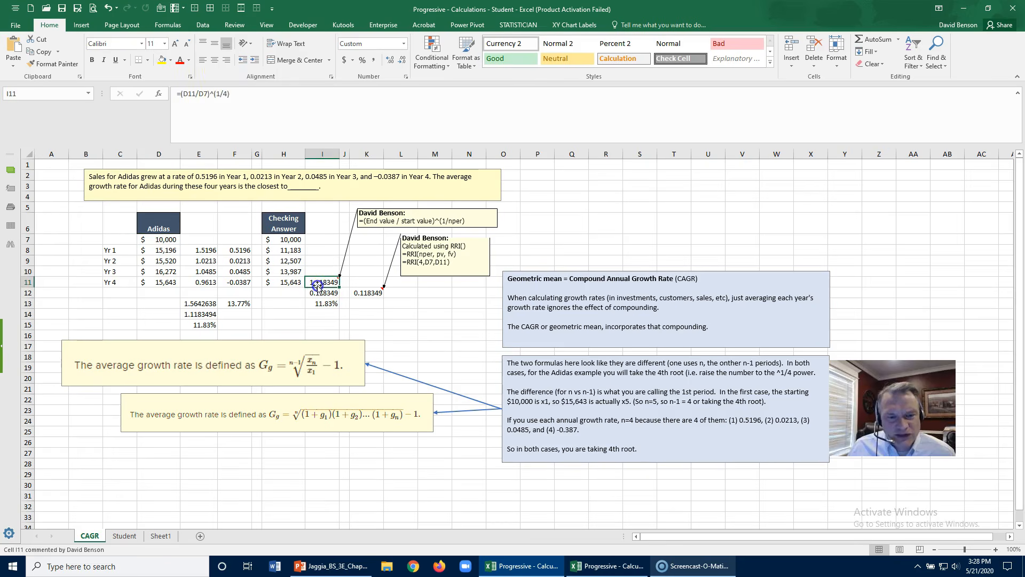
pyautogui.click(192, 91)
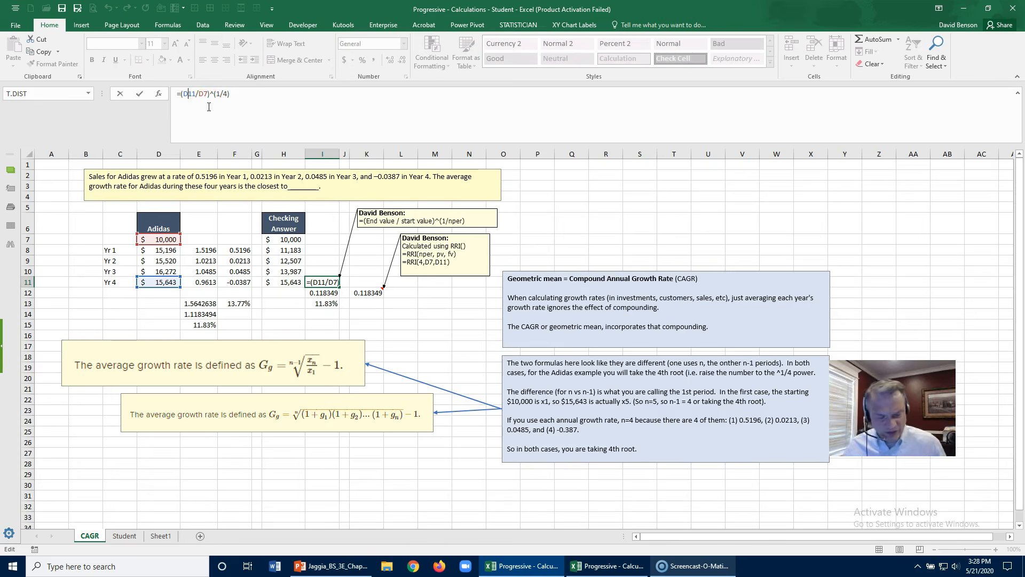
pyautogui.press('Escape')
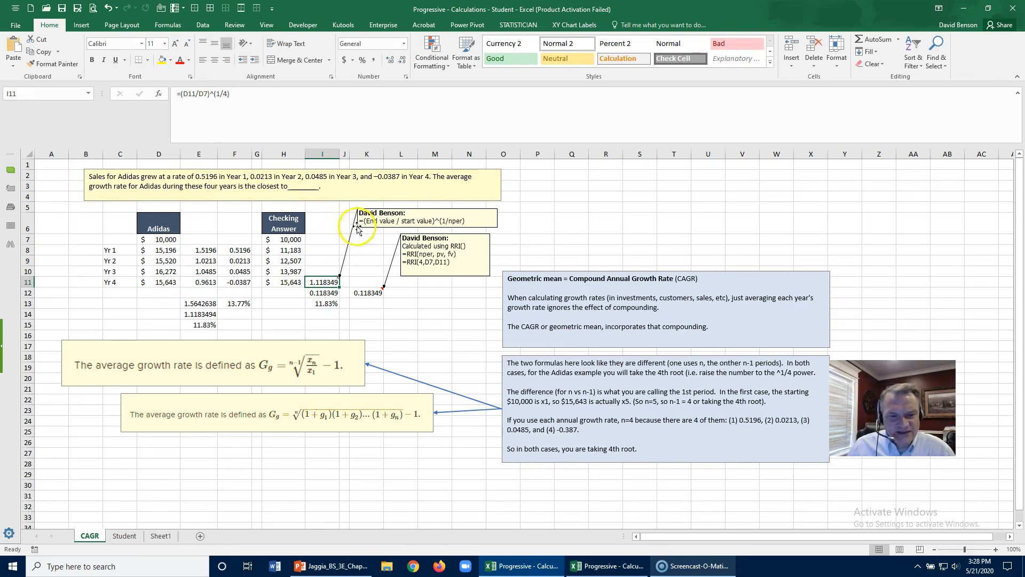
pyautogui.click(312, 283)
pyautogui.click(313, 294)
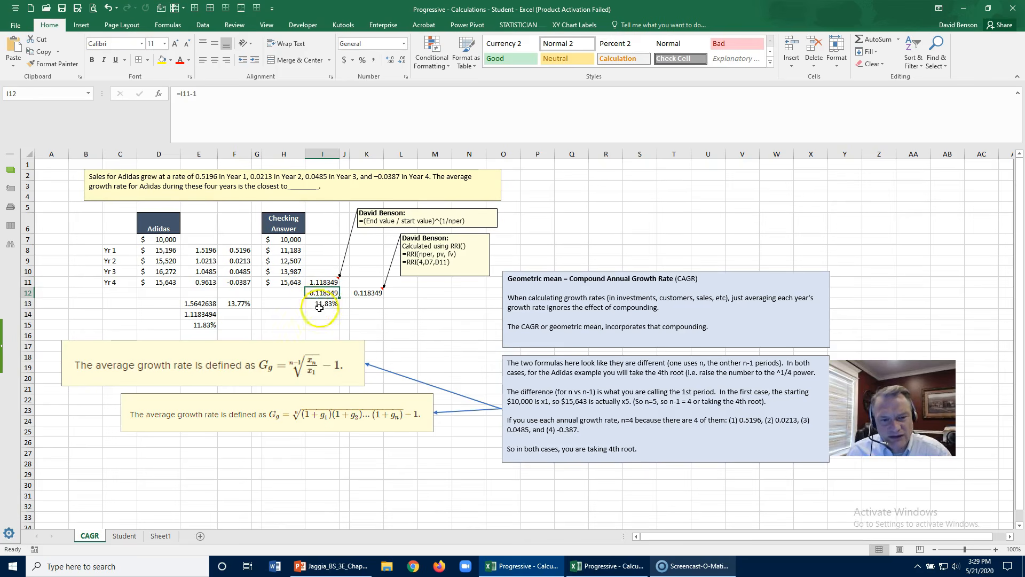
pyautogui.click(317, 303)
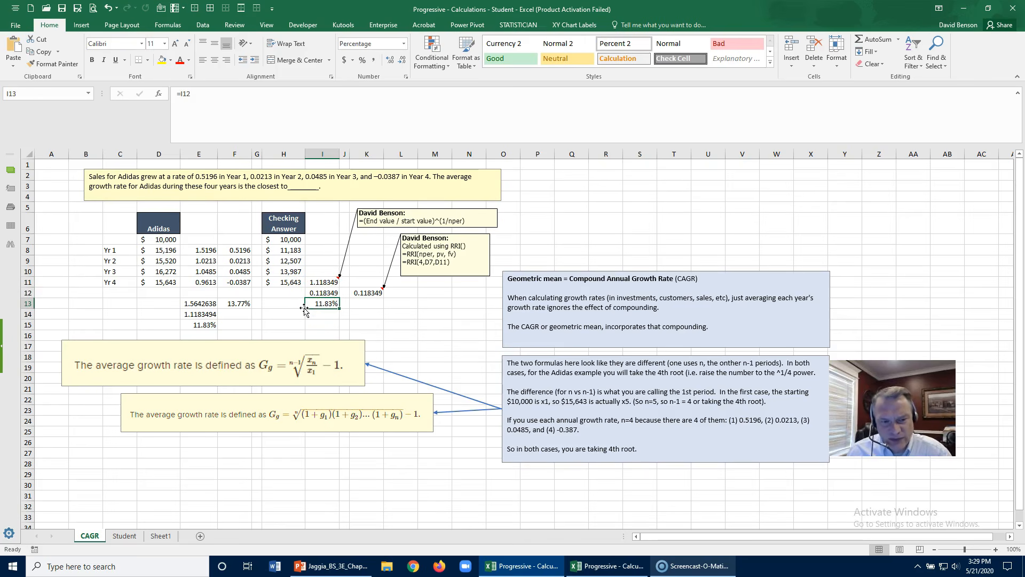
pyautogui.click(300, 303)
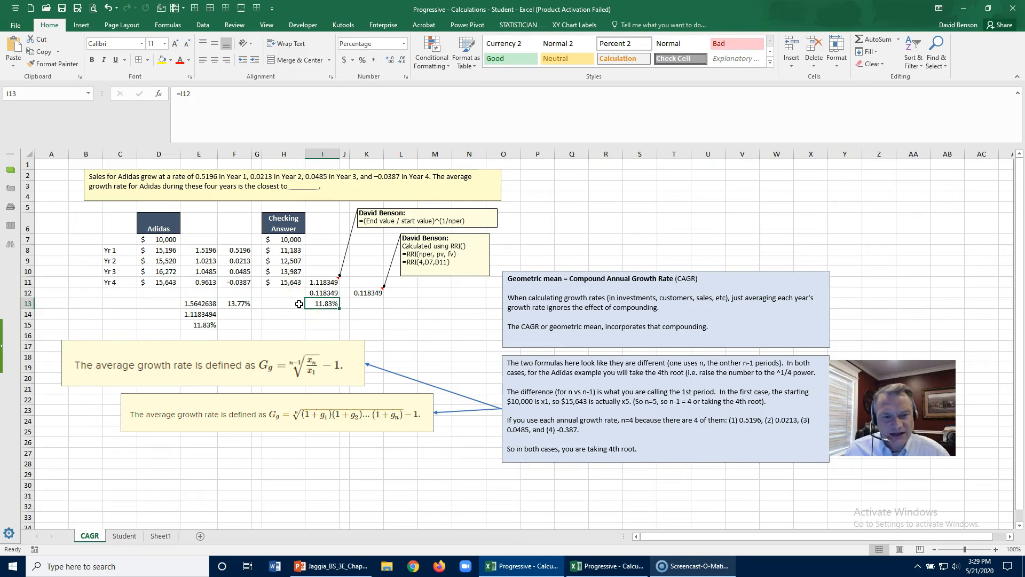
pyautogui.click(363, 293)
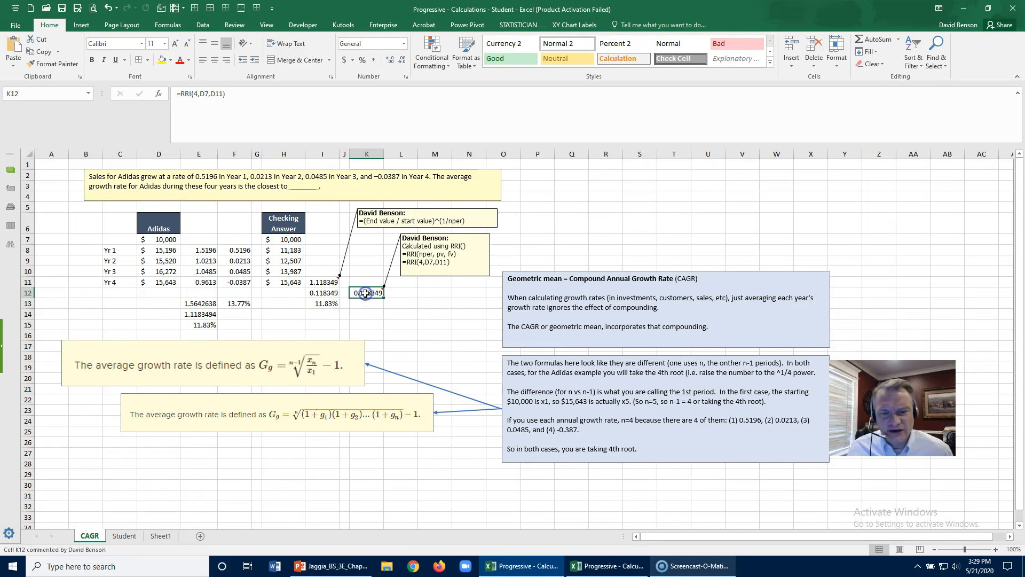
# Step: Start an RRI formula in K14, look up the function's description and arguments through the function search, and abandon the entry
pyautogui.click(381, 314)
pyautogui.write('=RRI')
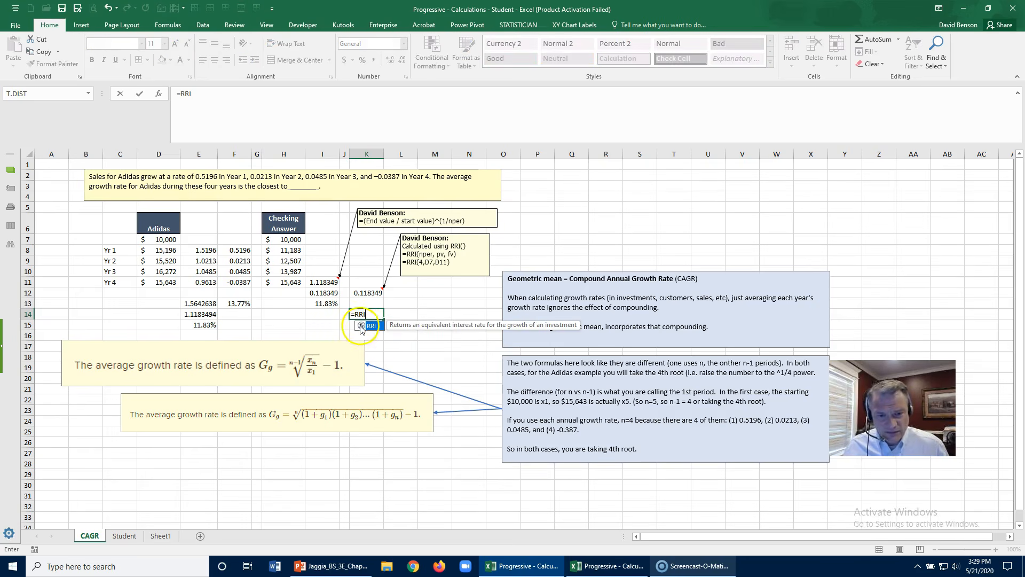
pyautogui.click(360, 325)
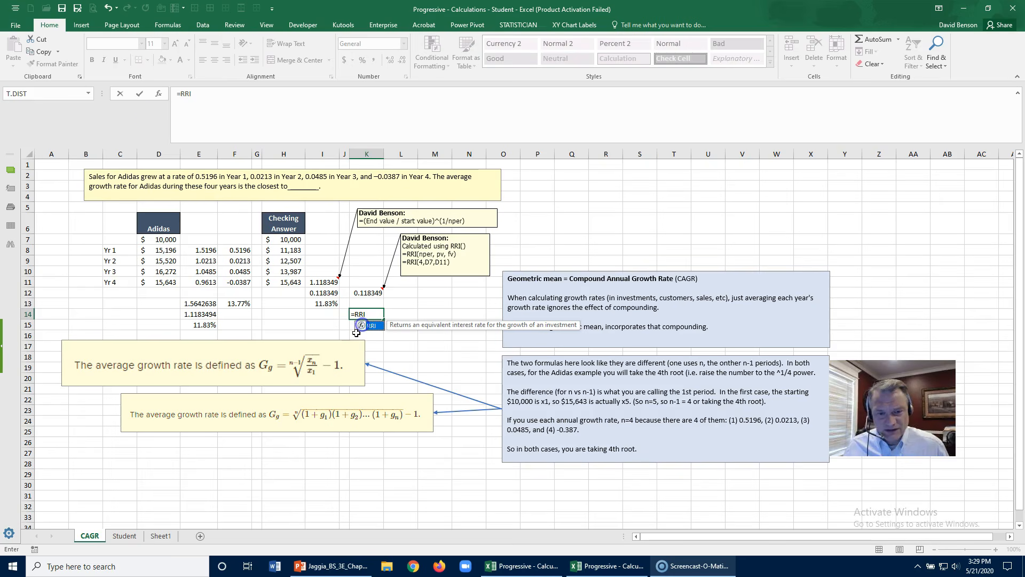
pyautogui.click(159, 93)
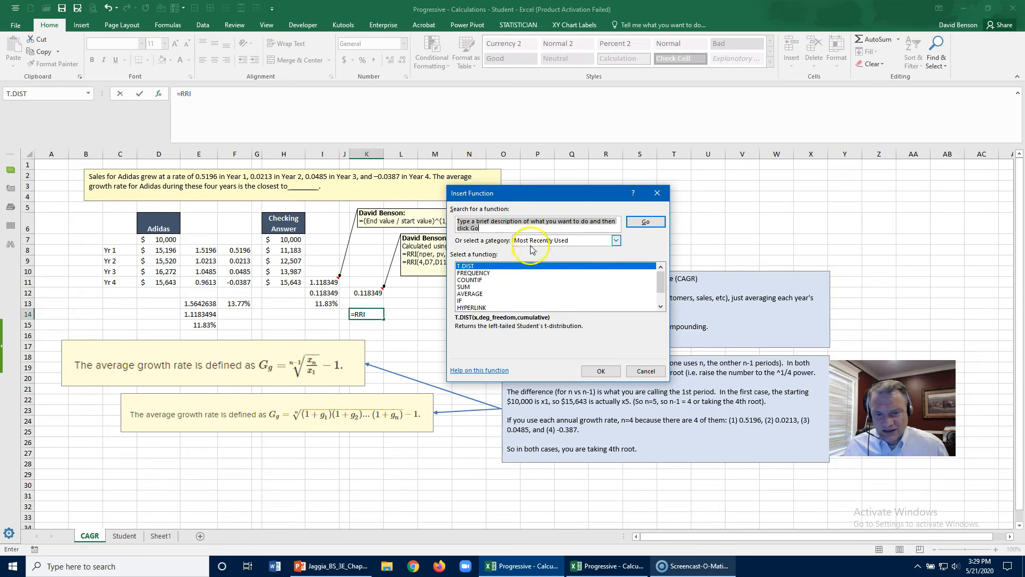
pyautogui.write('RRI')
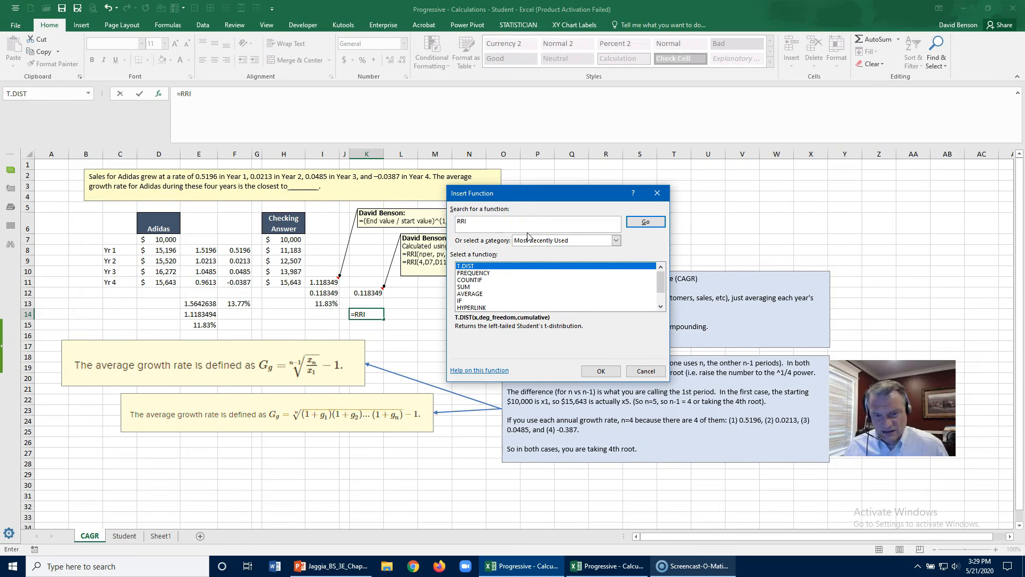
pyautogui.press('Return')
pyautogui.click(470, 332)
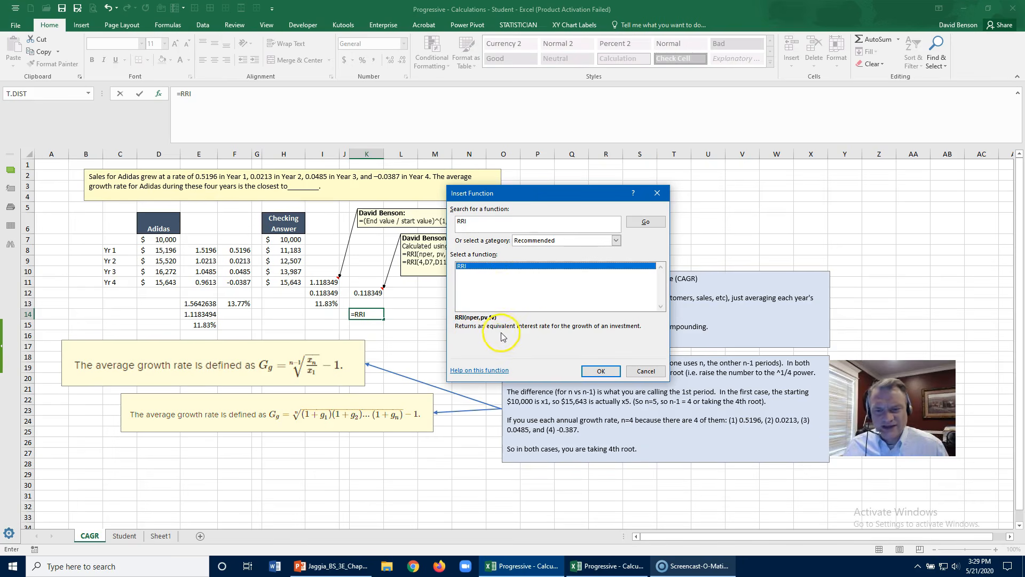
pyautogui.click(653, 372)
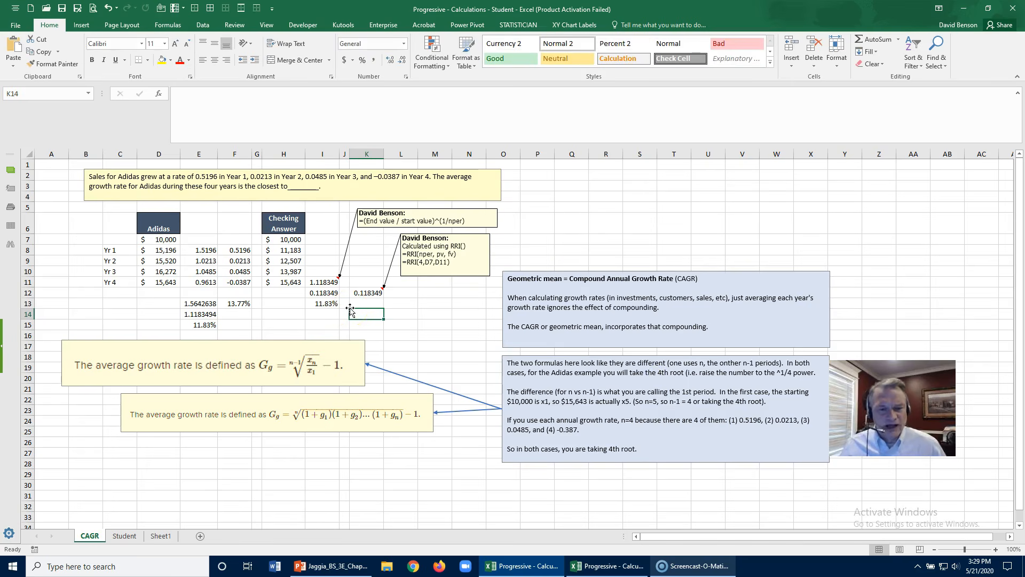
# Step: Widen the comment attached to K12 slightly so that it extends to the edge of column N
pyautogui.click(368, 292)
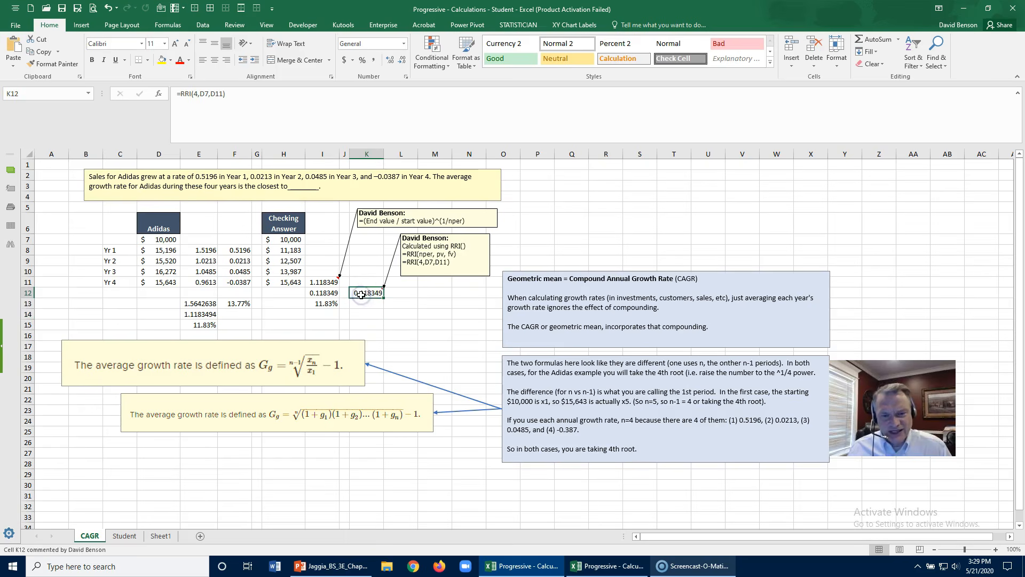
pyautogui.click(472, 262)
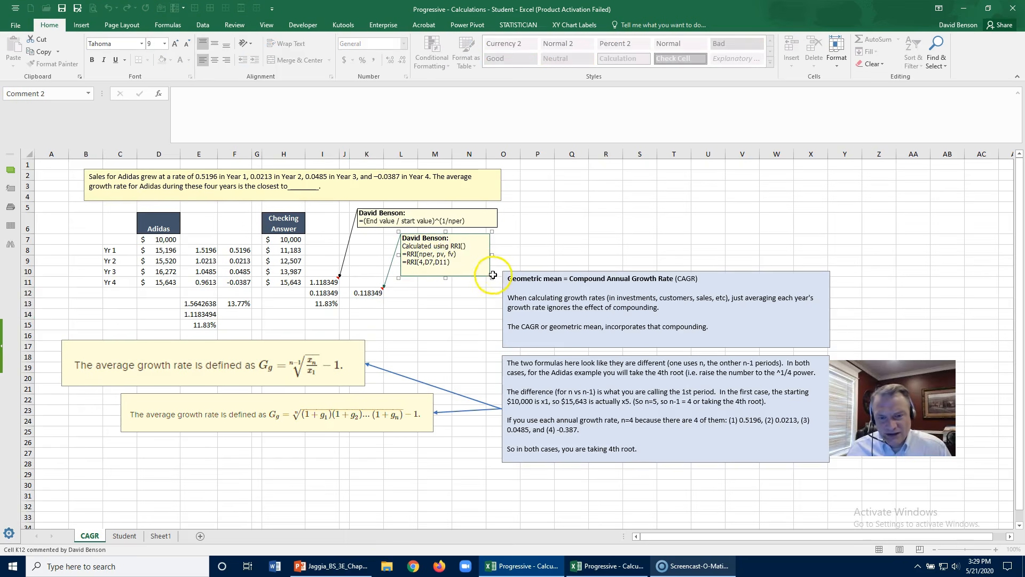
pyautogui.moveTo(498, 279); pyautogui.dragTo(505, 280)
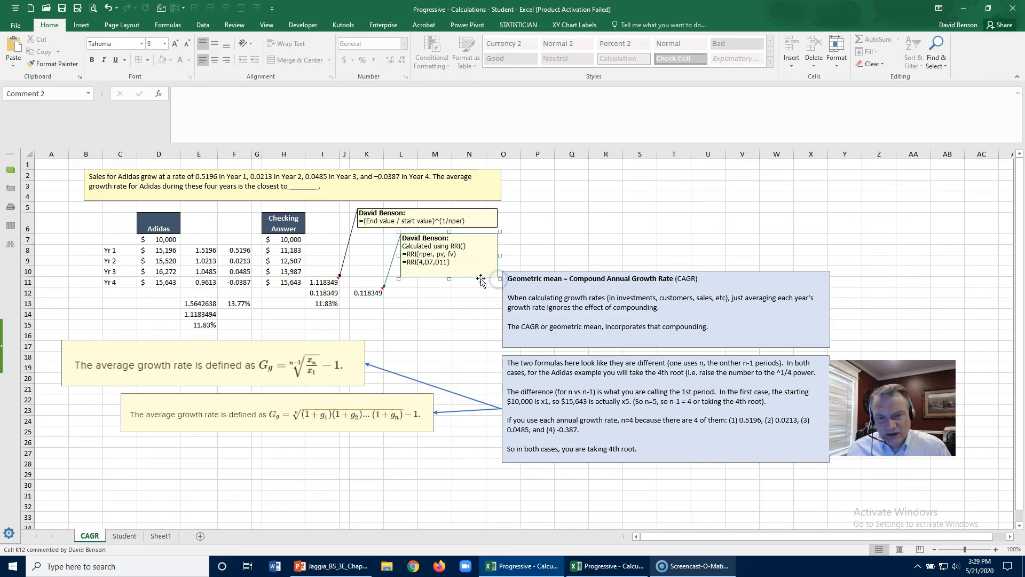
pyautogui.click(427, 290)
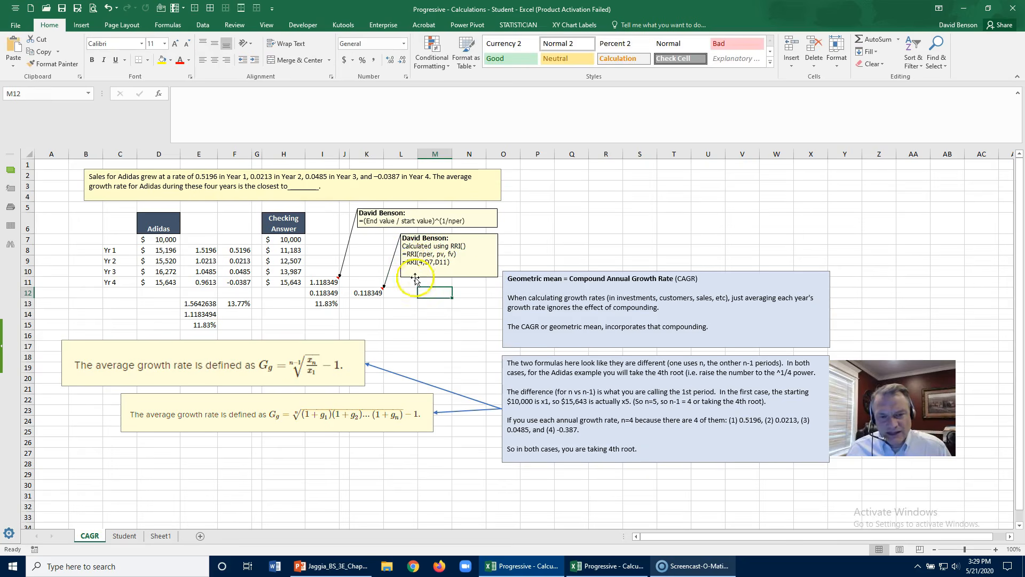
# Step: Go through the nper, pv and fv arguments in the K12 comment and match them to the cells its RRI formula references
pyautogui.click(422, 255)
pyautogui.click(425, 255)
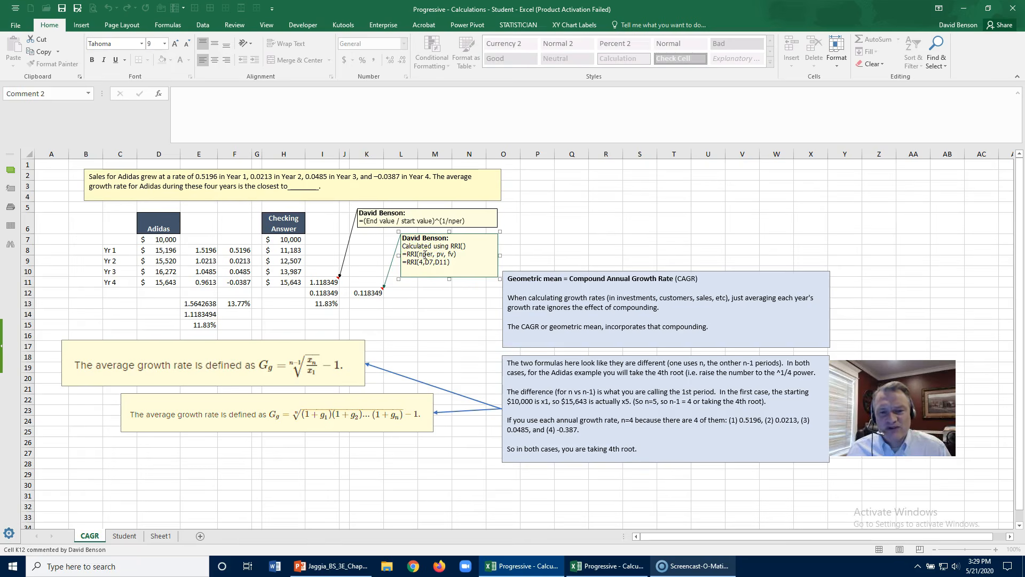
pyautogui.click(436, 255)
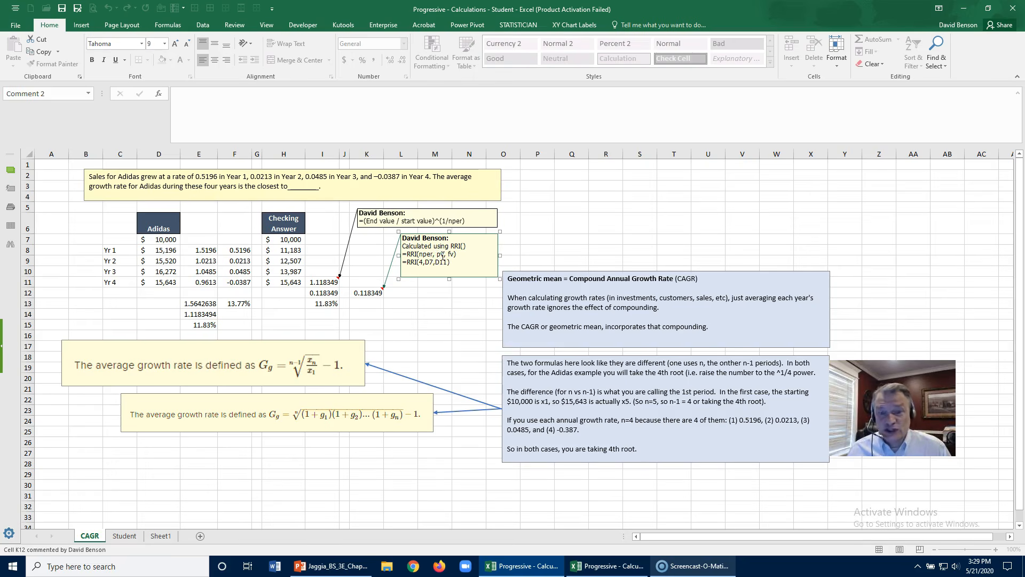
pyautogui.click(453, 257)
pyautogui.click(452, 256)
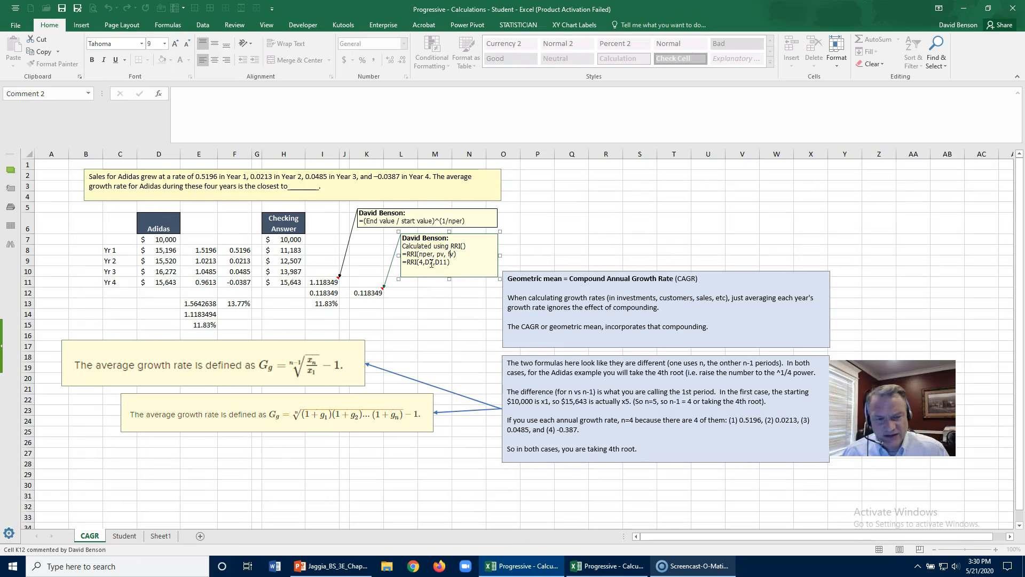
pyautogui.click(370, 294)
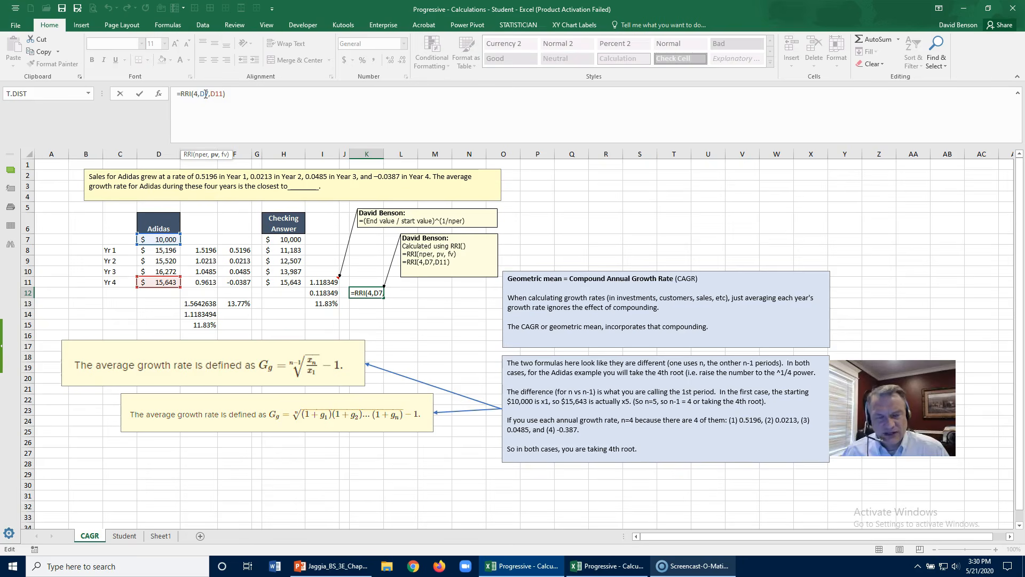
pyautogui.click(140, 93)
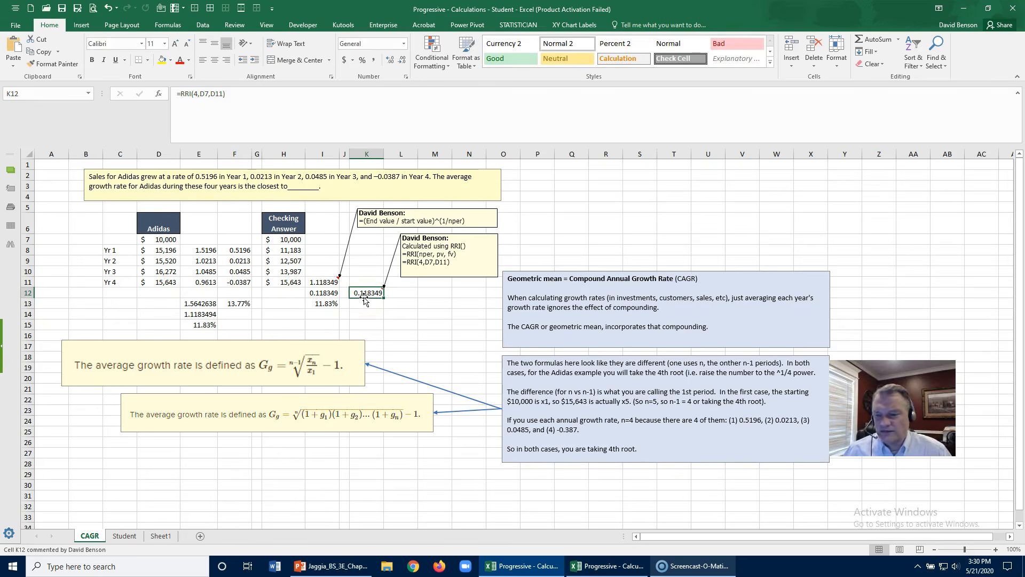
# Step: Show the growth rate in E15 with four decimals, restore two decimals, and compare it with the rates in I12 and K12
pyautogui.click(201, 327)
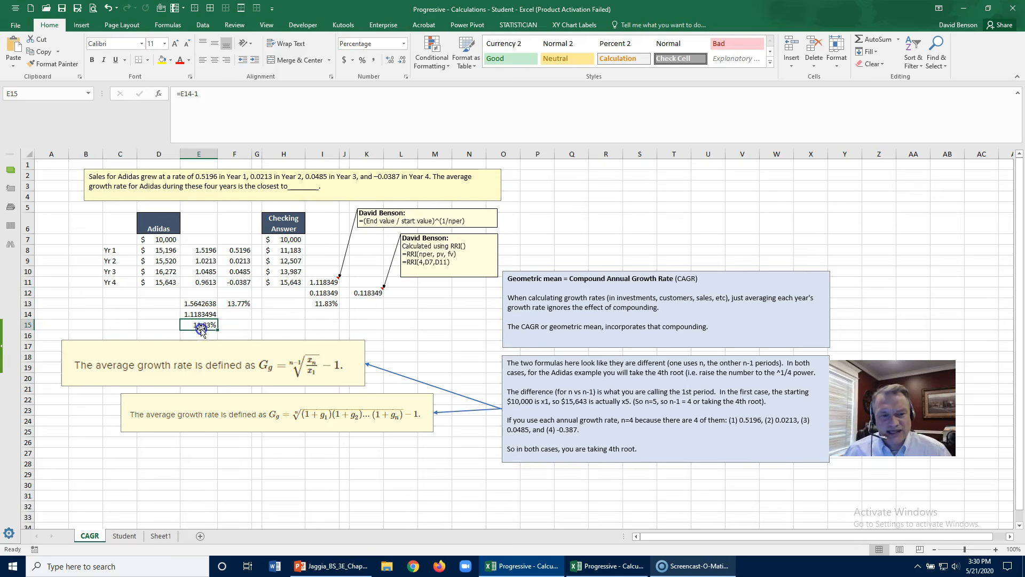
pyautogui.doubleClick(390, 61)
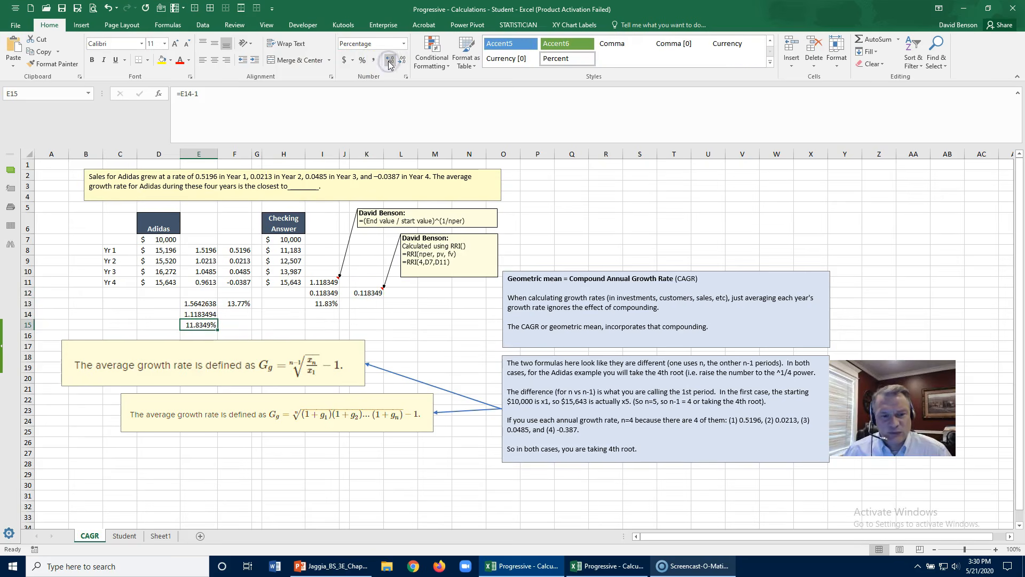
pyautogui.doubleClick(401, 61)
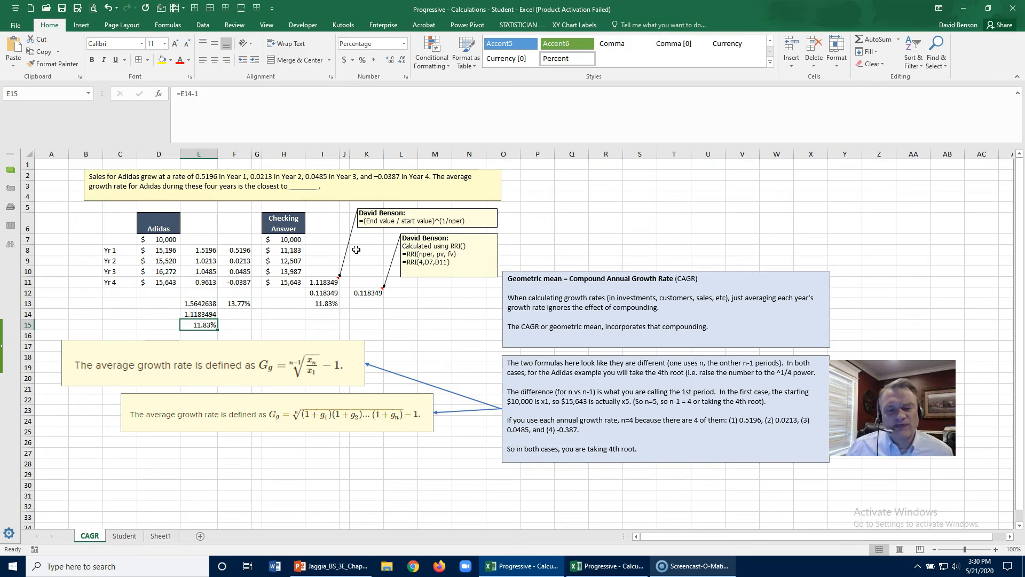
pyautogui.click(323, 293)
pyautogui.click(370, 294)
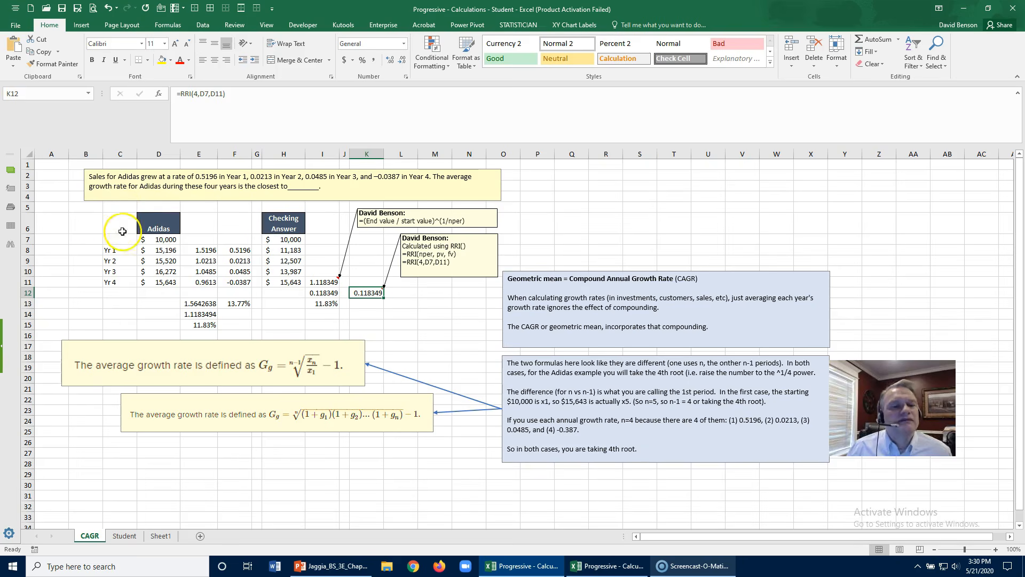
# Step: Review the problem statement, the yearly growth rates in F8:F11 and the Adidas sales in D7:D11, including the D8 formula
pyautogui.click(113, 251)
pyautogui.click(122, 187)
pyautogui.click(122, 200)
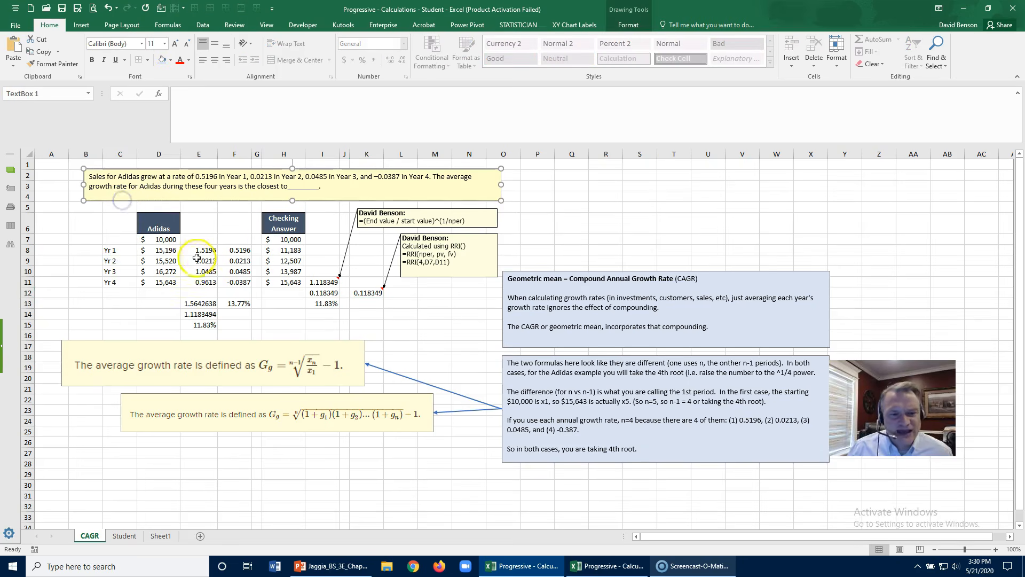
pyautogui.press('Escape')
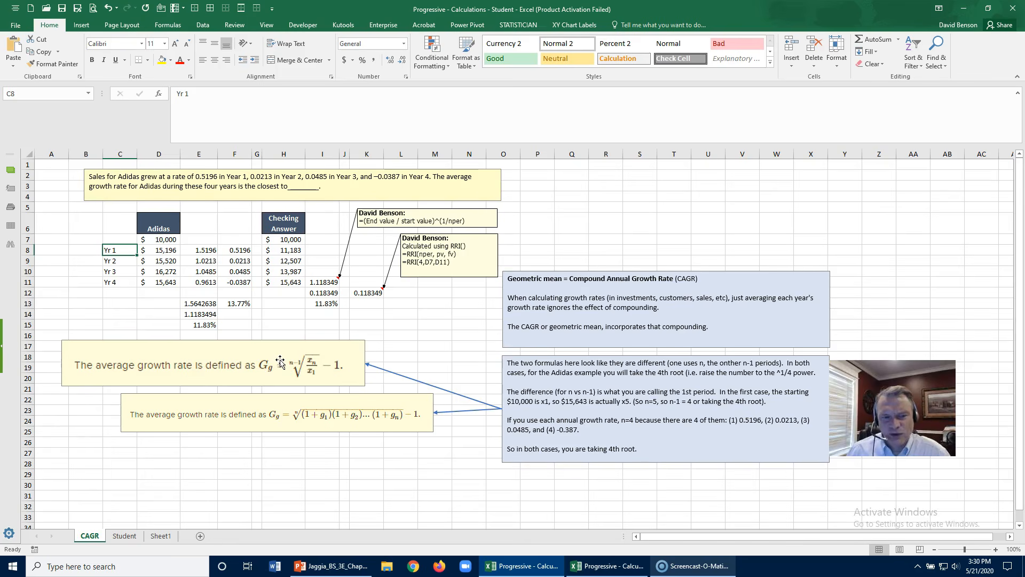
pyautogui.click(210, 249)
pyautogui.moveTo(235, 250); pyautogui.dragTo(238, 284)
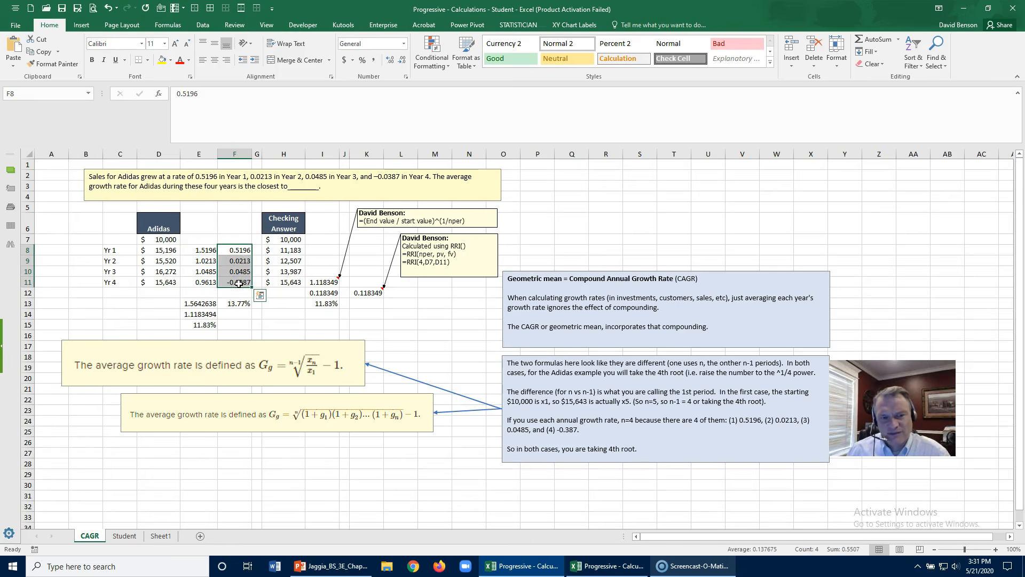
pyautogui.moveTo(162, 239); pyautogui.dragTo(167, 277)
pyautogui.click(165, 250)
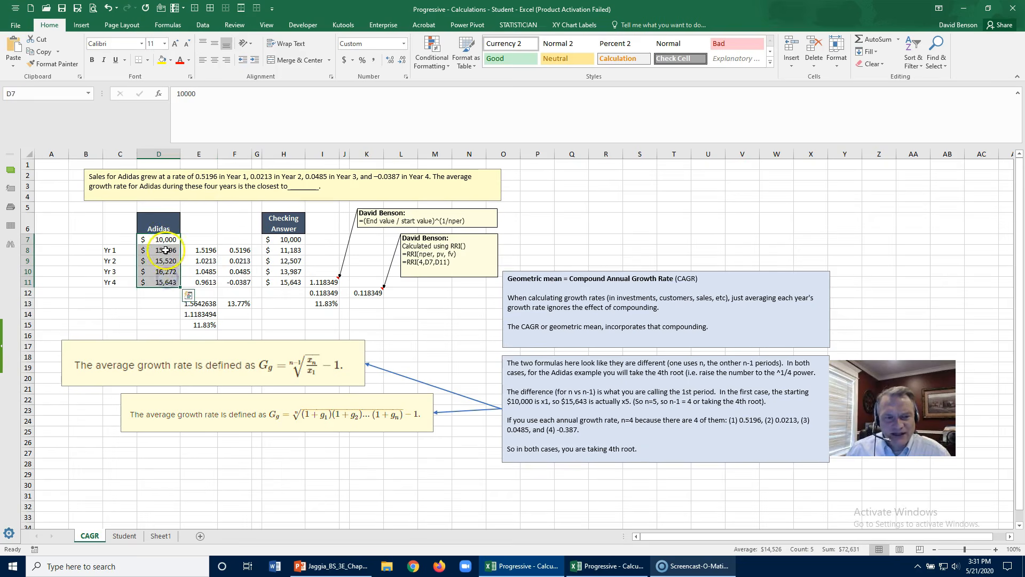
pyautogui.click(157, 240)
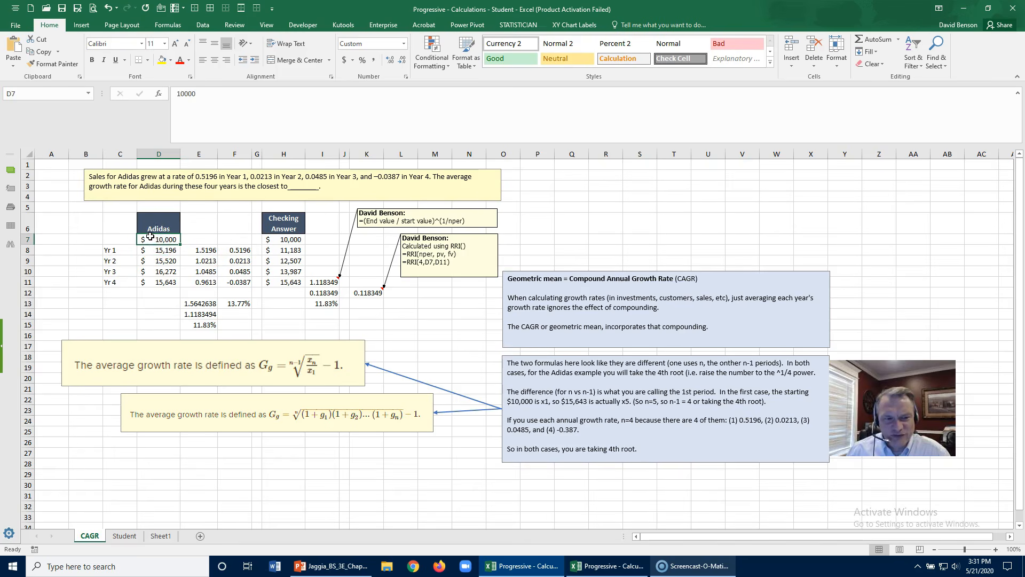
pyautogui.click(151, 250)
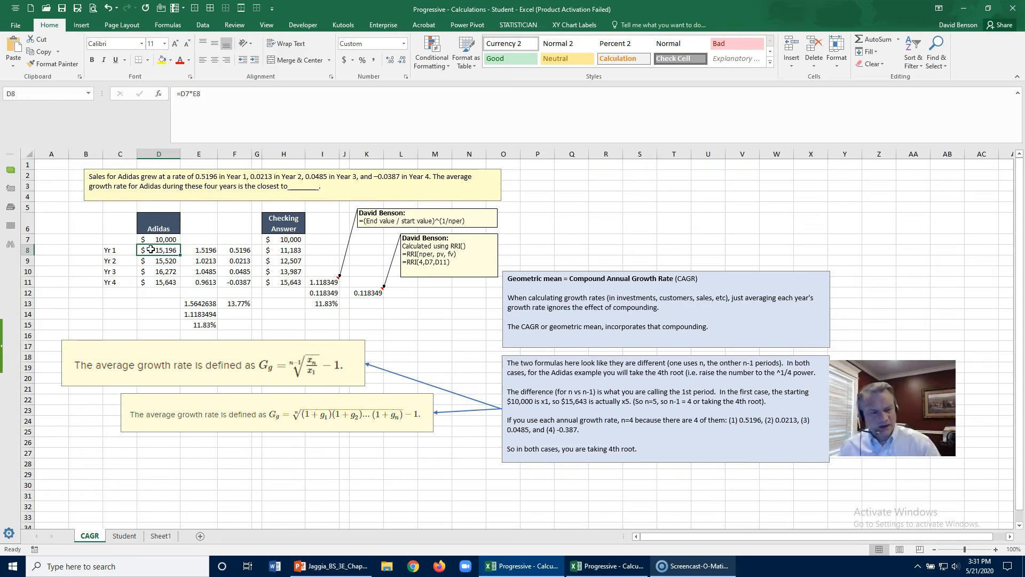
# Step: Switch to the Student sheet and examine the auto insurance market share table and its source picture, particularly the Progressive figures
pyautogui.click(126, 537)
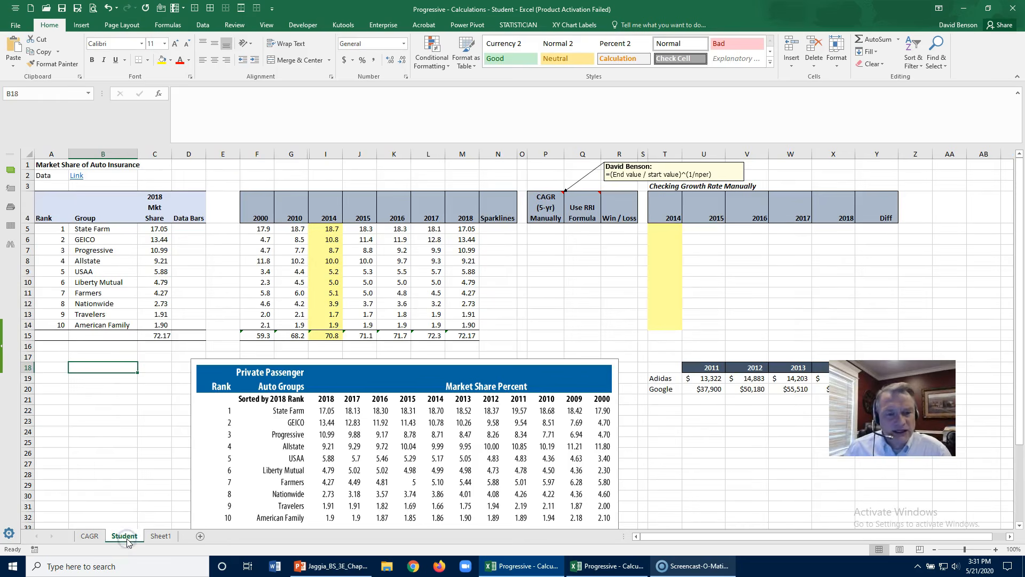
pyautogui.click(114, 255)
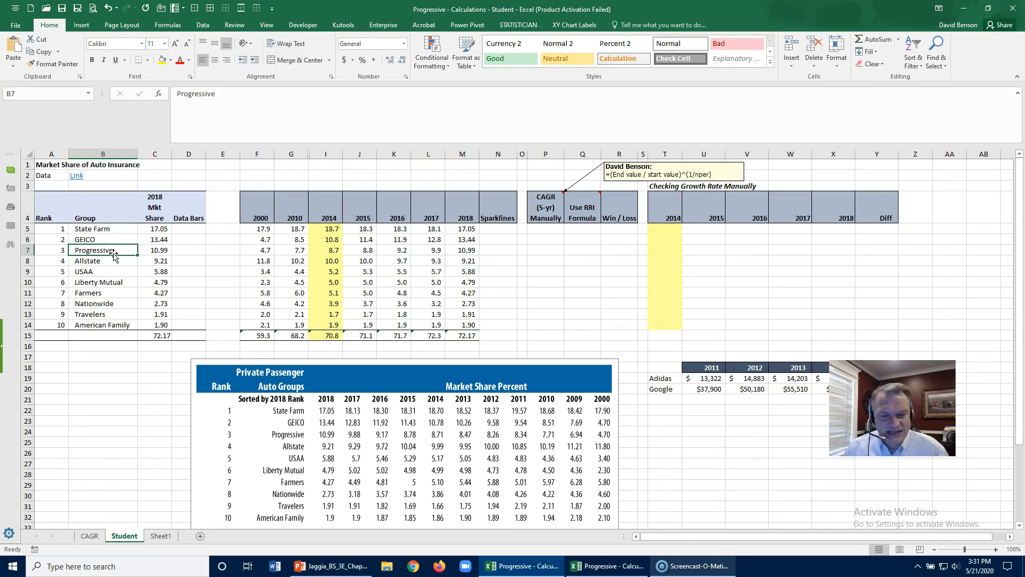
pyautogui.scroll(-2, 114, 256)
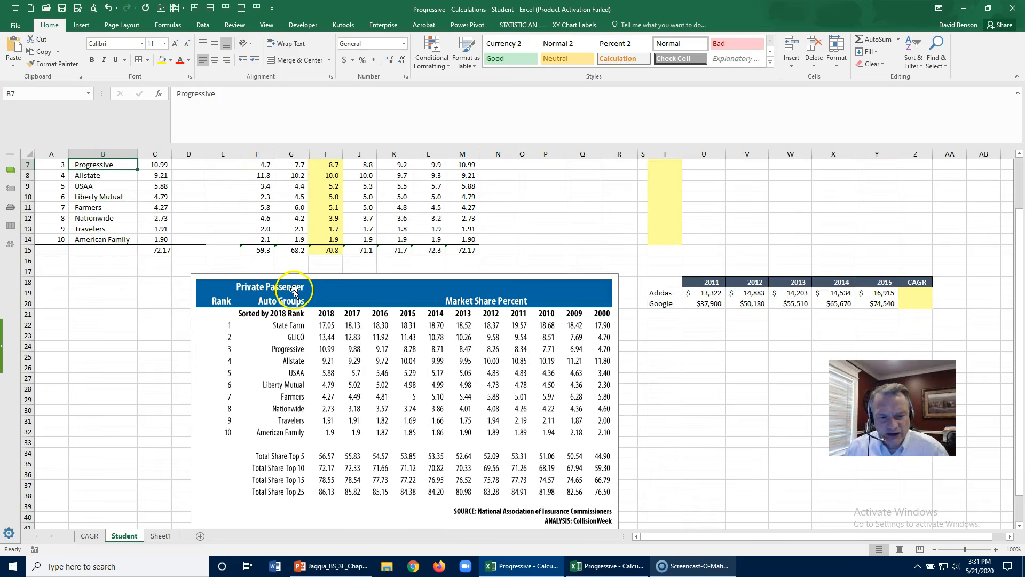
pyautogui.scroll(2, 294, 291)
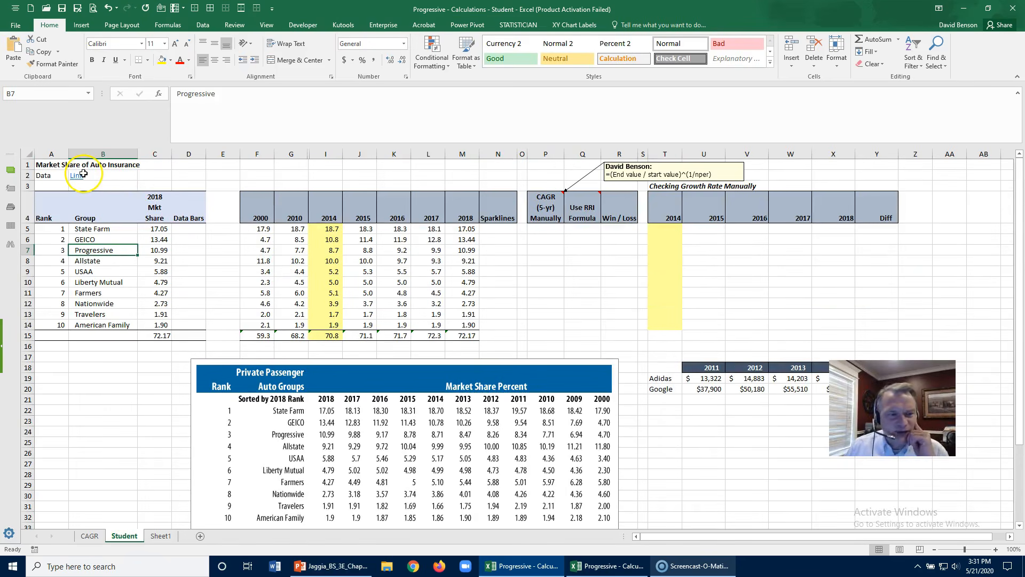
pyautogui.doubleClick(110, 420)
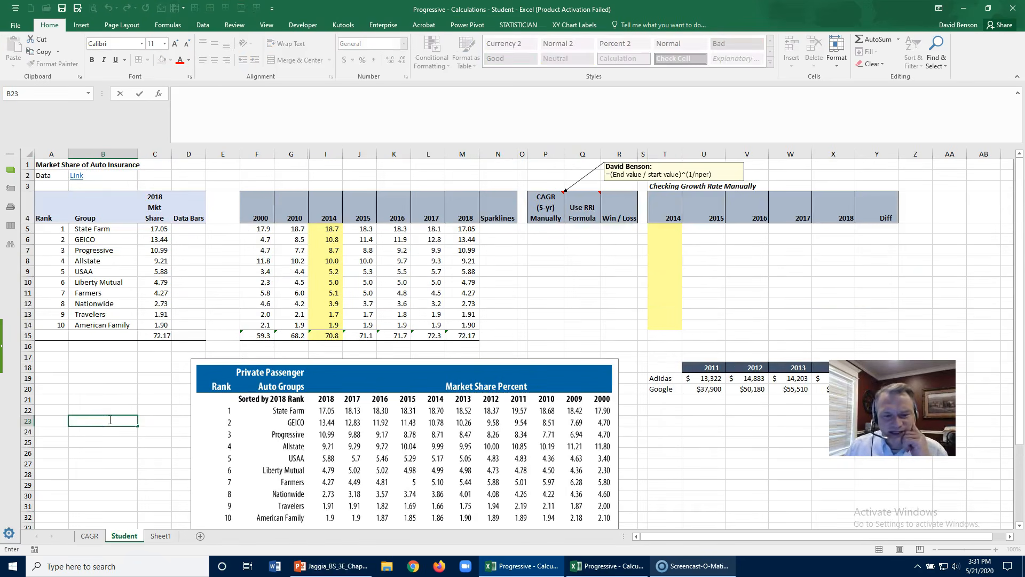
pyautogui.scroll(-1, 110, 420)
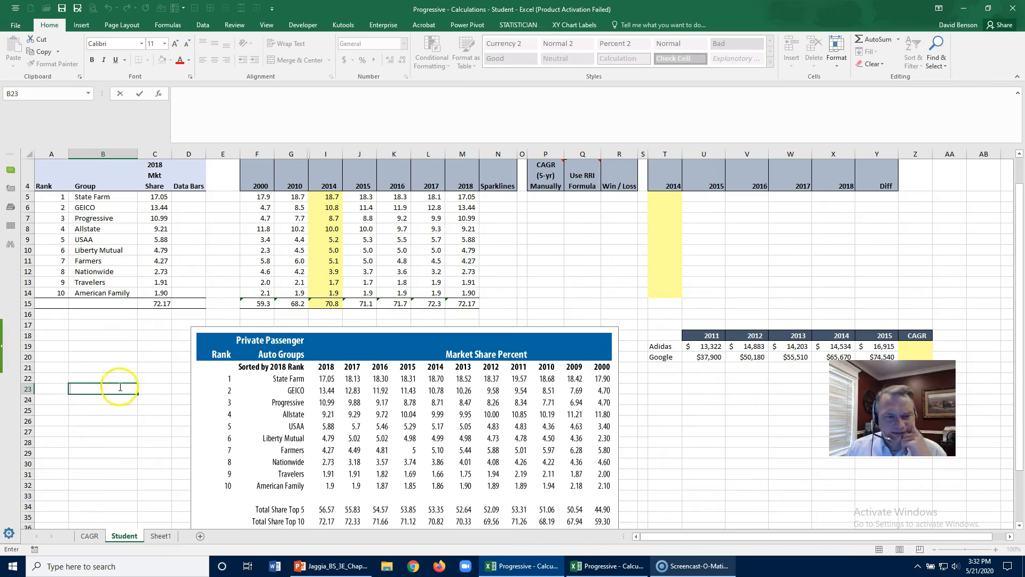
pyautogui.click(123, 361)
pyautogui.scroll(-1, 128, 368)
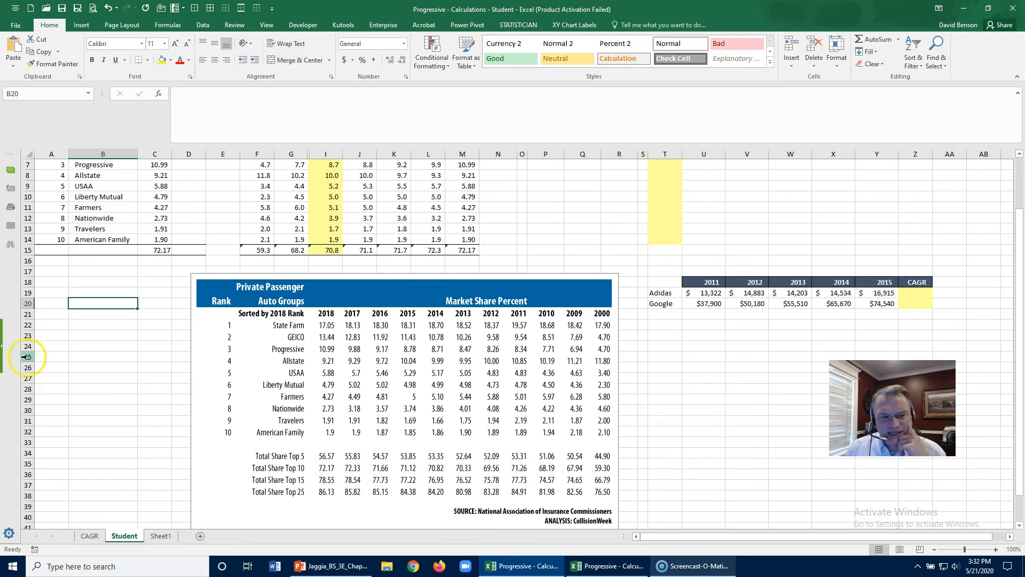
pyautogui.scroll(2, 86, 339)
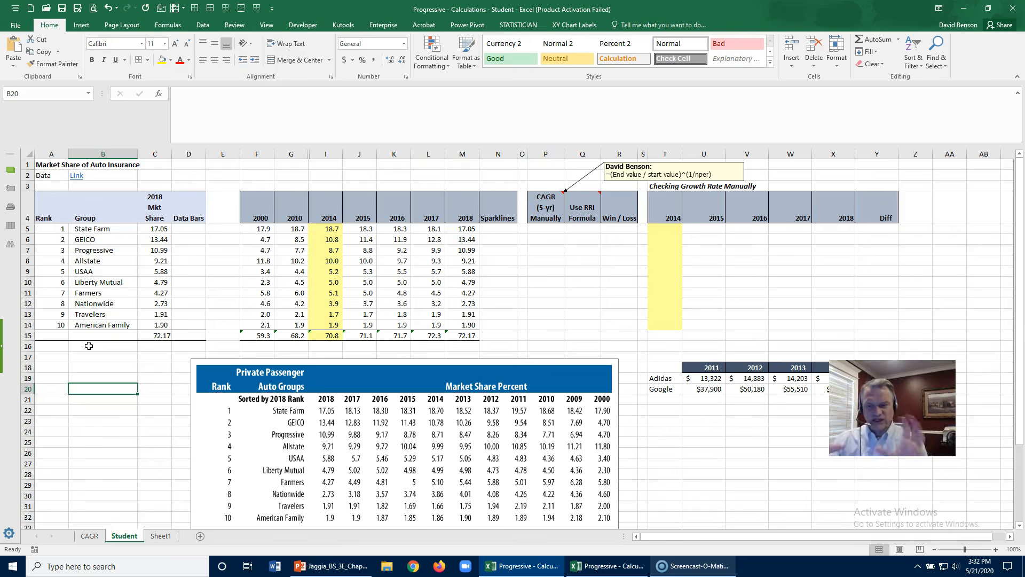
pyautogui.click(89, 346)
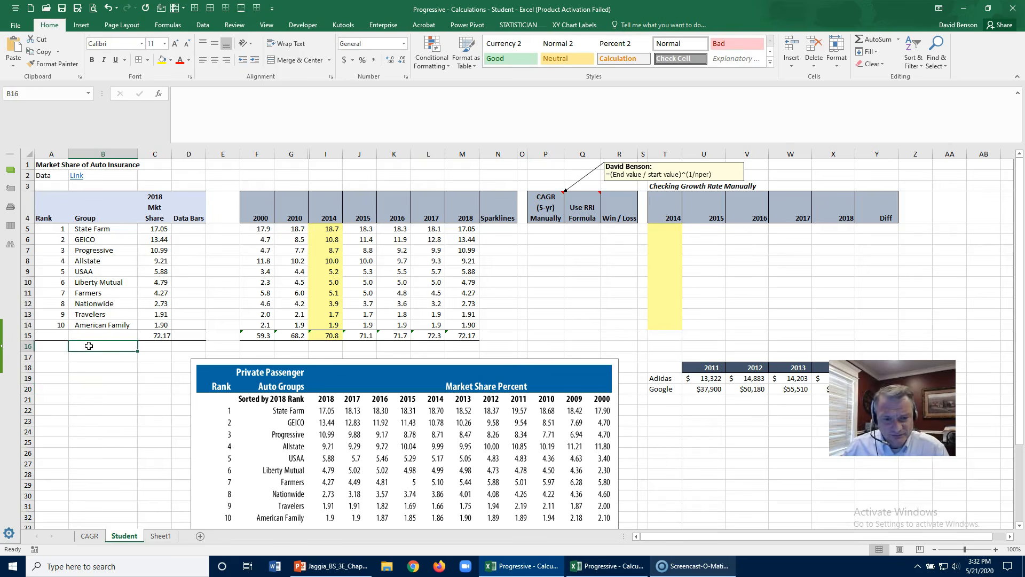
pyautogui.scroll(-2, 89, 346)
pyautogui.click(314, 350)
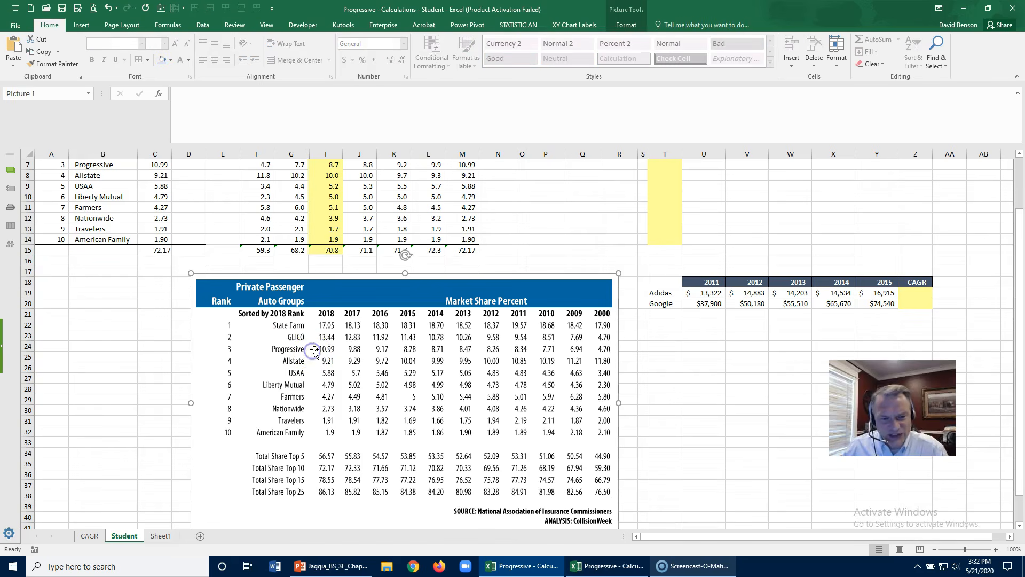
# Step: Compare State Farm's yearly market shares in row 5 with the source picture, including the unrounded values stored in the 2017 and 2015 cells
pyautogui.click(132, 307)
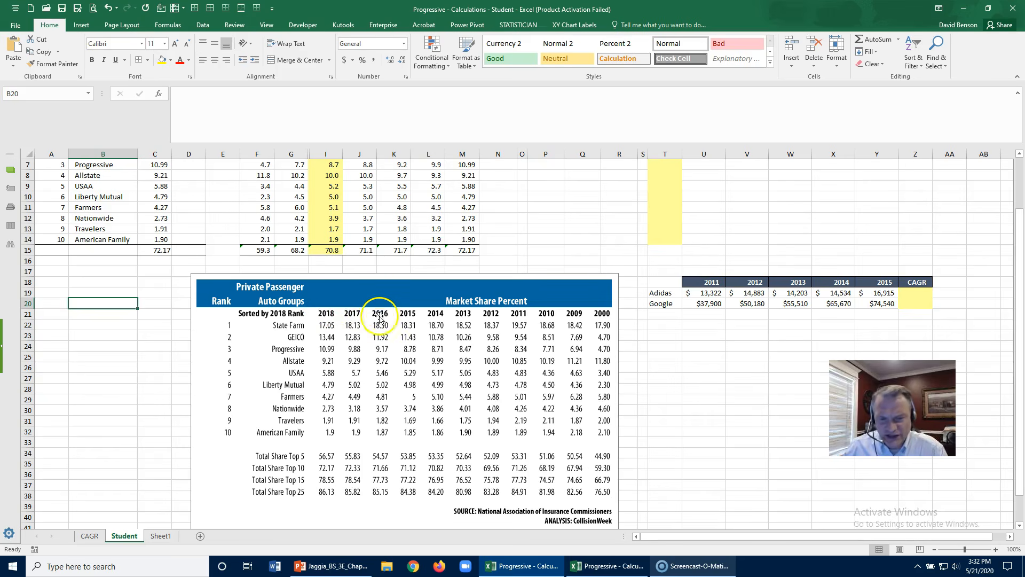
pyautogui.click(111, 283)
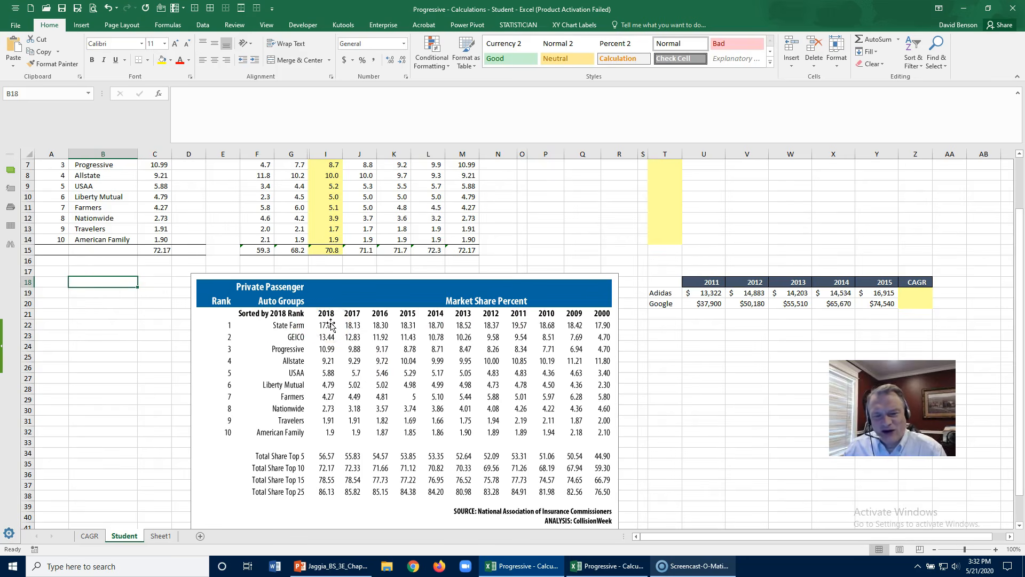
pyautogui.scroll(2, 331, 324)
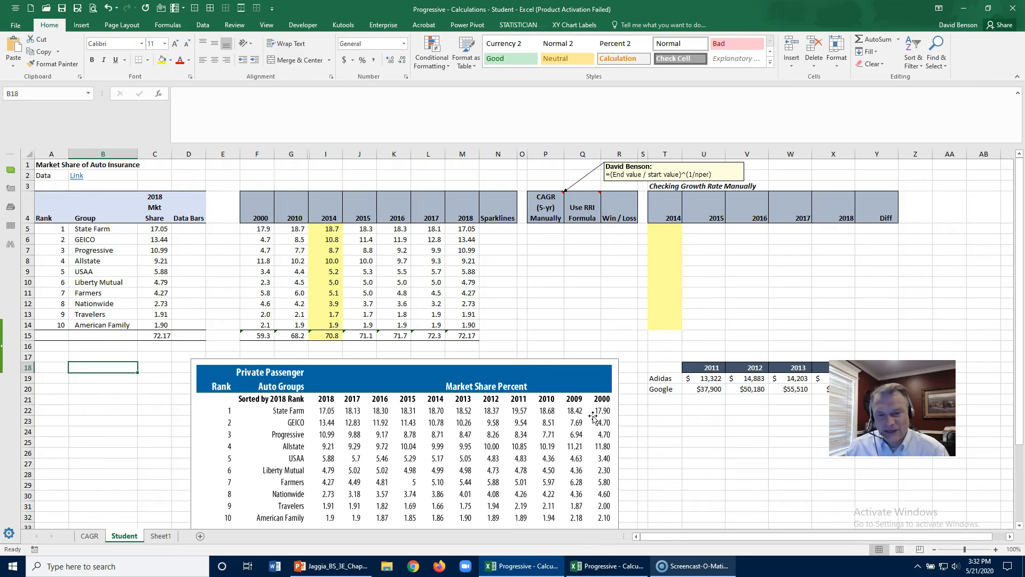
pyautogui.click(249, 229)
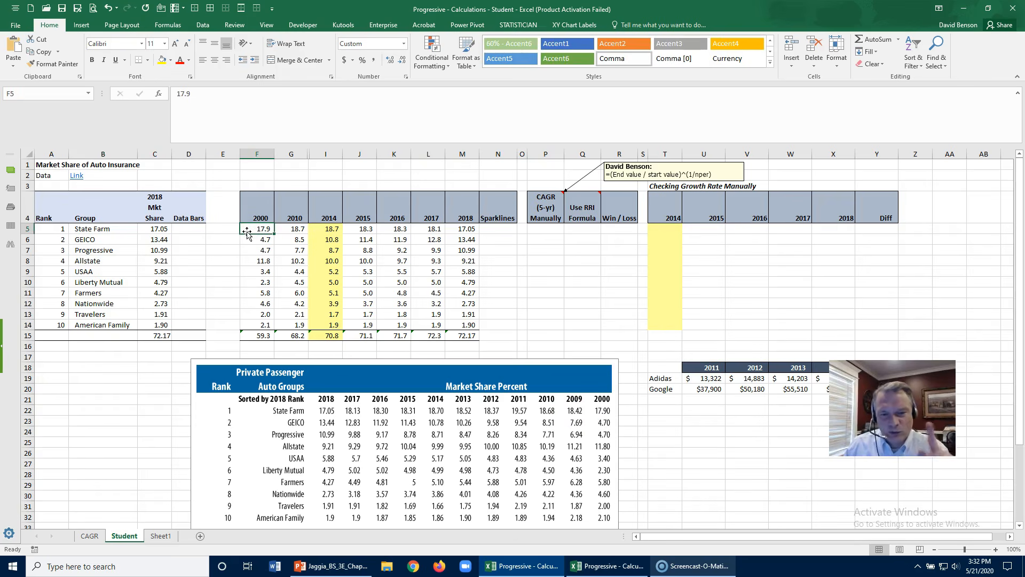
pyautogui.click(460, 229)
pyautogui.click(320, 408)
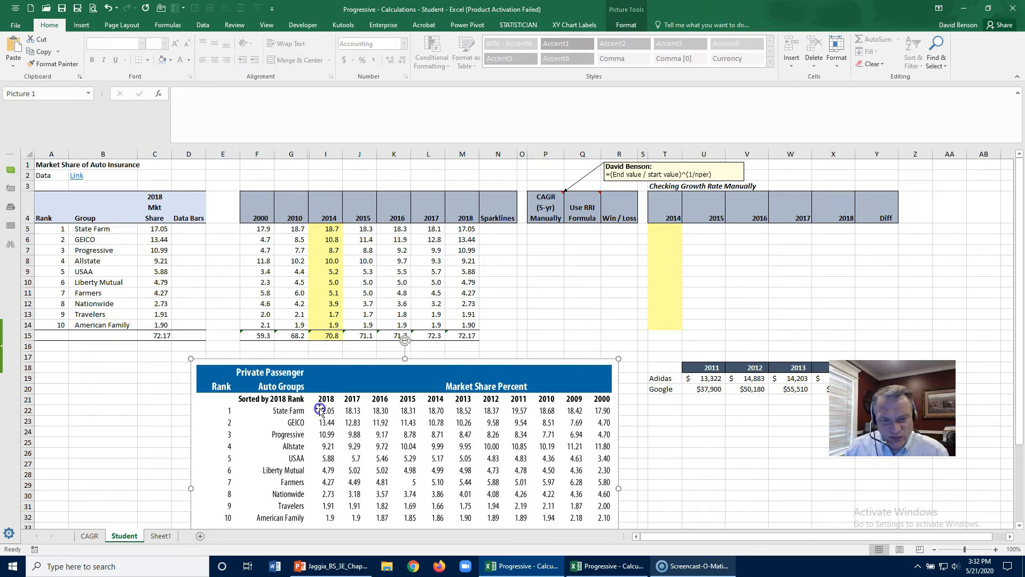
pyautogui.click(431, 228)
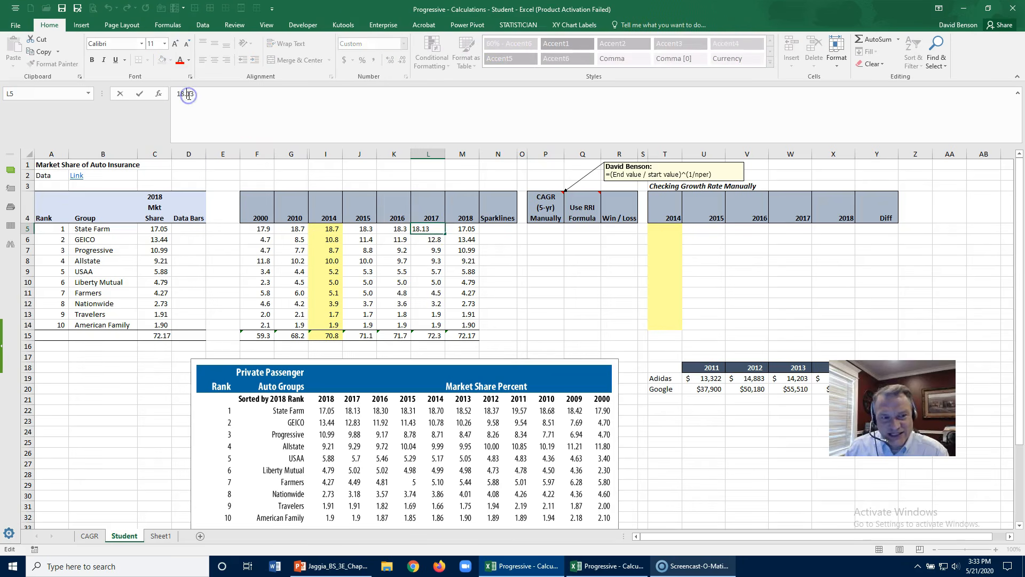
pyautogui.click(357, 411)
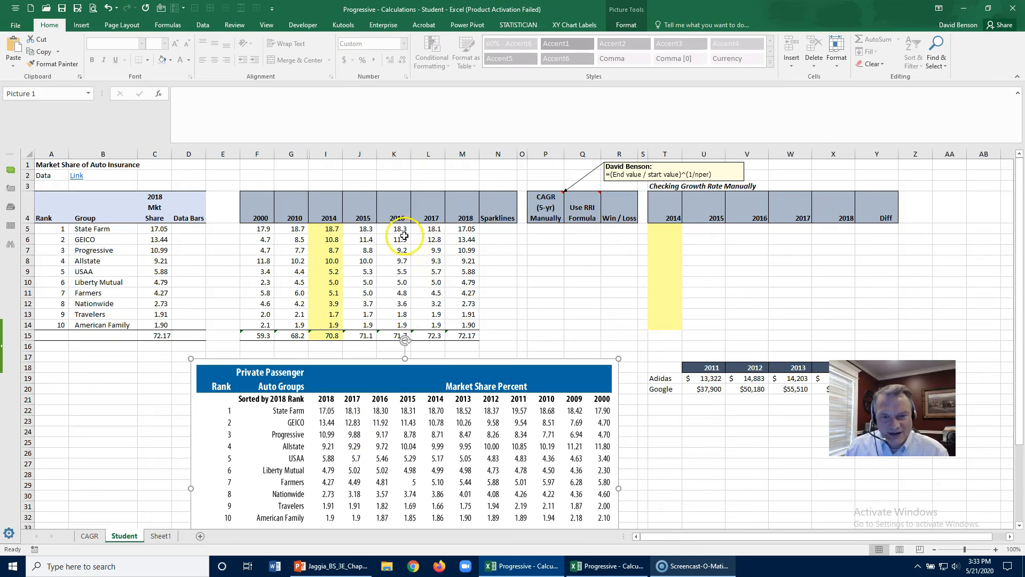
pyautogui.click(363, 230)
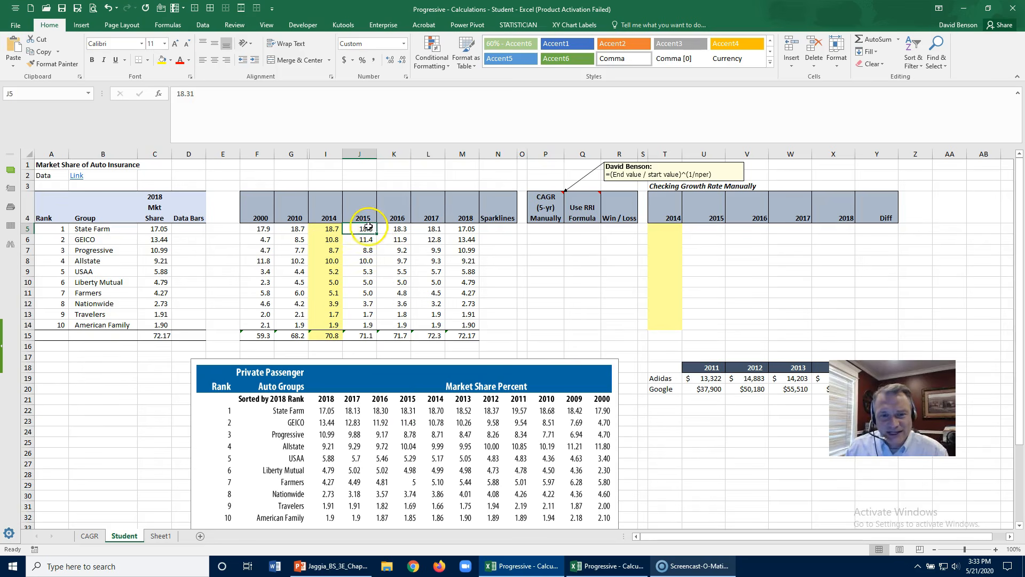
pyautogui.click(390, 60)
pyautogui.click(404, 60)
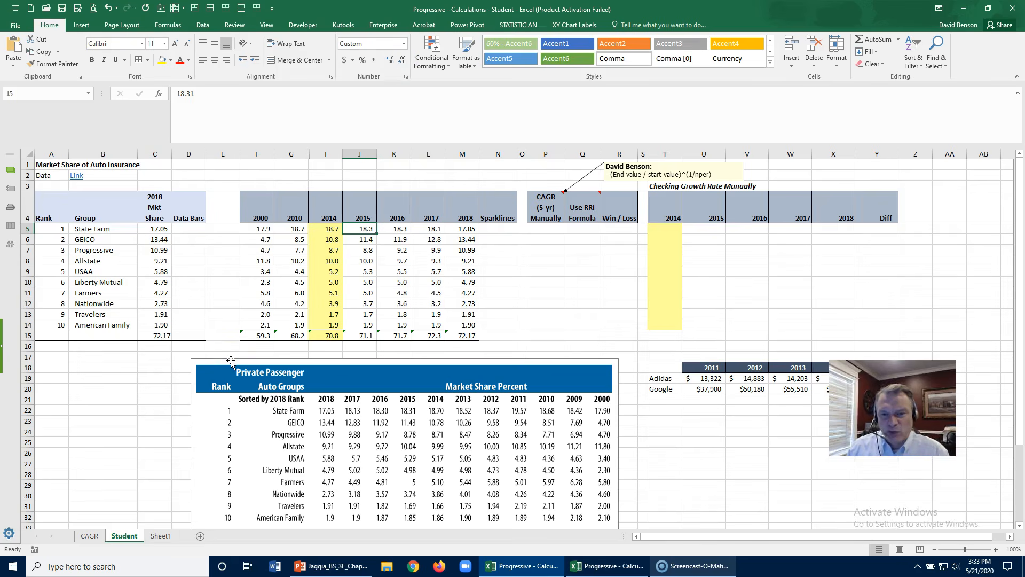
# Step: Link D5 in the Data Bars column to the 2018 market share with =C5 and fill the formula through D14
pyautogui.click(148, 225)
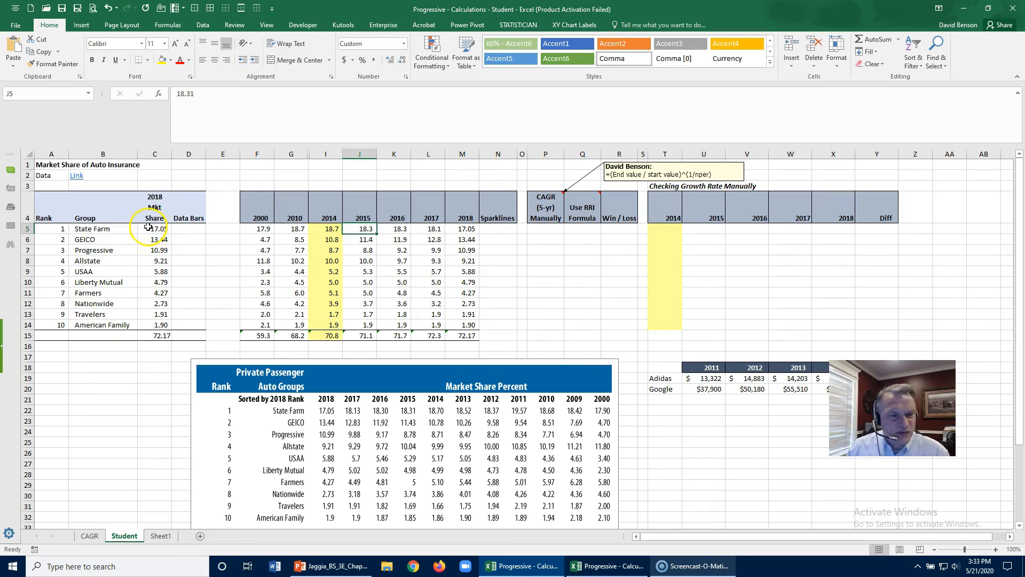
pyautogui.click(188, 228)
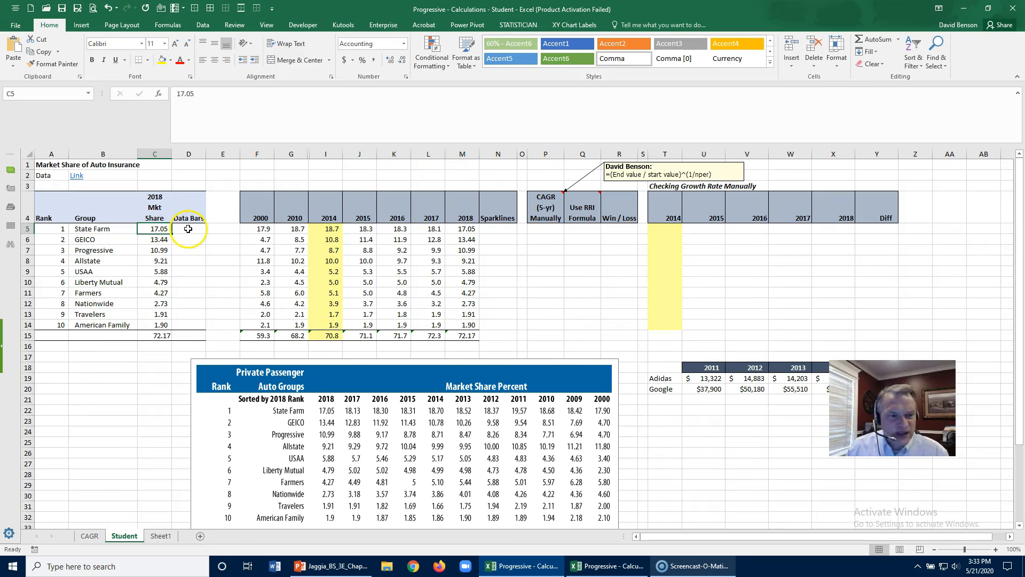
pyautogui.write('=')
pyautogui.click(154, 228)
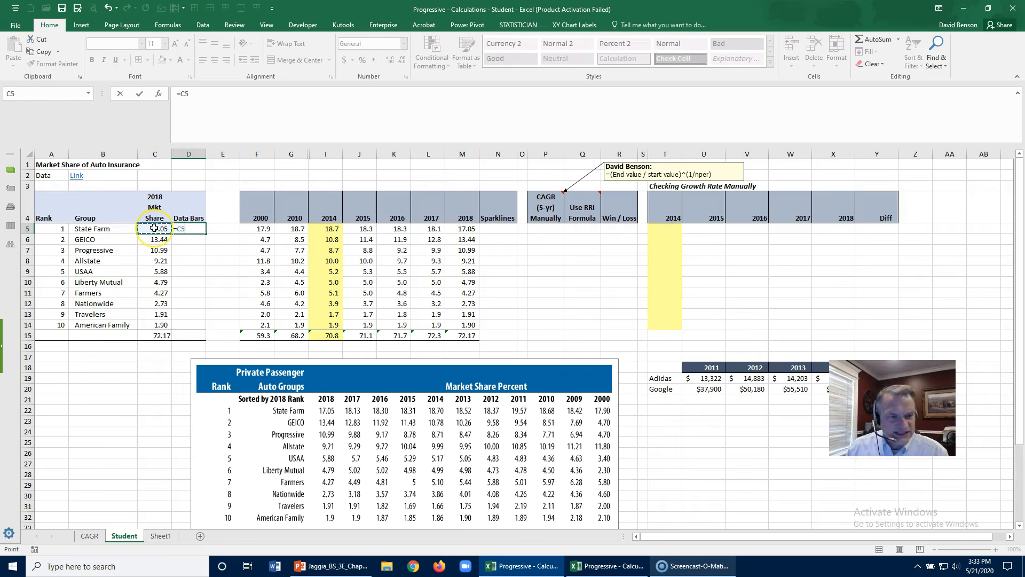
pyautogui.press('Return')
pyautogui.click(191, 229)
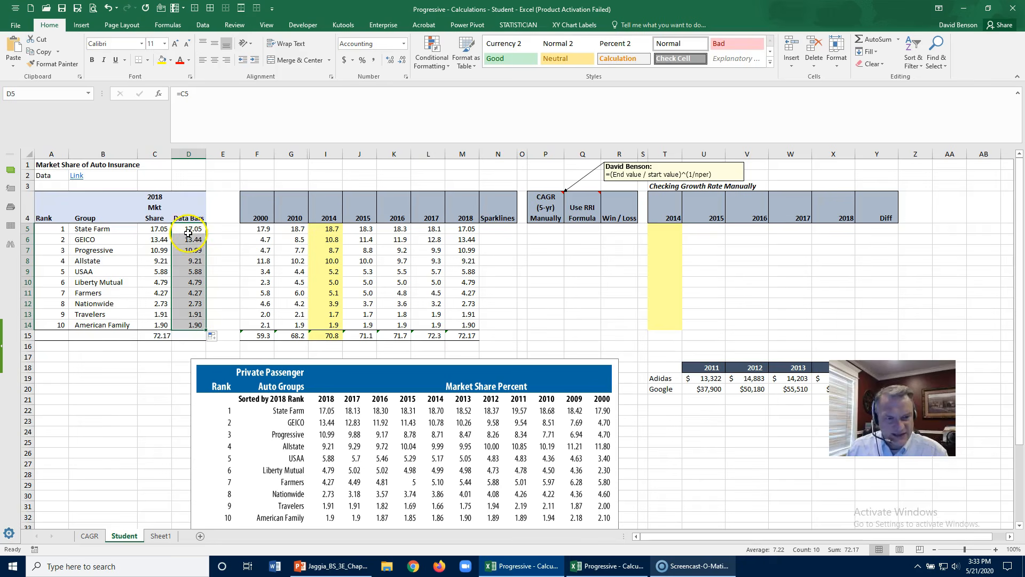
pyautogui.click(189, 232)
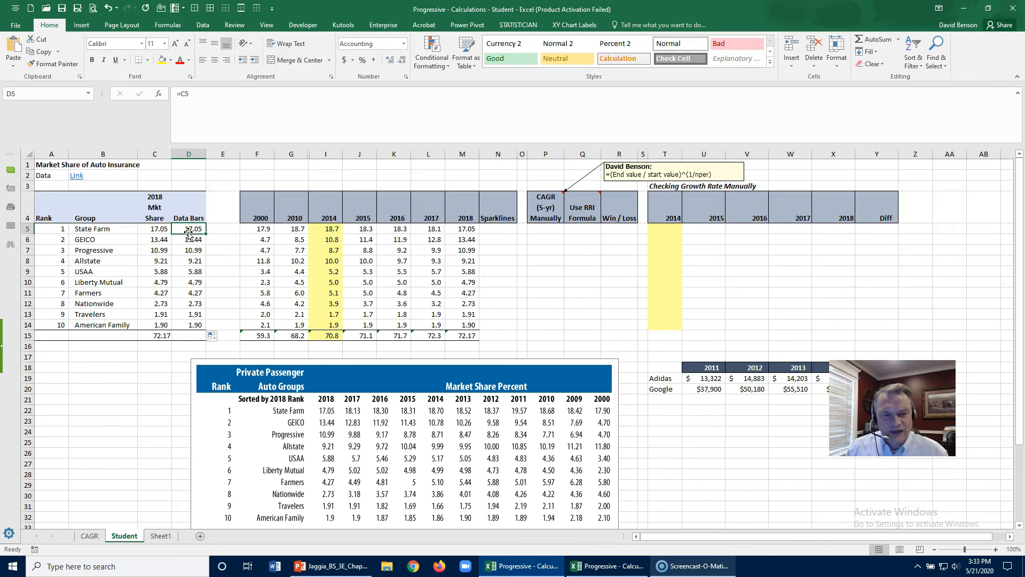
# Step: Apply conditional formatting data bars with a solid blue fill to D5:D14, set to show the bar only
pyautogui.click(188, 229)
pyautogui.moveTo(187, 229); pyautogui.dragTo(191, 321)
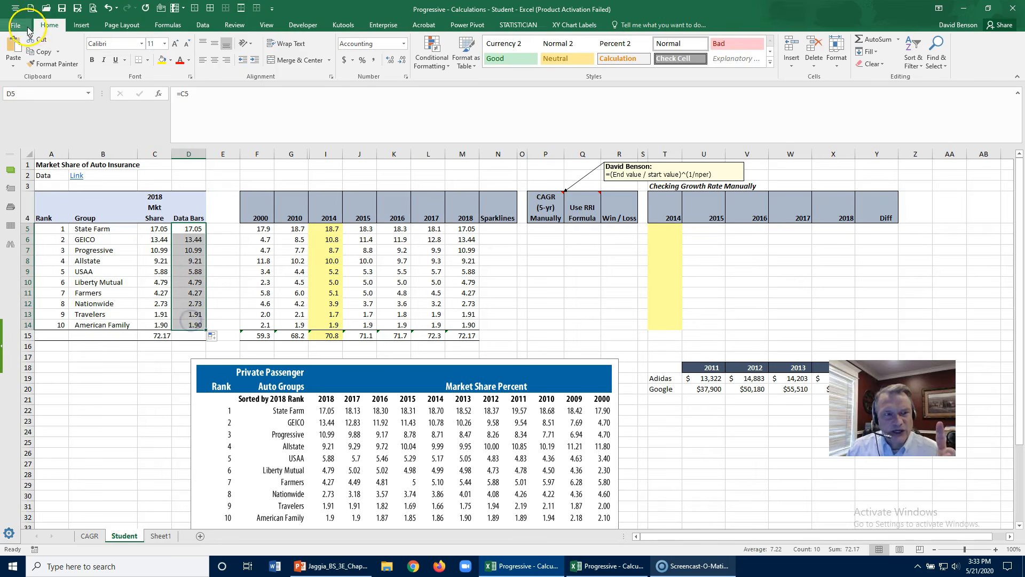
pyautogui.click(432, 57)
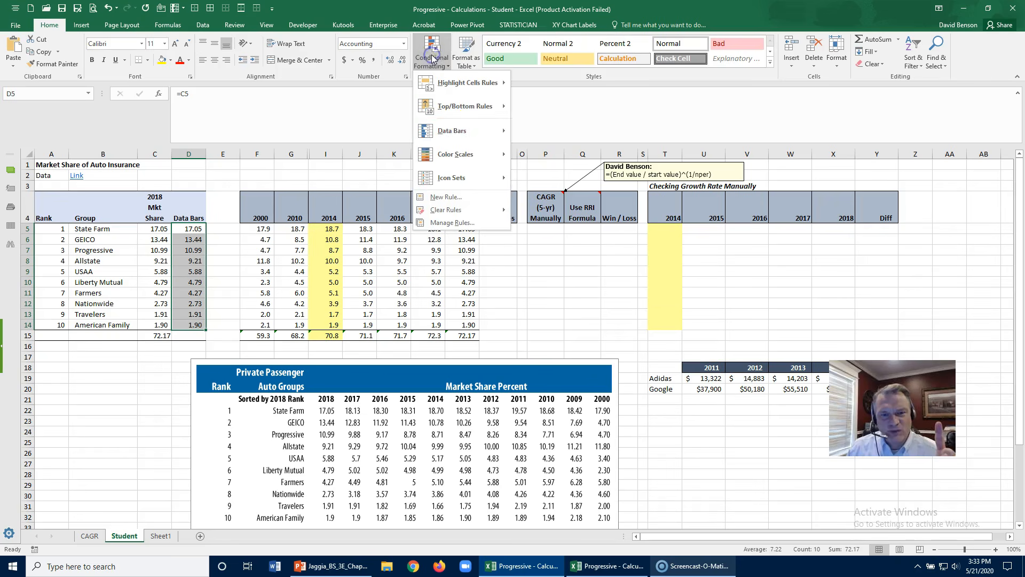
pyautogui.moveTo(472, 130)
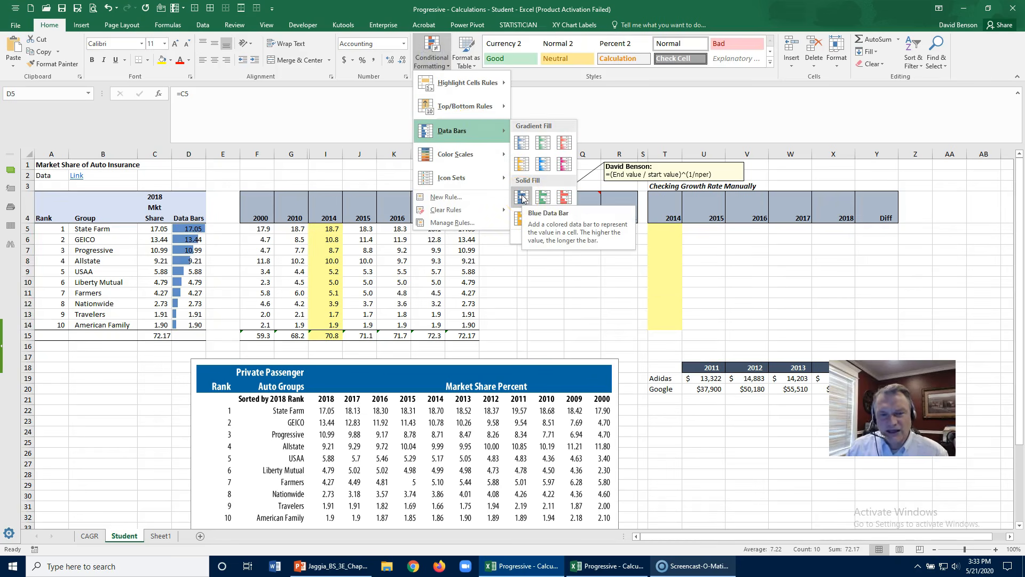
pyautogui.click(487, 137)
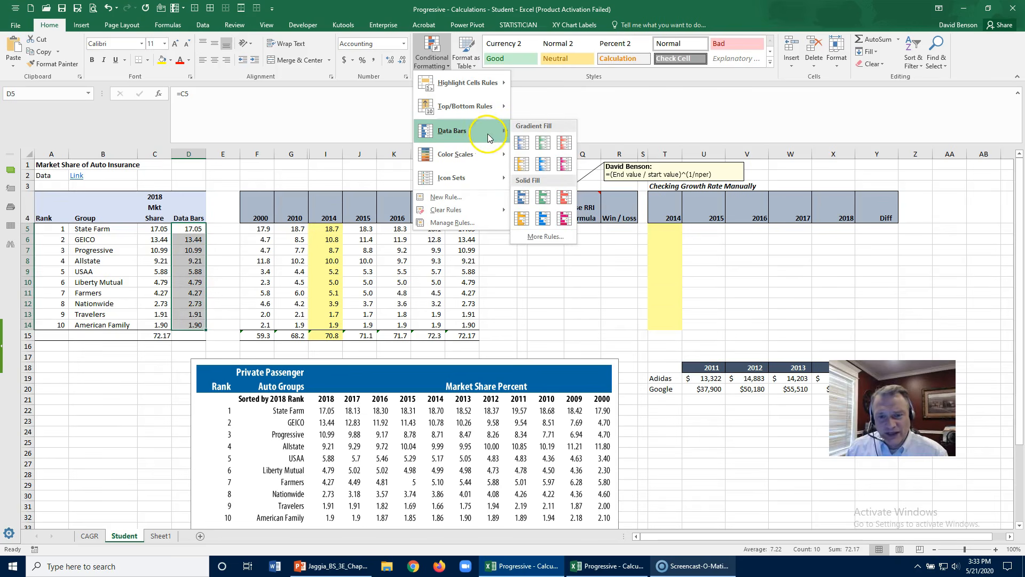
pyautogui.click(544, 236)
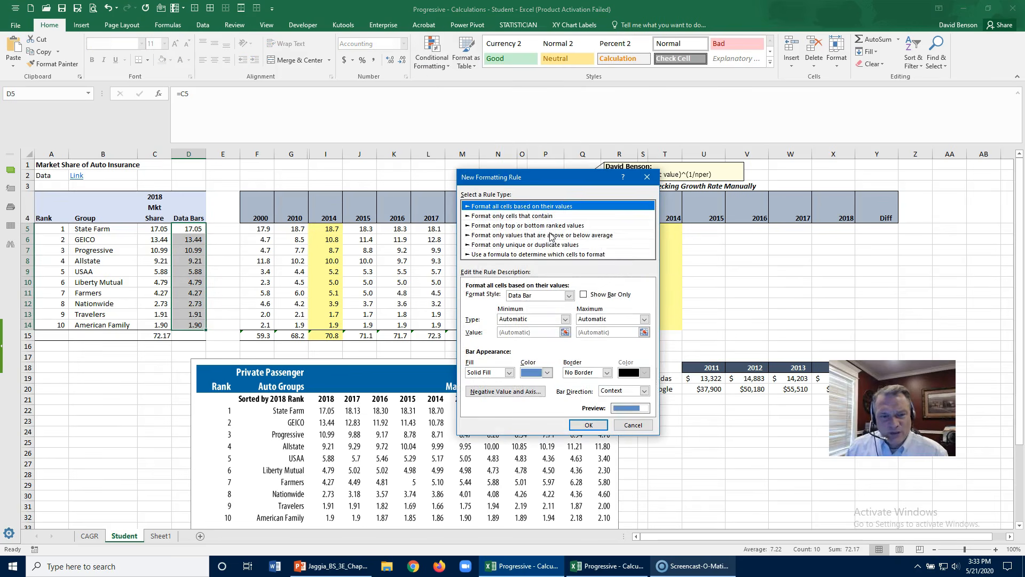
pyautogui.click(596, 294)
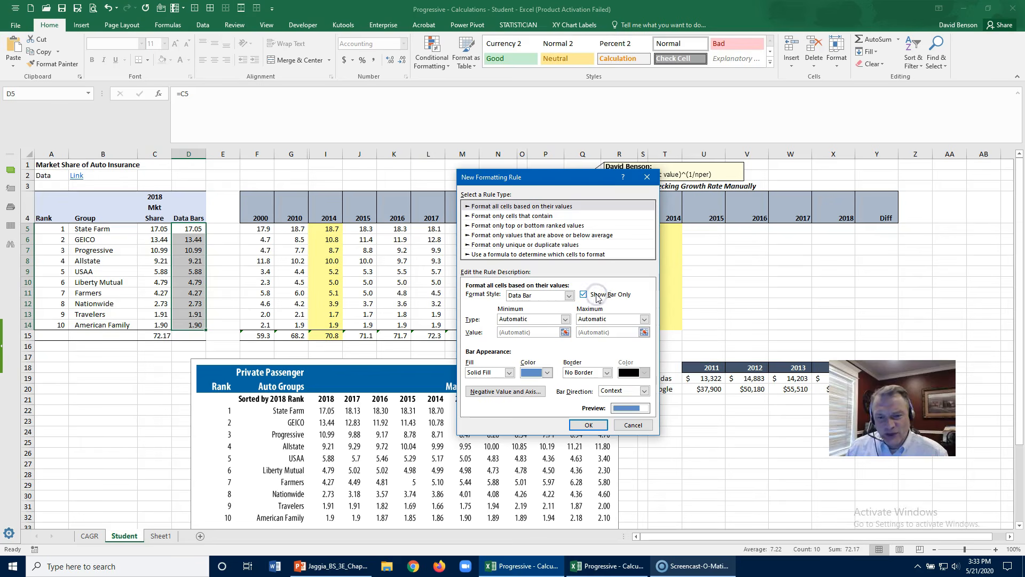
pyautogui.click(589, 425)
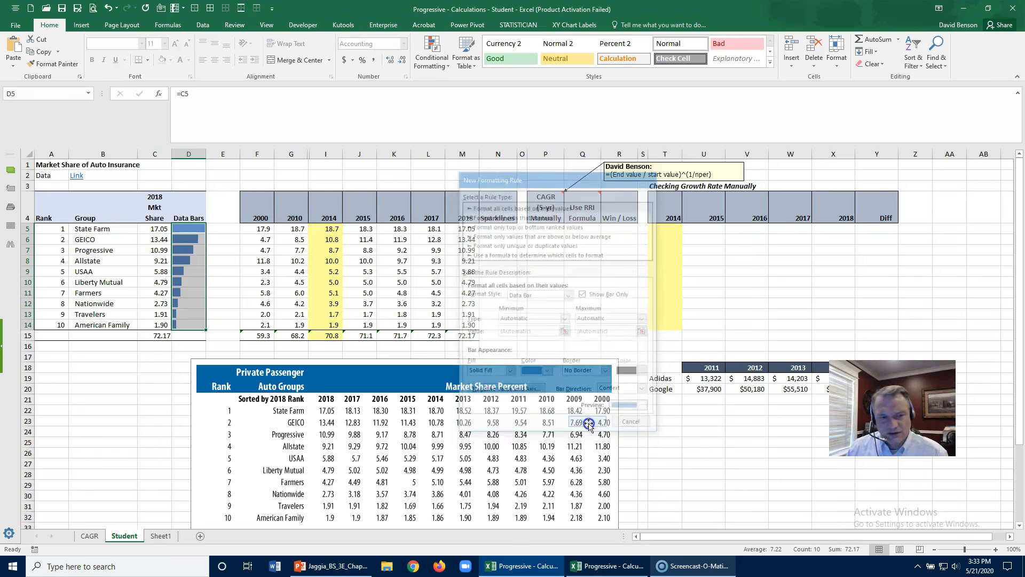
# Step: Try a 2018 market share of 65 for Progressive in C7 to test the data bars, and undo the entry
pyautogui.click(151, 268)
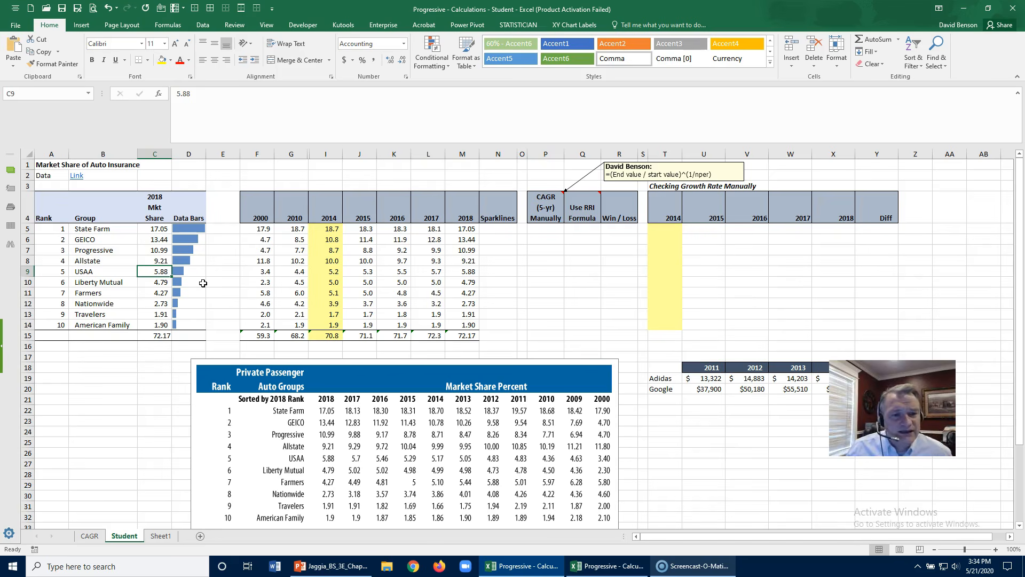
pyautogui.click(155, 228)
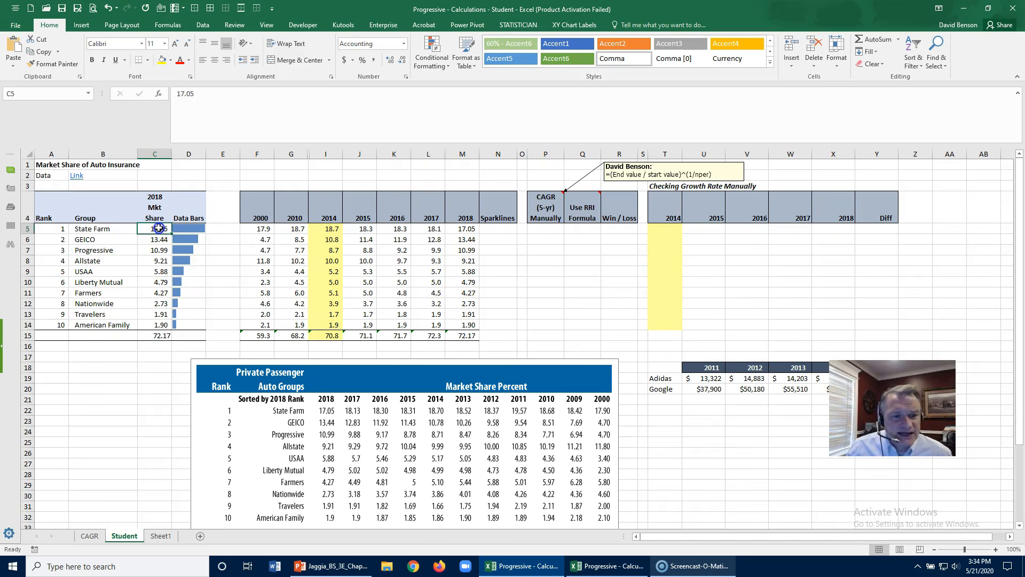
pyautogui.click(150, 253)
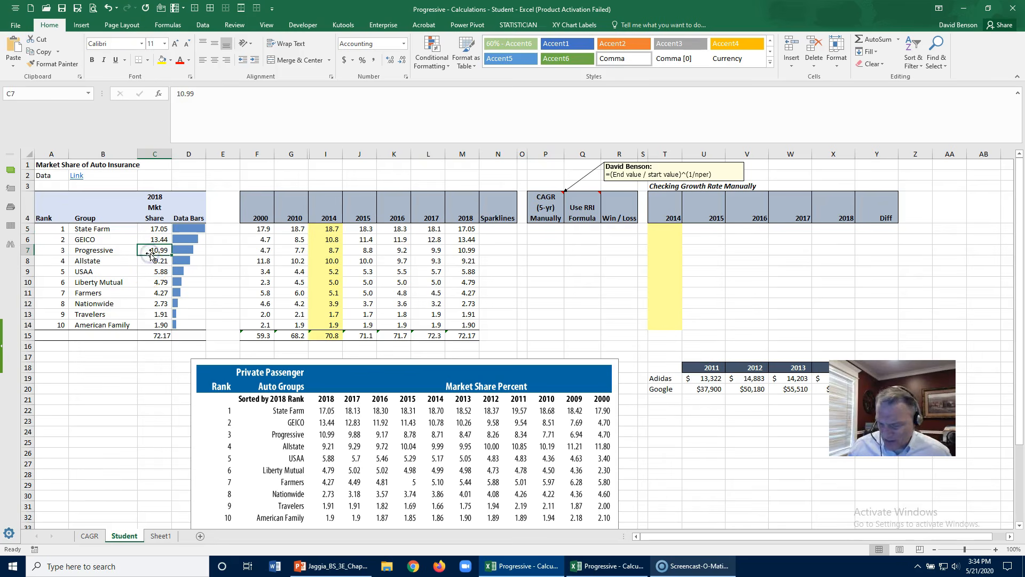
pyautogui.write('55')
pyautogui.press('Return')
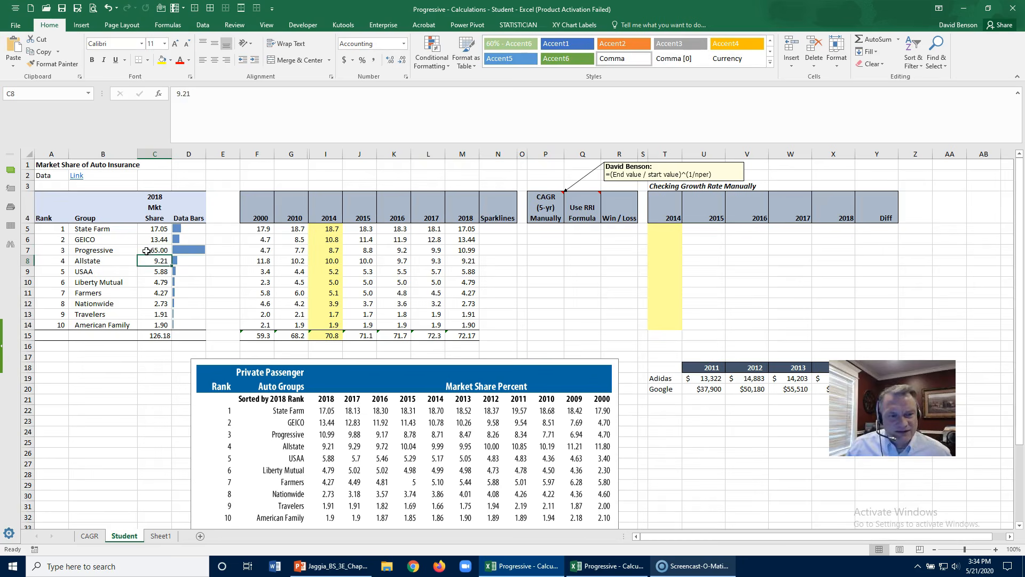
pyautogui.click(157, 251)
pyautogui.hotkey('ctrl', 'z')
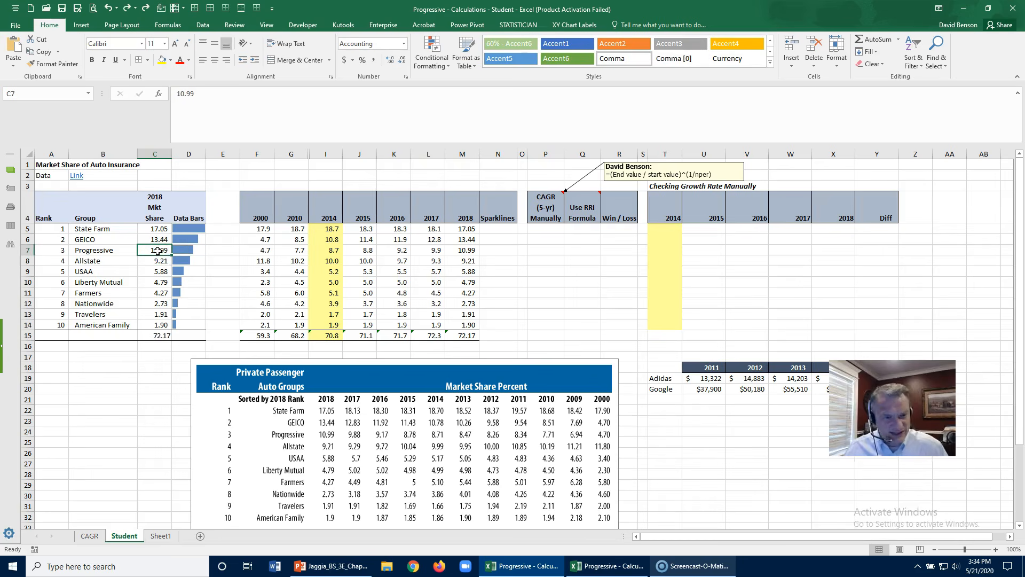
pyautogui.click(161, 247)
# Step: Try a 2018 market share of 50 for State Farm in C5 to test the data bars, and undo the entry
pyautogui.click(160, 229)
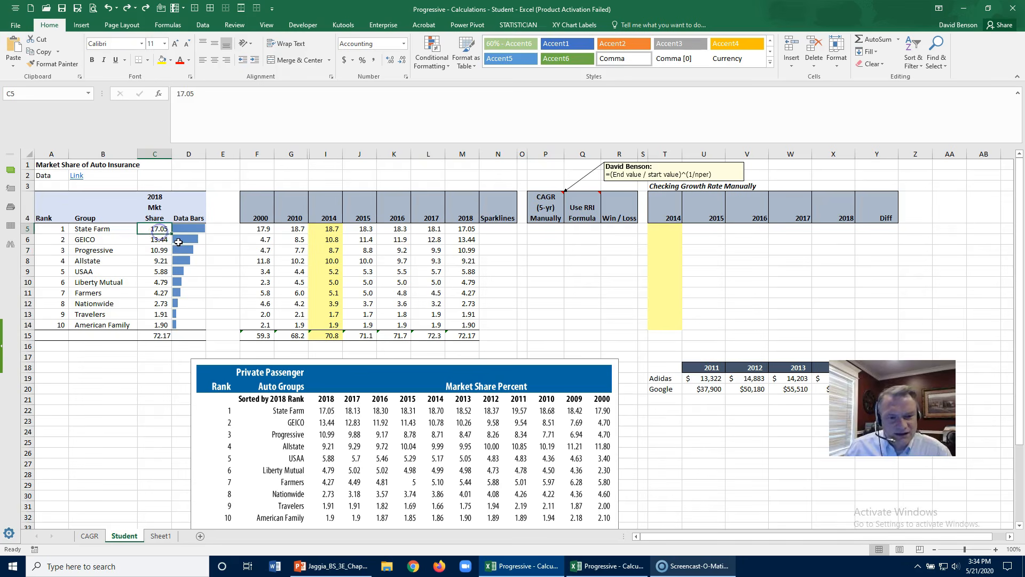
pyautogui.write('50')
pyautogui.press('Return')
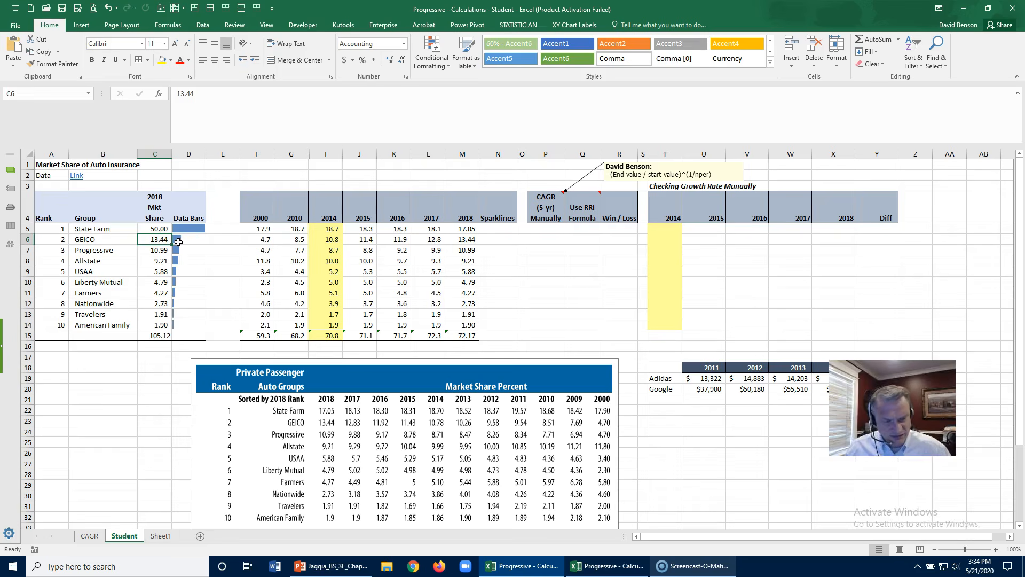
pyautogui.hotkey('ctrl', 'z')
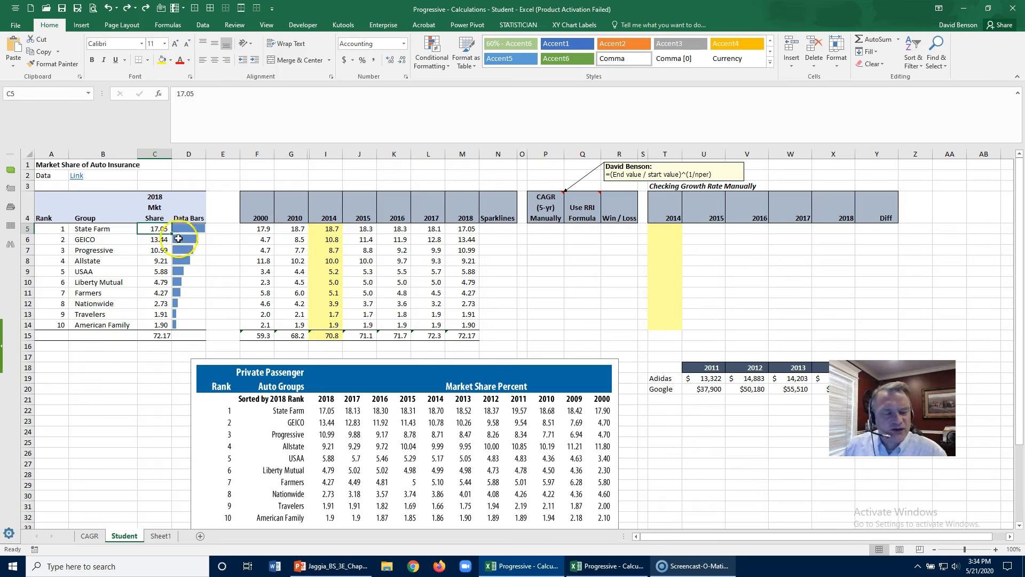
# Step: Review the linking formula in D5 and the available data bar styles without applying any
pyautogui.click(186, 231)
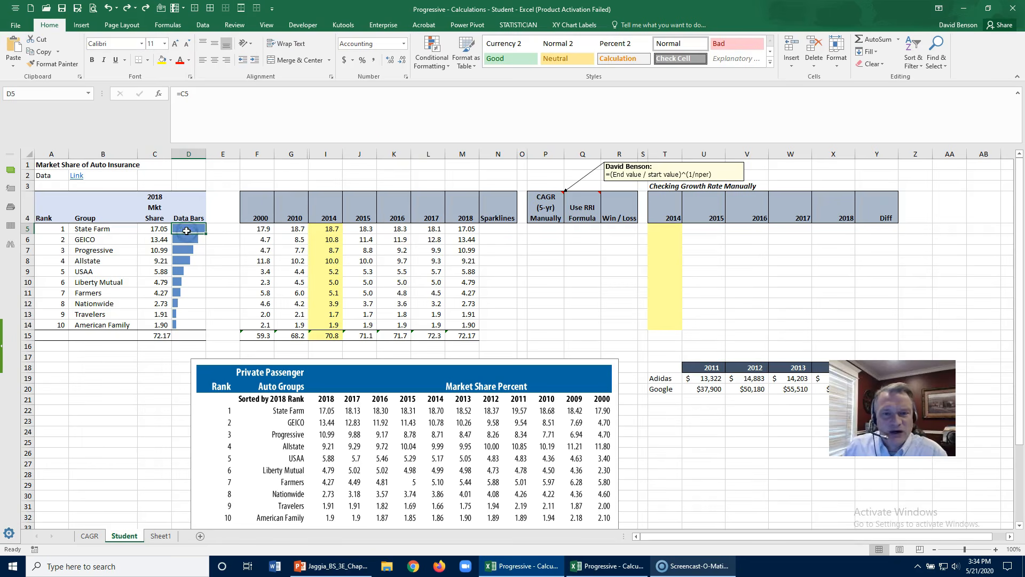
pyautogui.click(432, 53)
pyautogui.moveTo(458, 134)
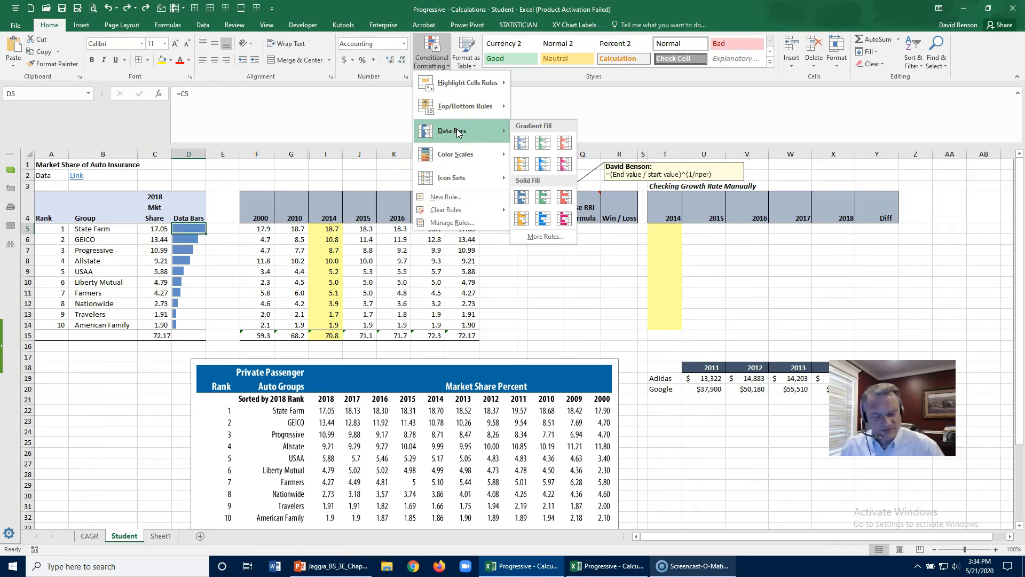
pyautogui.press('Escape')
pyautogui.press('Escape')
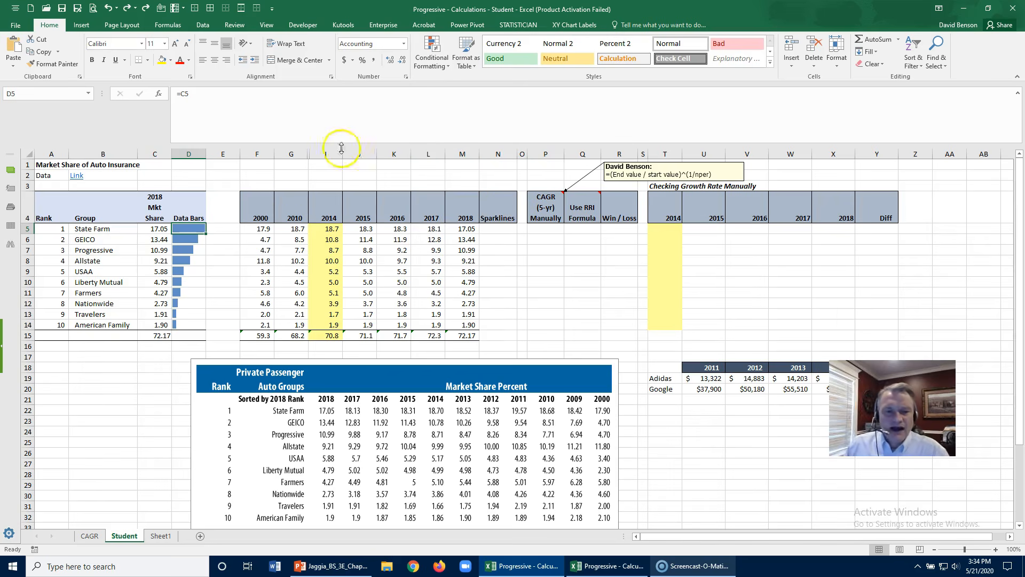
# Step: Review the yearly market share table and compare the M15 total with the Total Share Top 10 row in the source picture
pyautogui.click(266, 202)
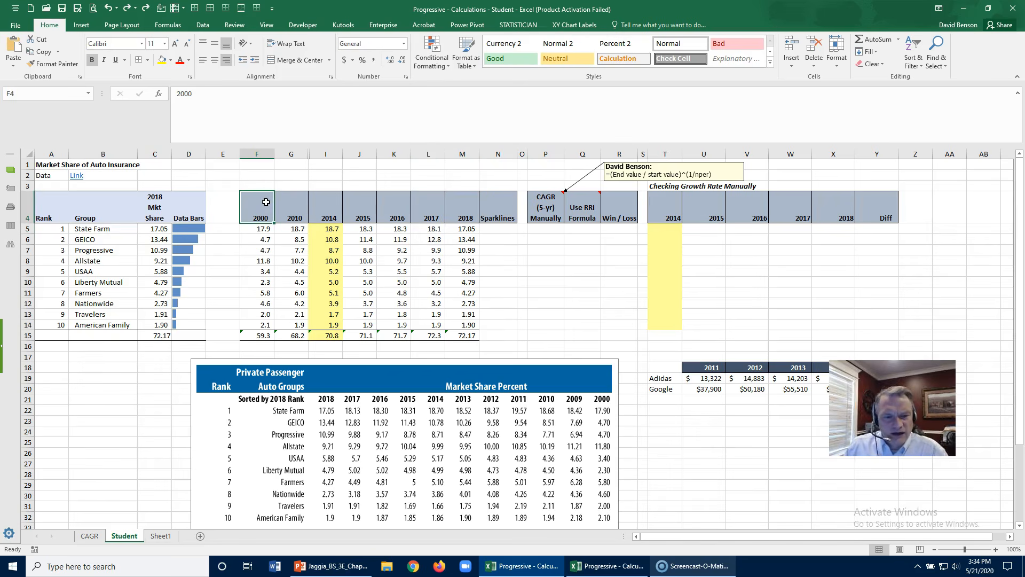
pyautogui.click(459, 337)
pyautogui.scroll(-2, 202, 328)
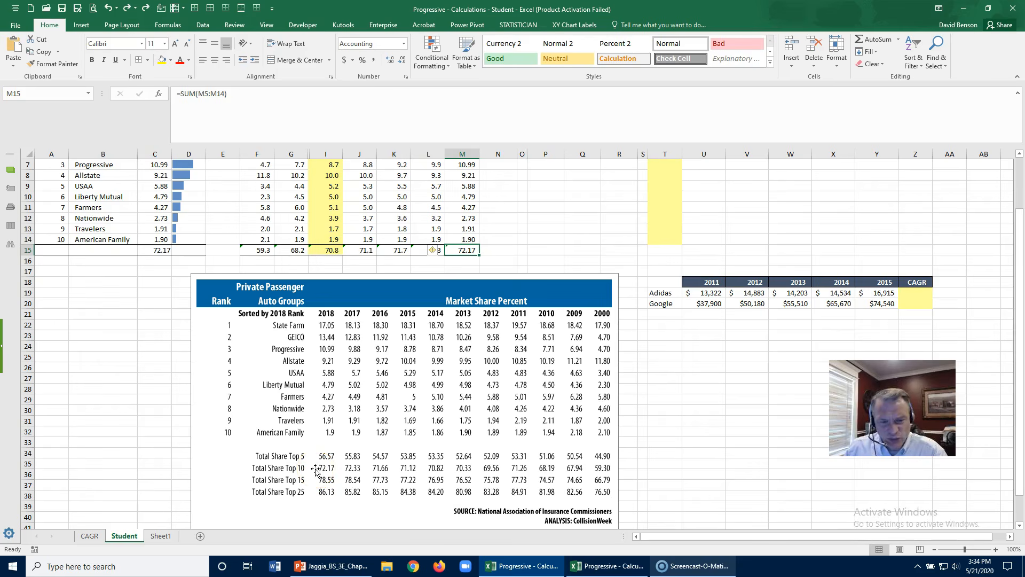
pyautogui.scroll(2, 321, 374)
pyautogui.moveTo(432, 250); pyautogui.dragTo(431, 240)
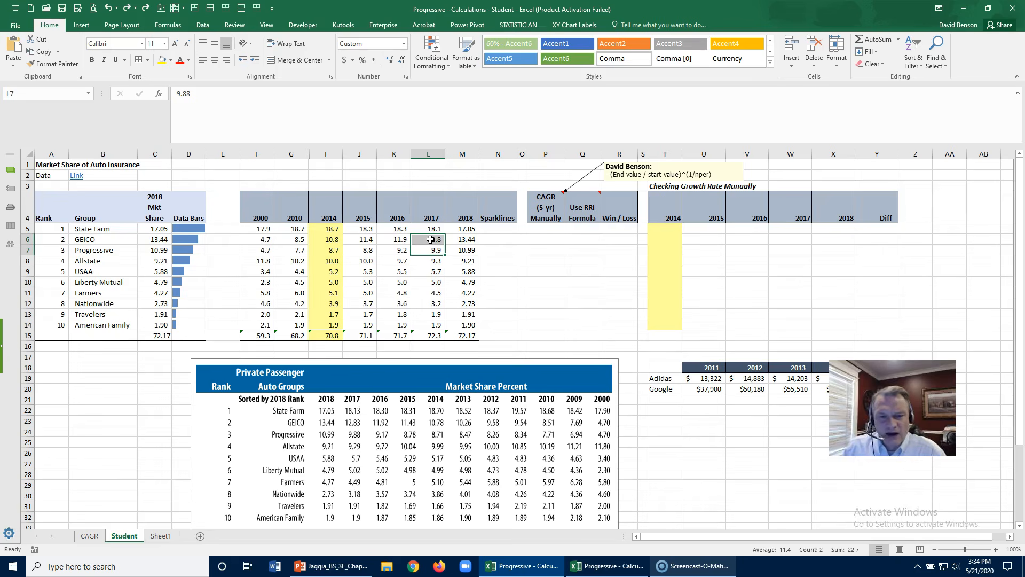
# Step: Check the 2000 total formula in F15 and its error options, and review GEICO's and Progressive's market shares across the years
pyautogui.click(249, 335)
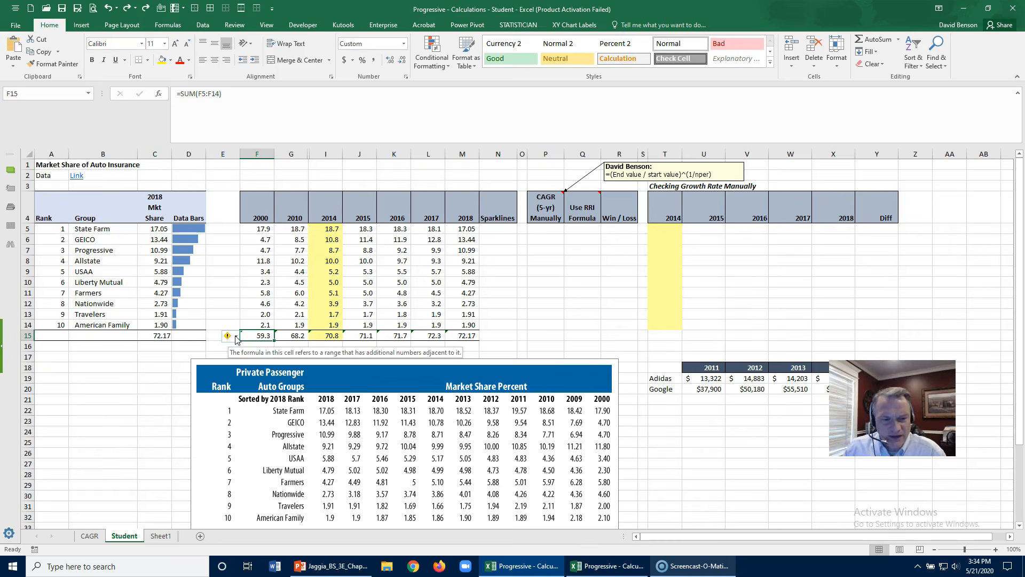
pyautogui.click(236, 338)
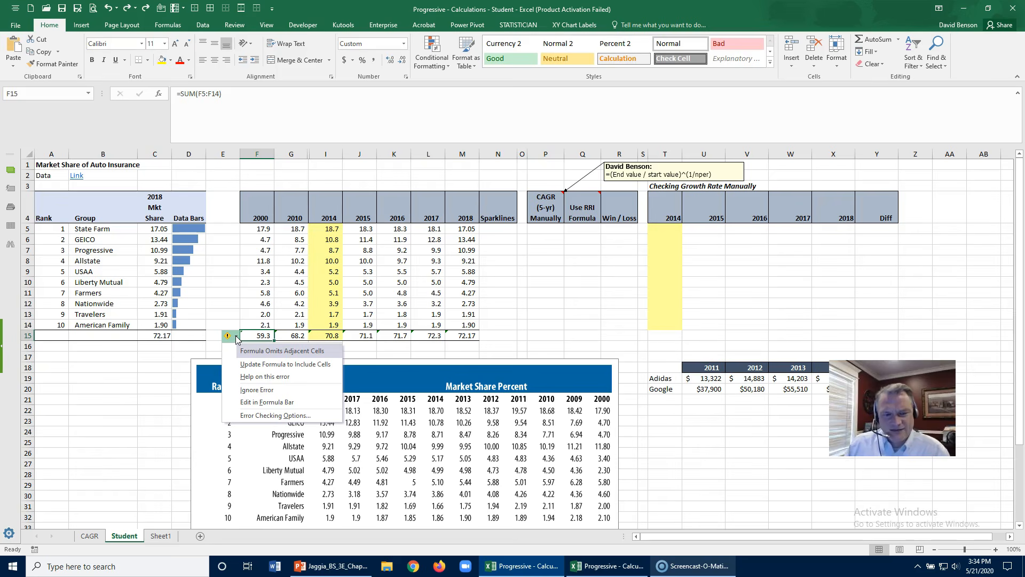
pyautogui.click(236, 338)
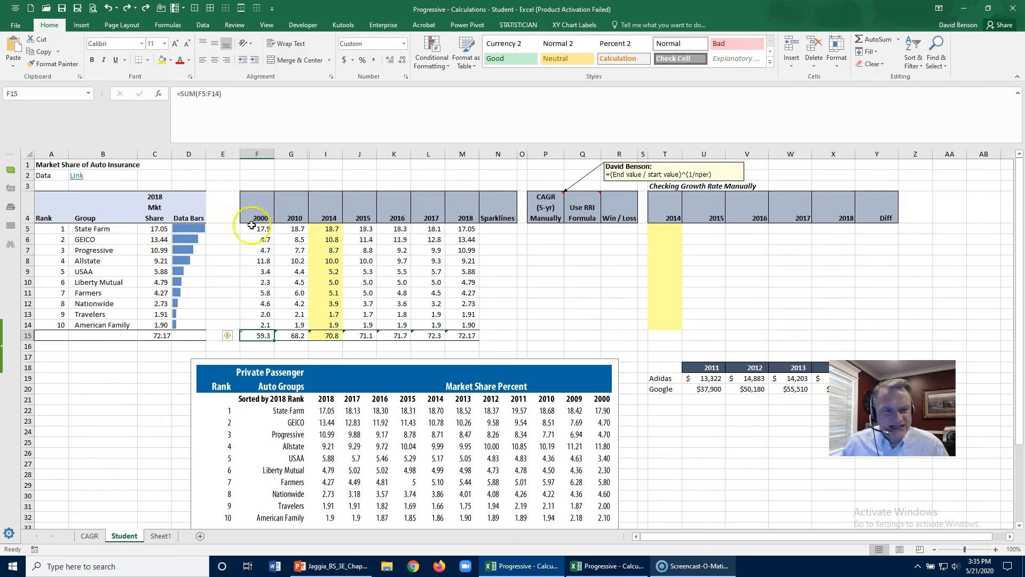
pyautogui.click(254, 206)
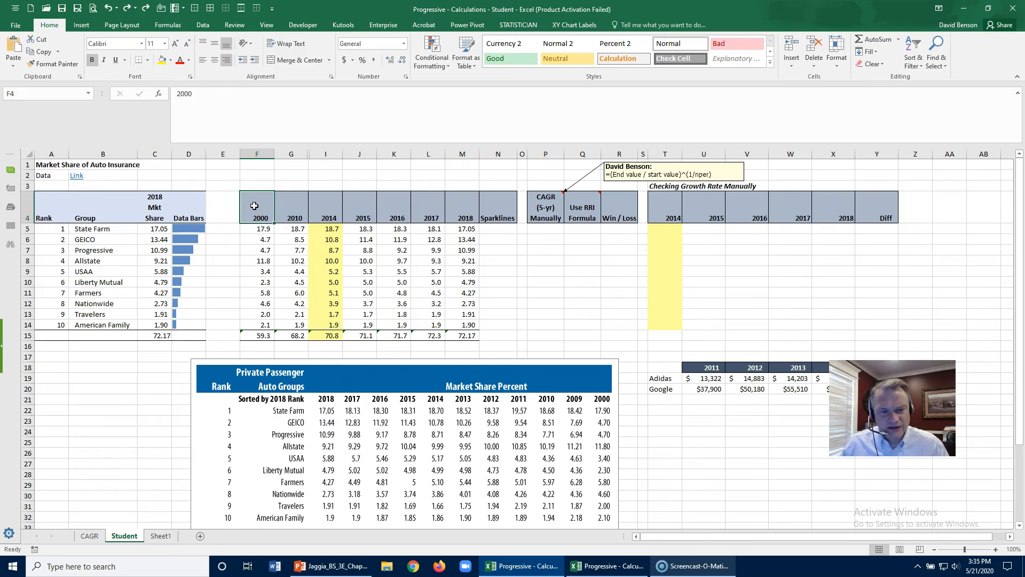
pyautogui.click(254, 228)
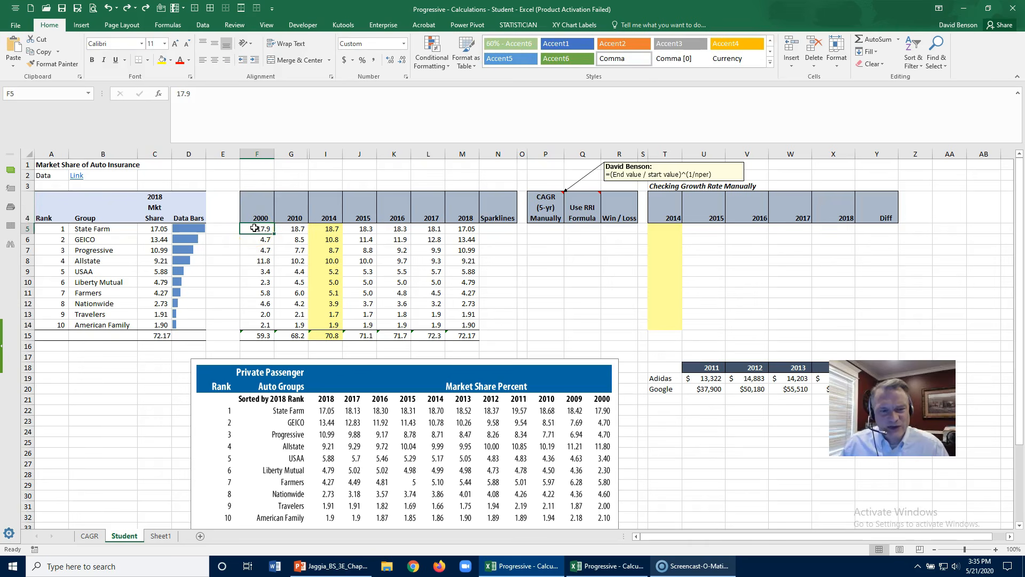
pyautogui.click(253, 211)
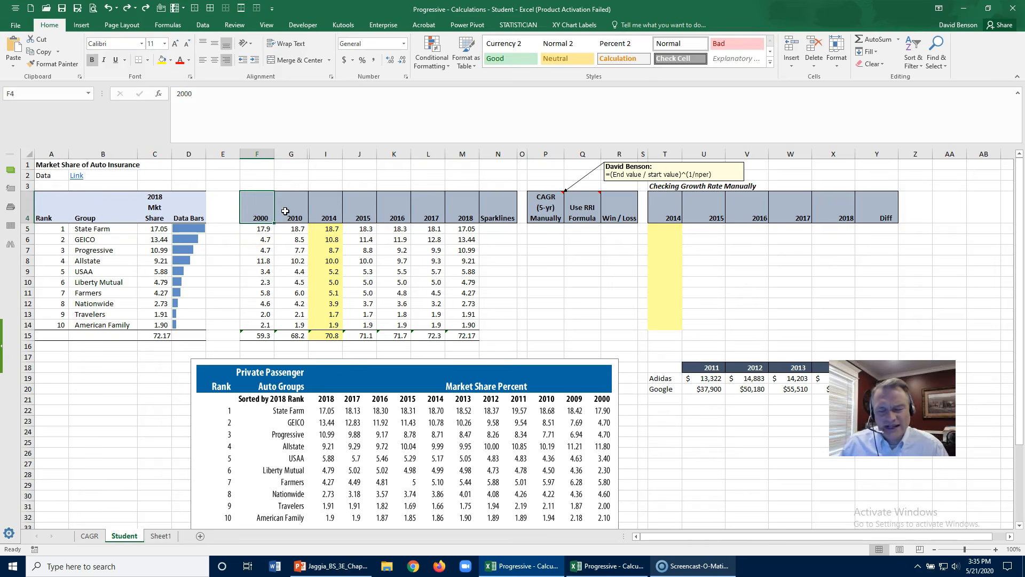
pyautogui.click(496, 232)
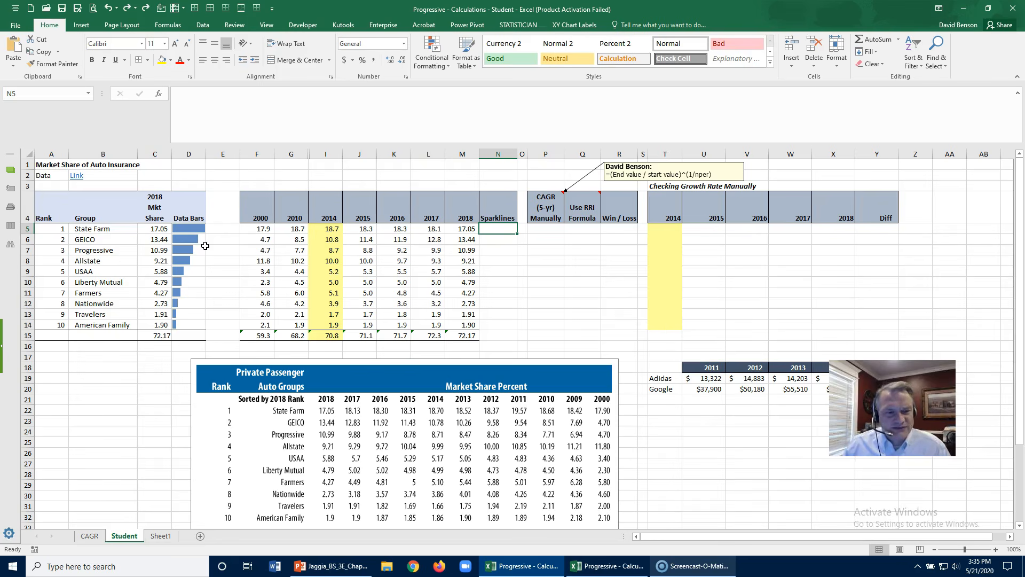
pyautogui.click(108, 249)
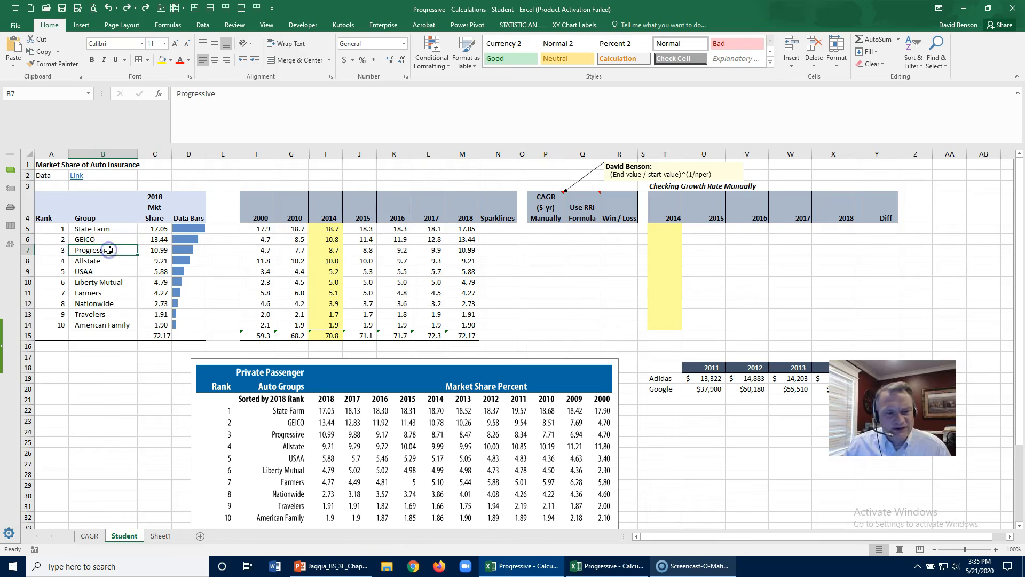
pyautogui.click(262, 239)
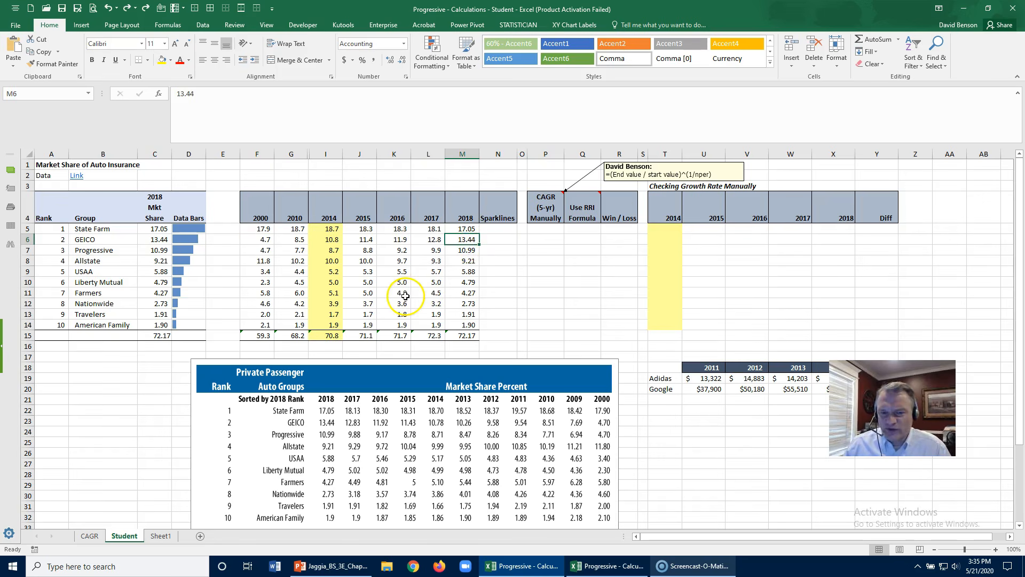
pyautogui.click(461, 251)
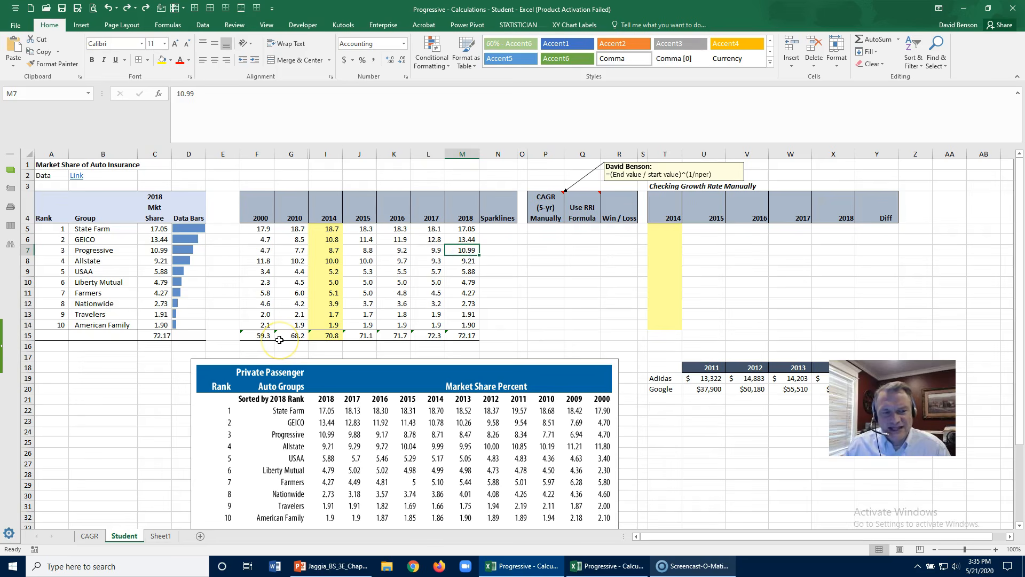
pyautogui.click(118, 238)
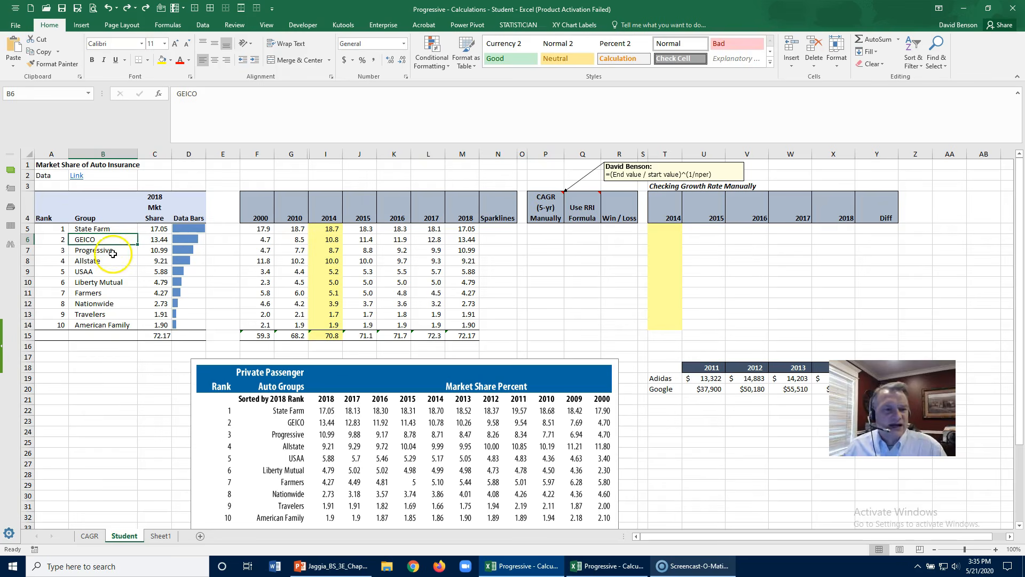
pyautogui.click(113, 253)
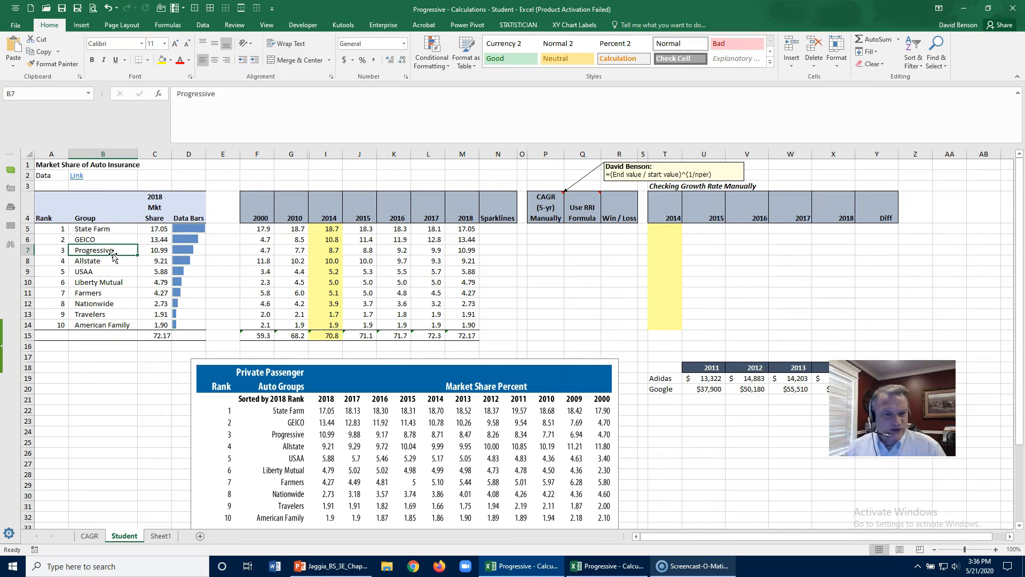
# Step: Insert a line sparkline in N5 for State Farm, using F5:M5 as the data range
pyautogui.click(507, 228)
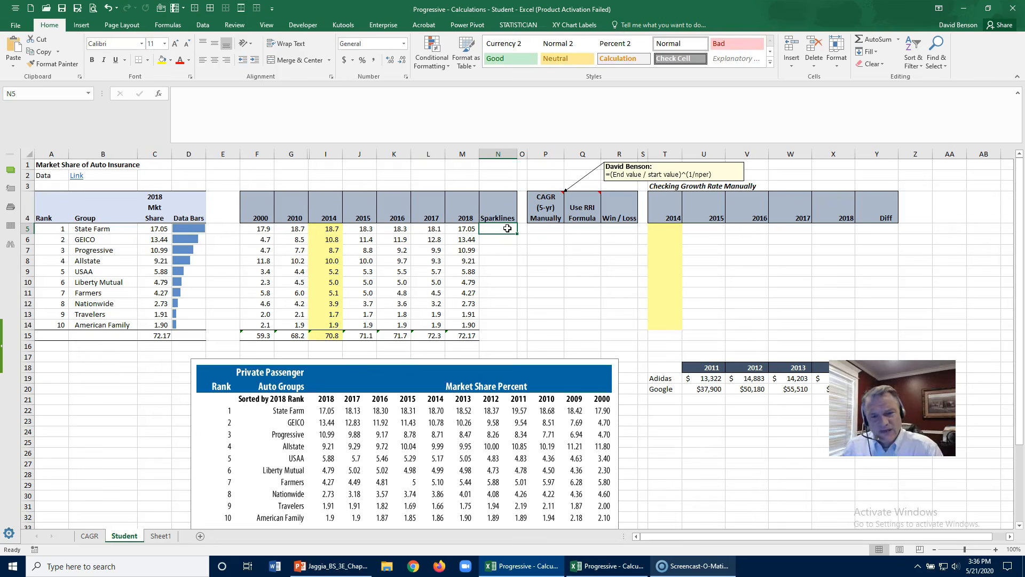
pyautogui.moveTo(507, 228); pyautogui.dragTo(503, 323)
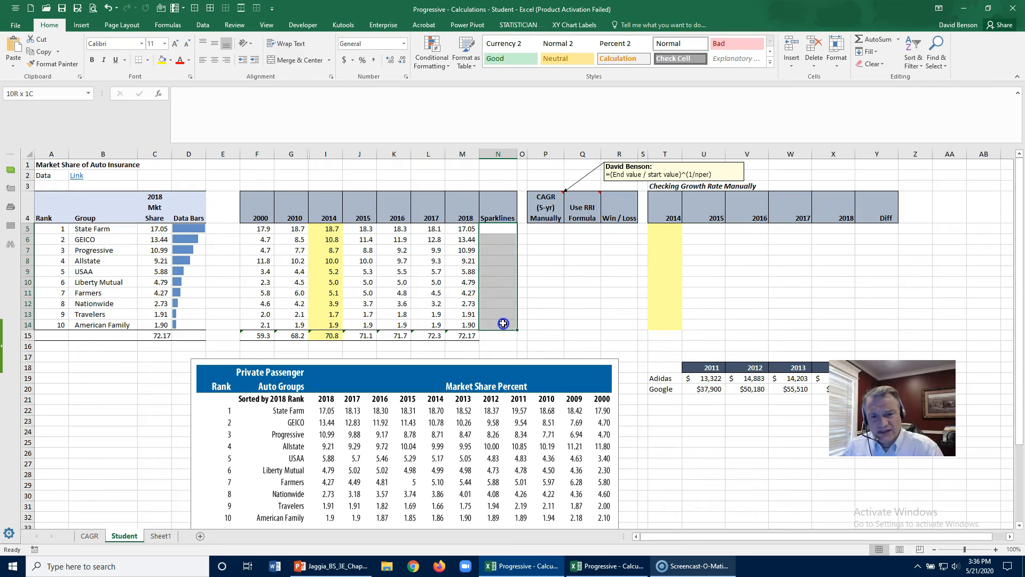
pyautogui.click(500, 228)
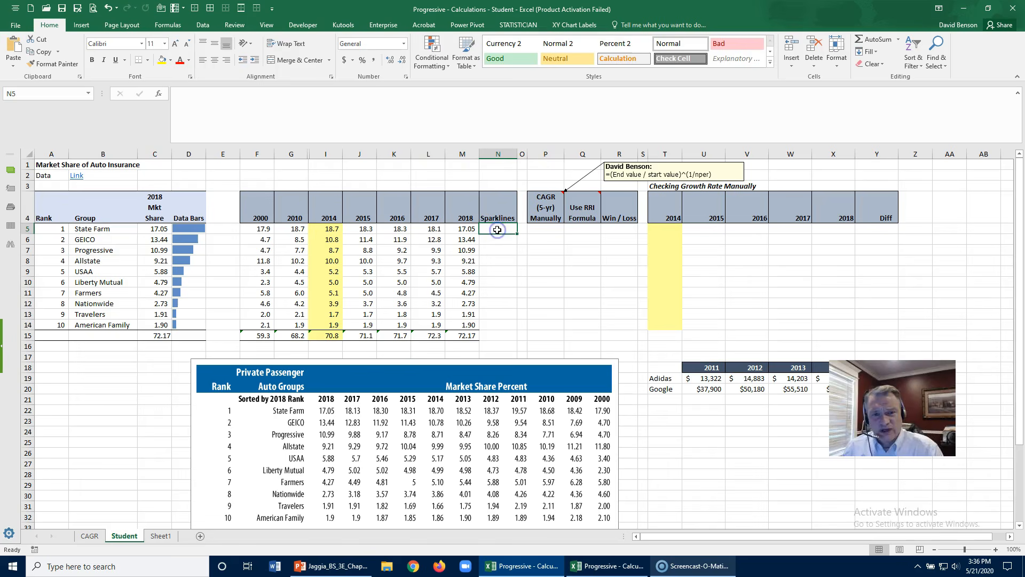
pyautogui.click(83, 26)
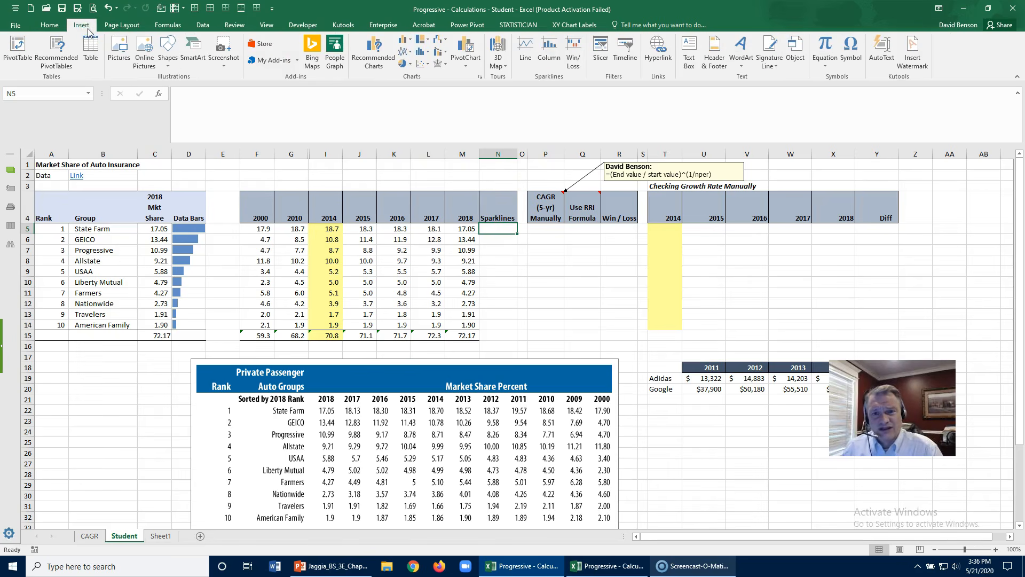
pyautogui.click(524, 58)
pyautogui.click(524, 56)
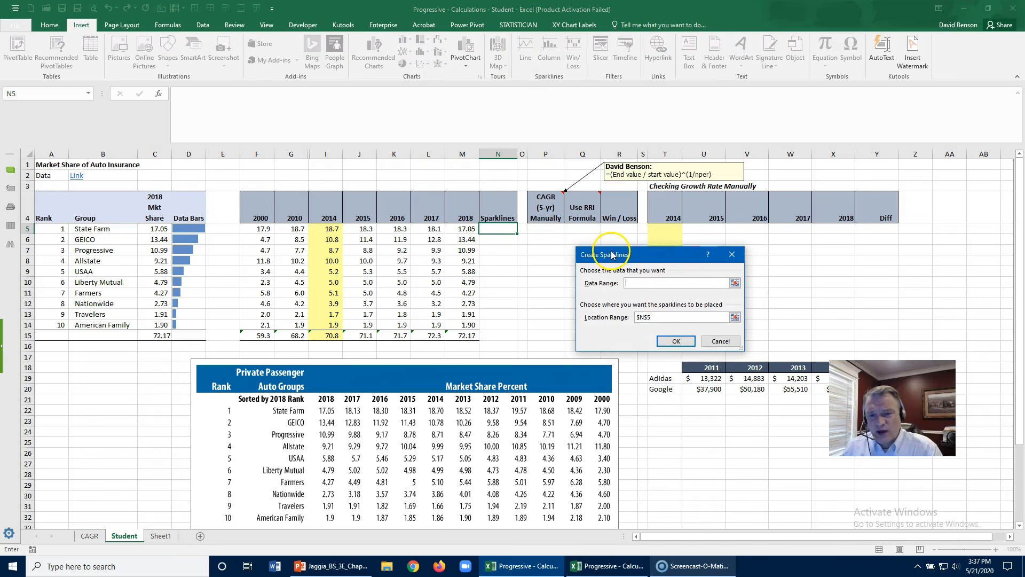
pyautogui.moveTo(664, 256); pyautogui.dragTo(537, 295)
pyautogui.click(608, 322)
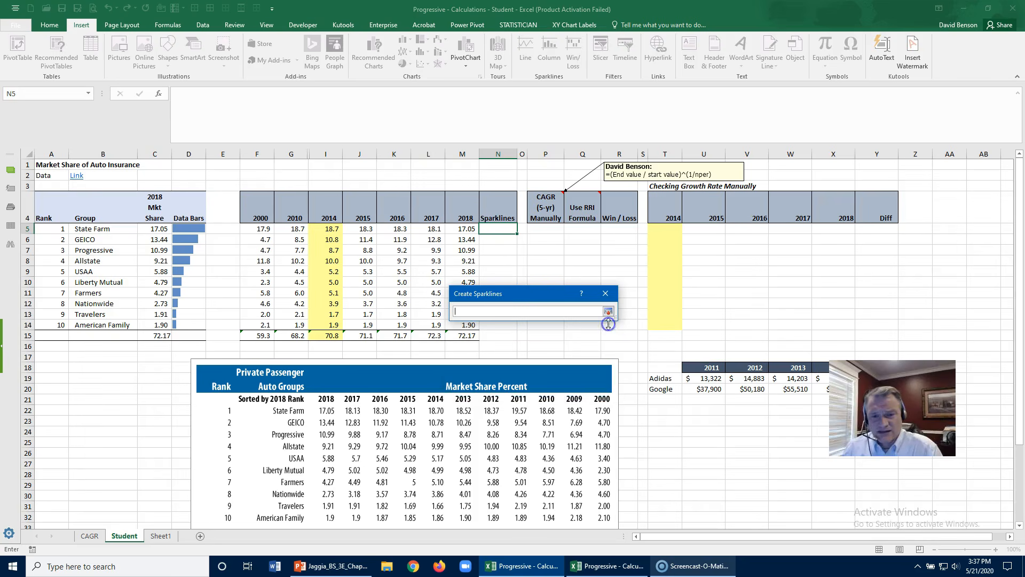
pyautogui.moveTo(262, 228); pyautogui.dragTo(455, 232)
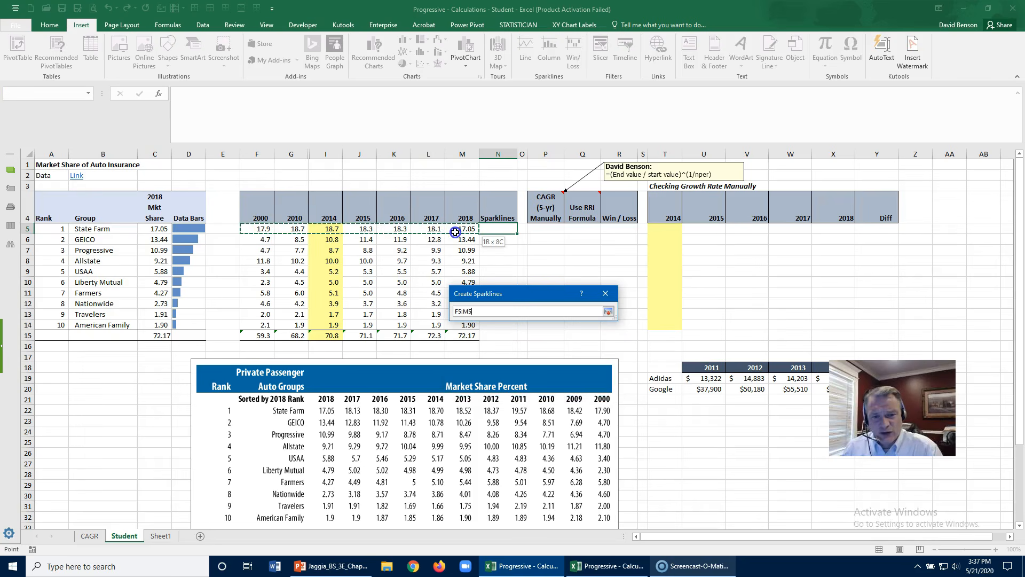
pyautogui.click(608, 311)
pyautogui.click(552, 355)
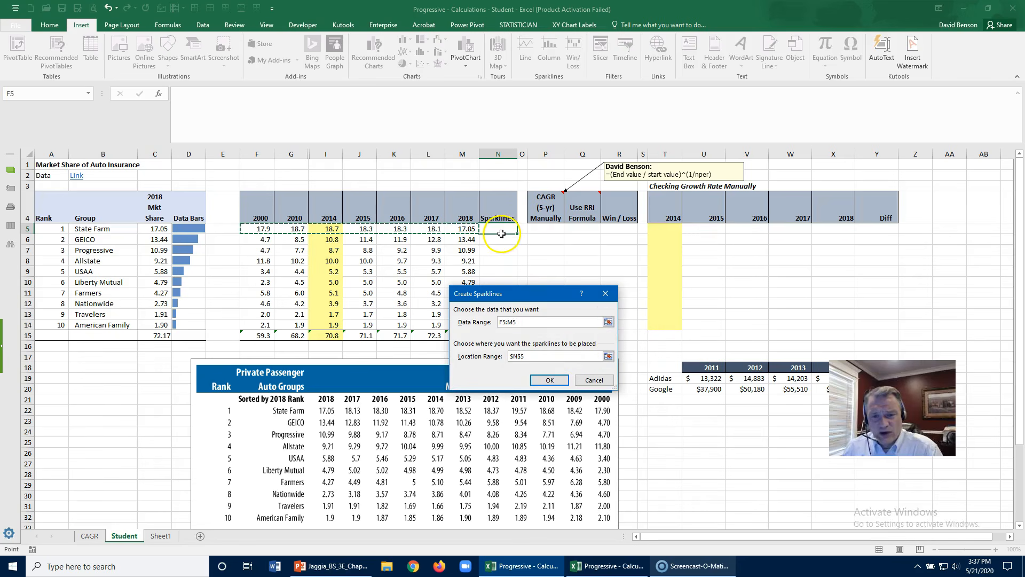
pyautogui.click(550, 380)
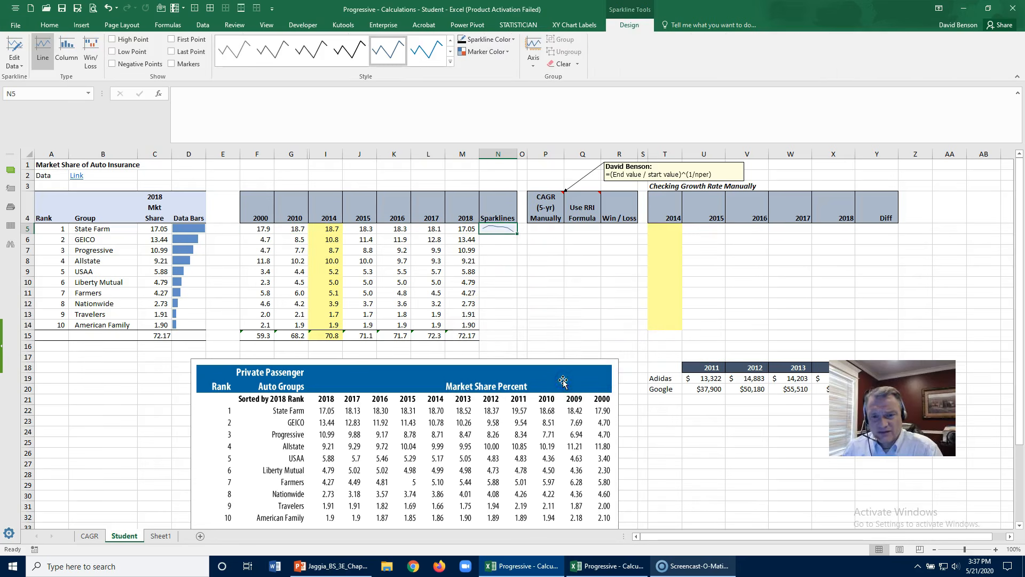
# Step: Fill the sparkline from N5 down to N14 and set the sparkline color to dark red
pyautogui.moveTo(517, 234); pyautogui.dragTo(511, 324)
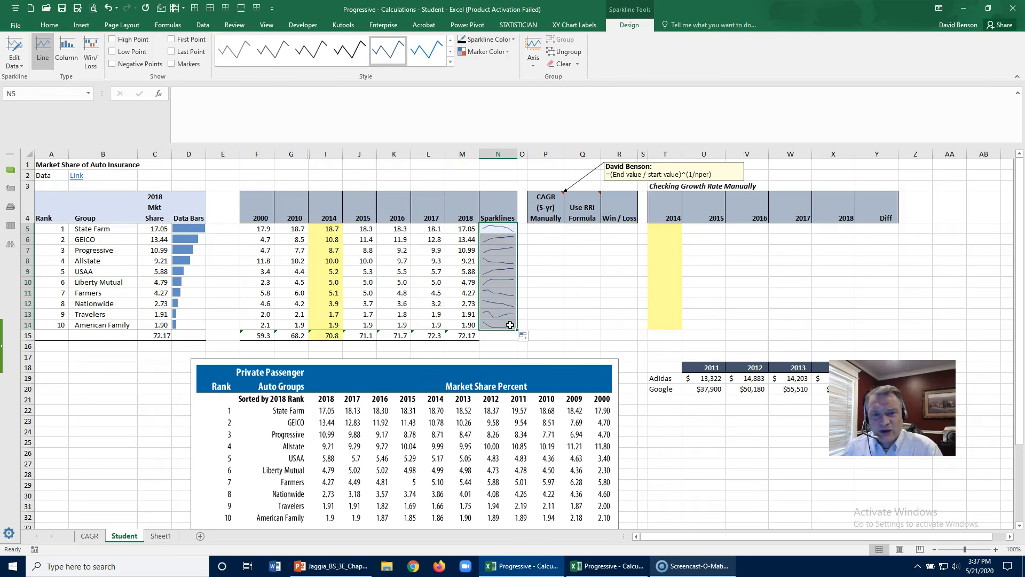
pyautogui.click(507, 52)
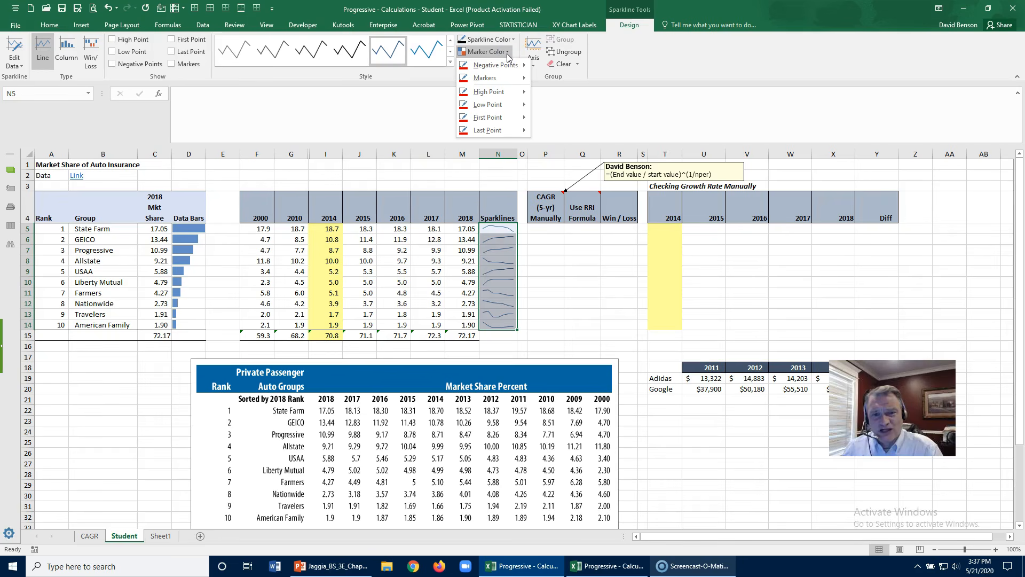
pyautogui.click(510, 38)
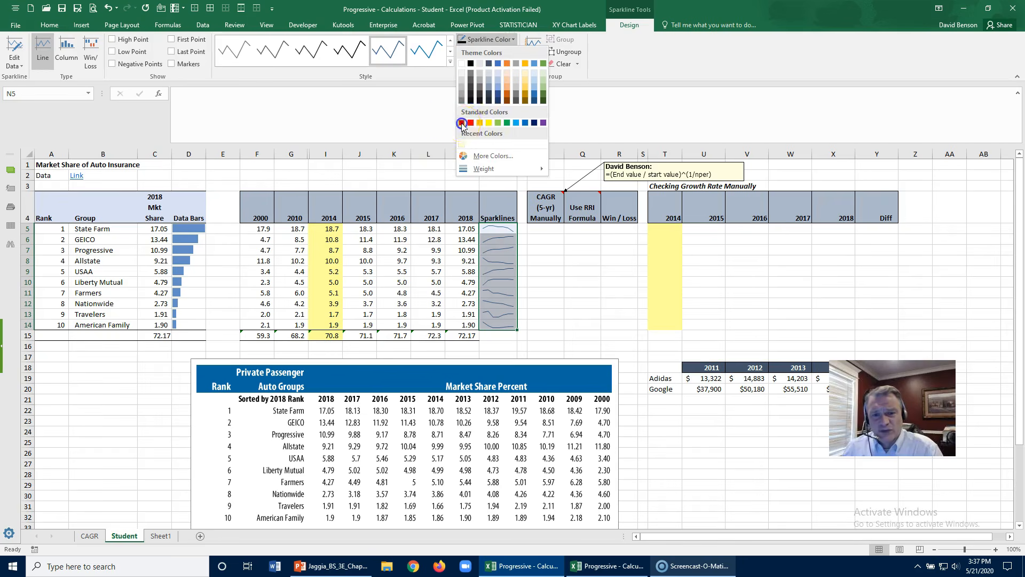
pyautogui.click(462, 123)
pyautogui.click(493, 232)
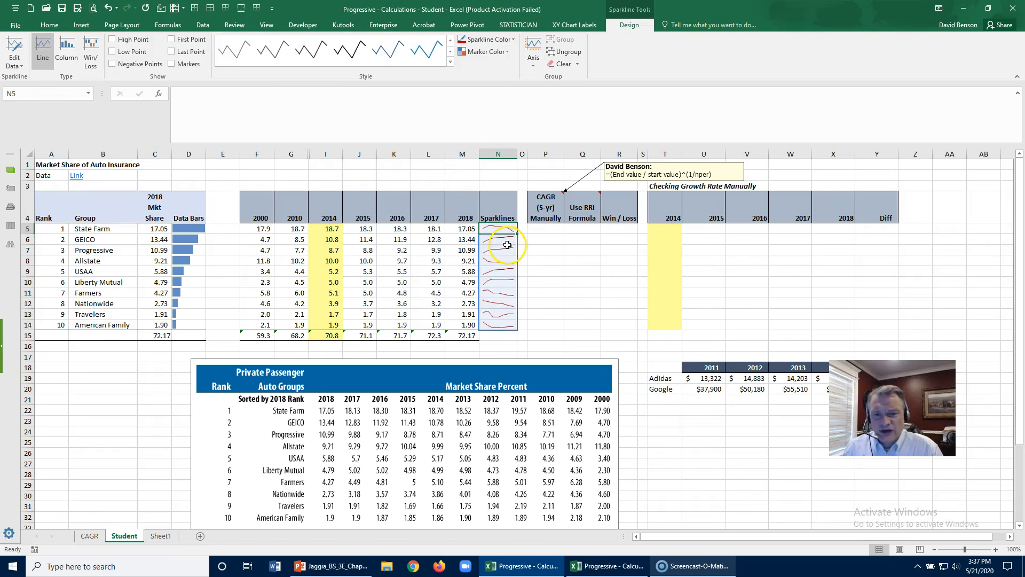
pyautogui.click(507, 243)
pyautogui.click(502, 251)
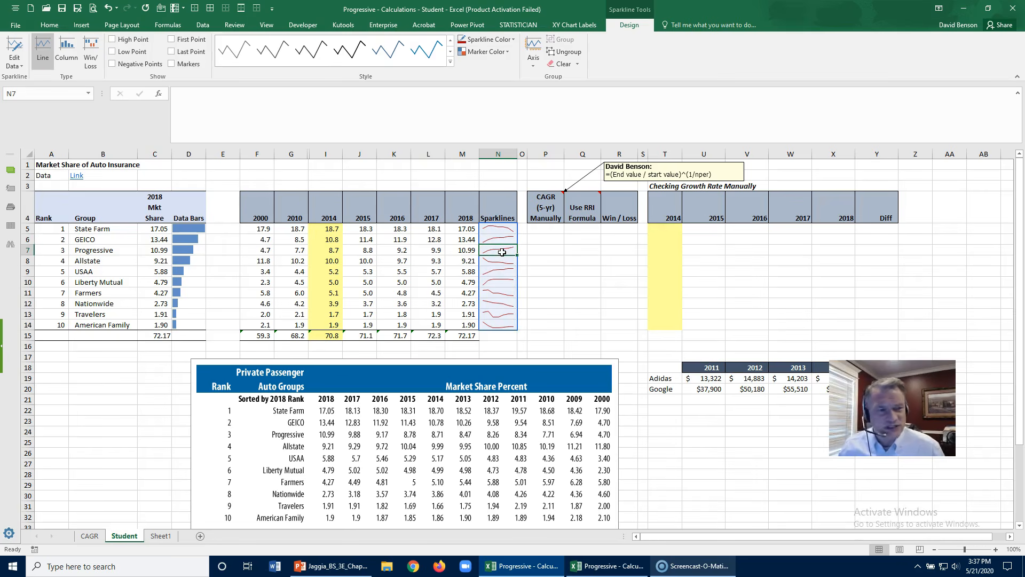
# Step: Clear the entire sparkline group in the Sparklines column, and undo the clearing
pyautogui.click(49, 25)
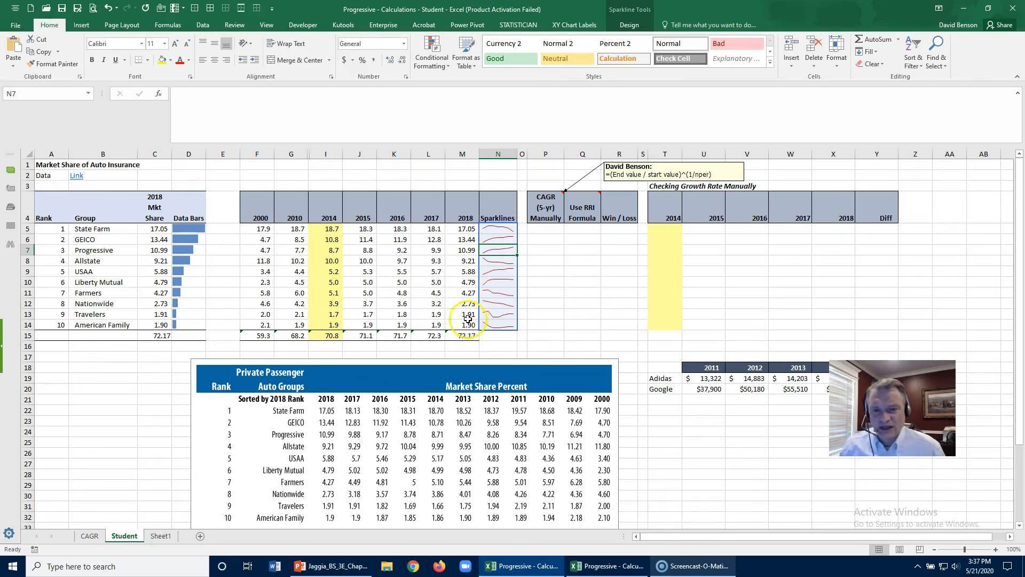
pyautogui.rightClick(492, 250)
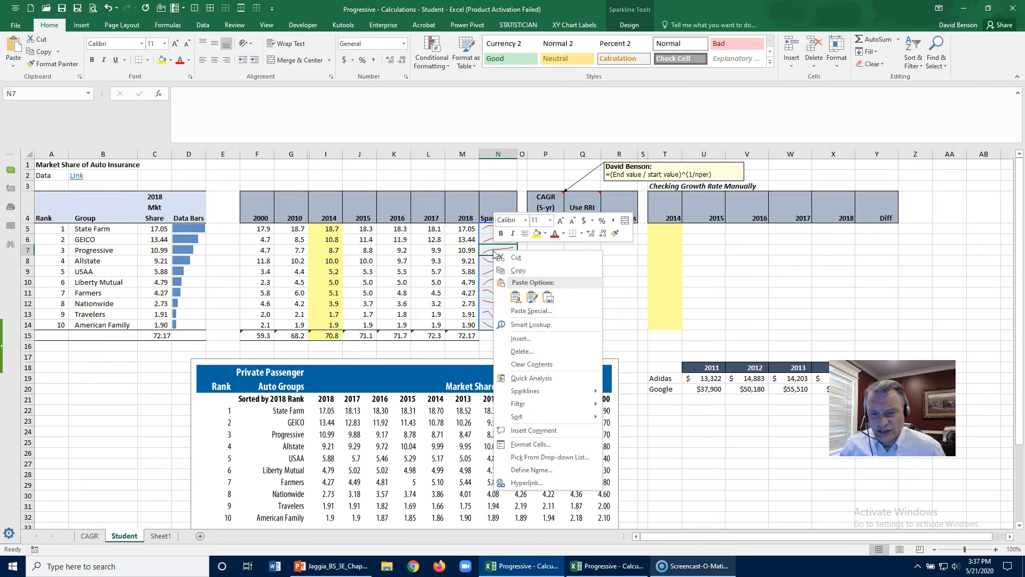
pyautogui.click(536, 392)
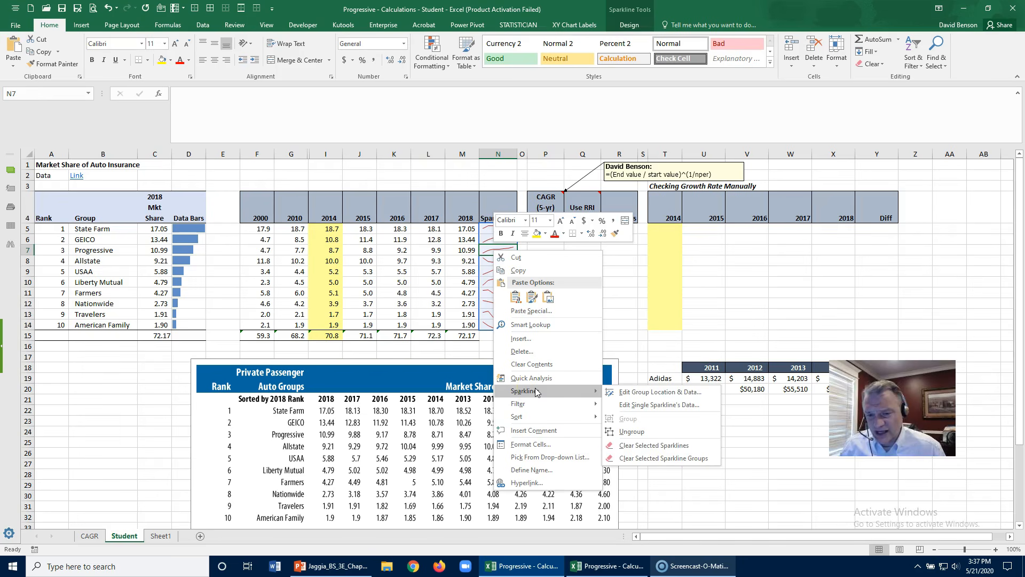
pyautogui.click(668, 459)
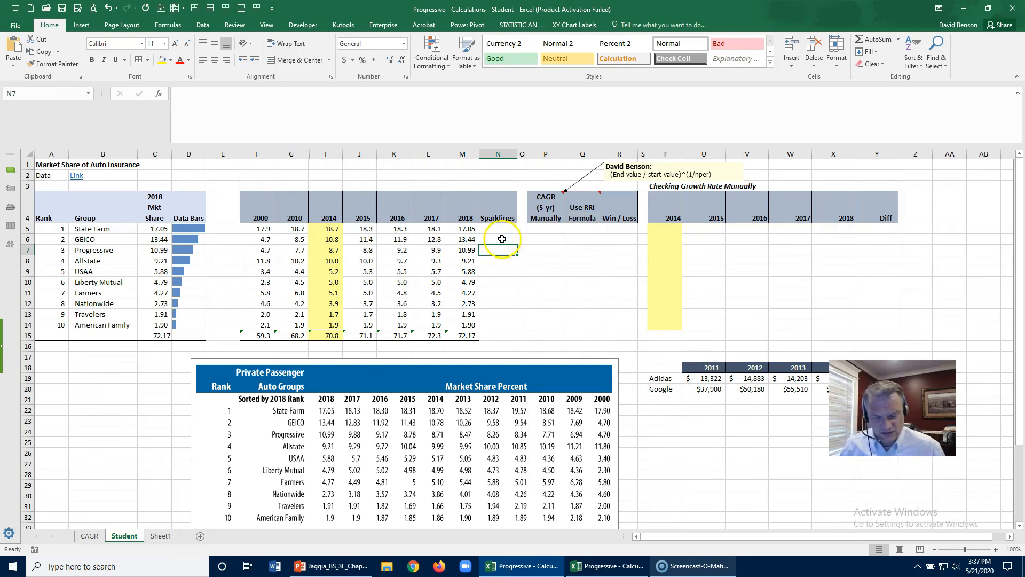
pyautogui.hotkey('ctrl', 'z')
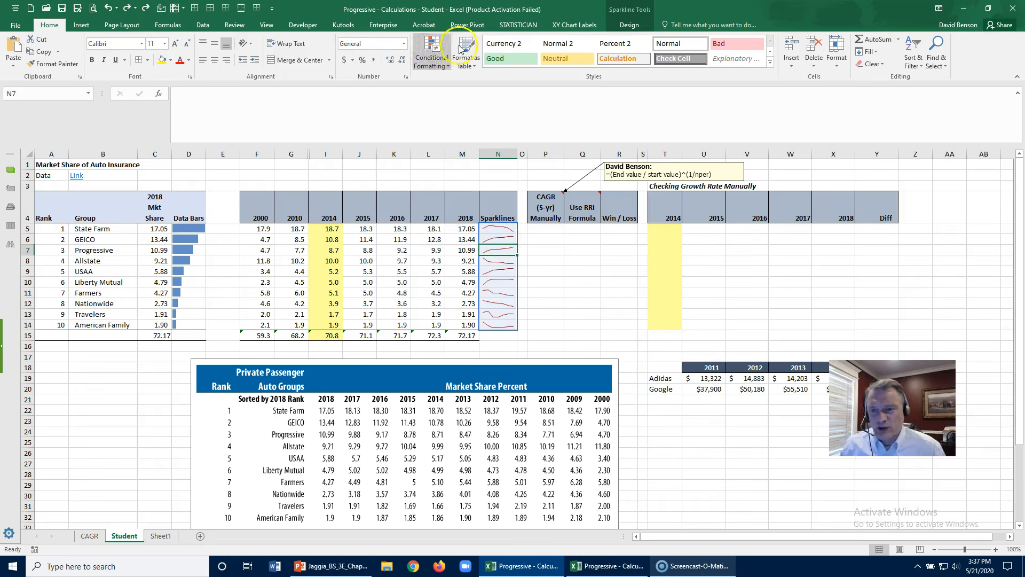
# Step: Clear the Progressive sparkline in N7 and all remaining sparklines in N5:N14
pyautogui.click(878, 65)
pyautogui.click(881, 77)
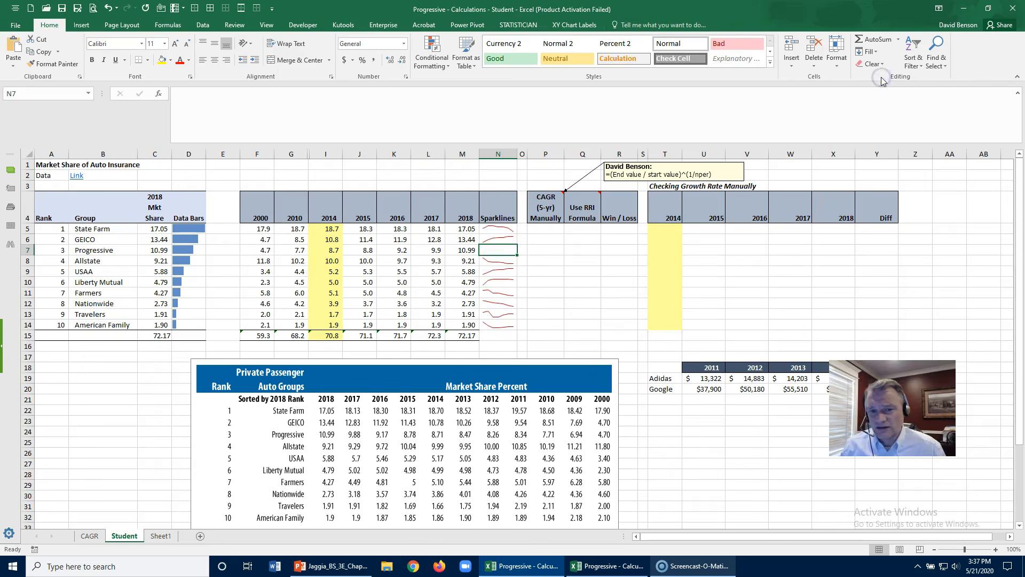
pyautogui.moveTo(494, 229); pyautogui.dragTo(496, 326)
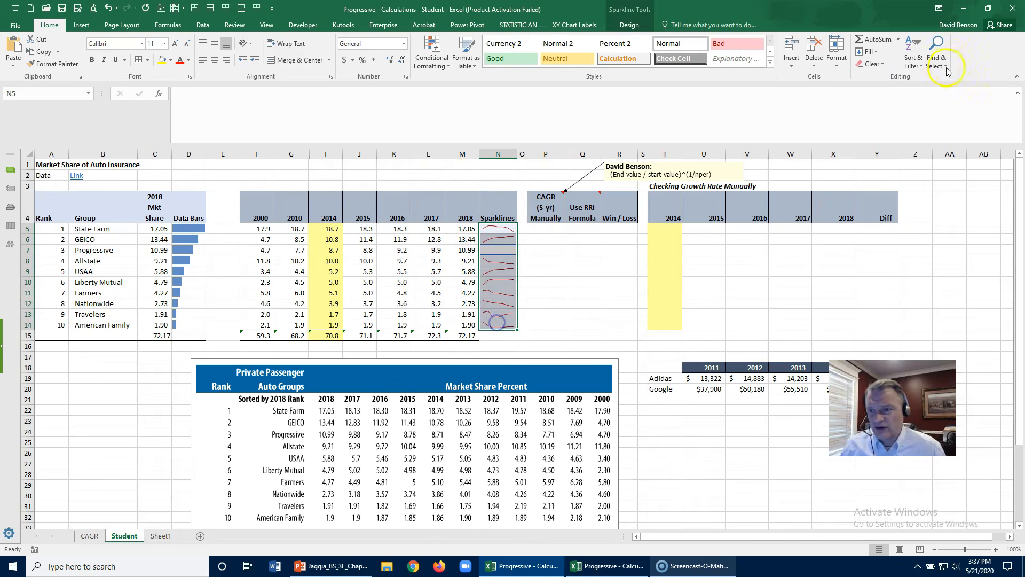
pyautogui.click(884, 70)
pyautogui.click(881, 77)
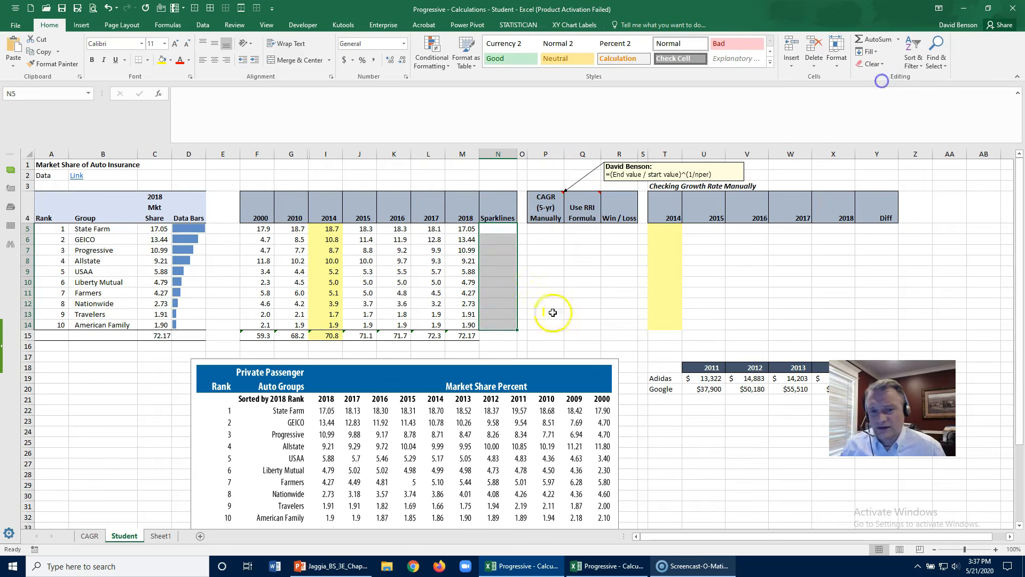
pyautogui.click(558, 260)
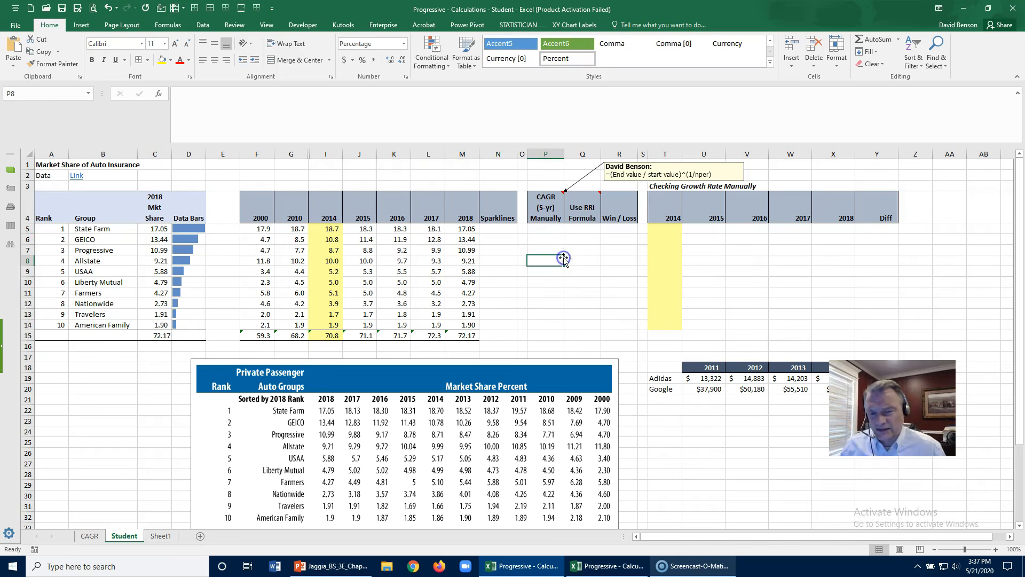
# Step: Insert a line sparkline for State Farm in N5, using F5:M5 as the data range
pyautogui.click(510, 228)
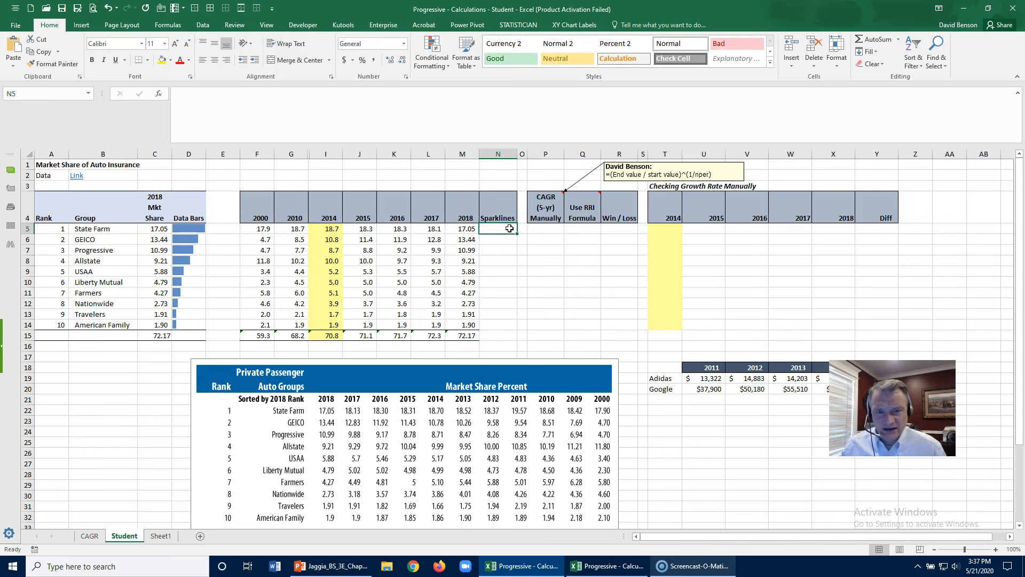
pyautogui.click(74, 30)
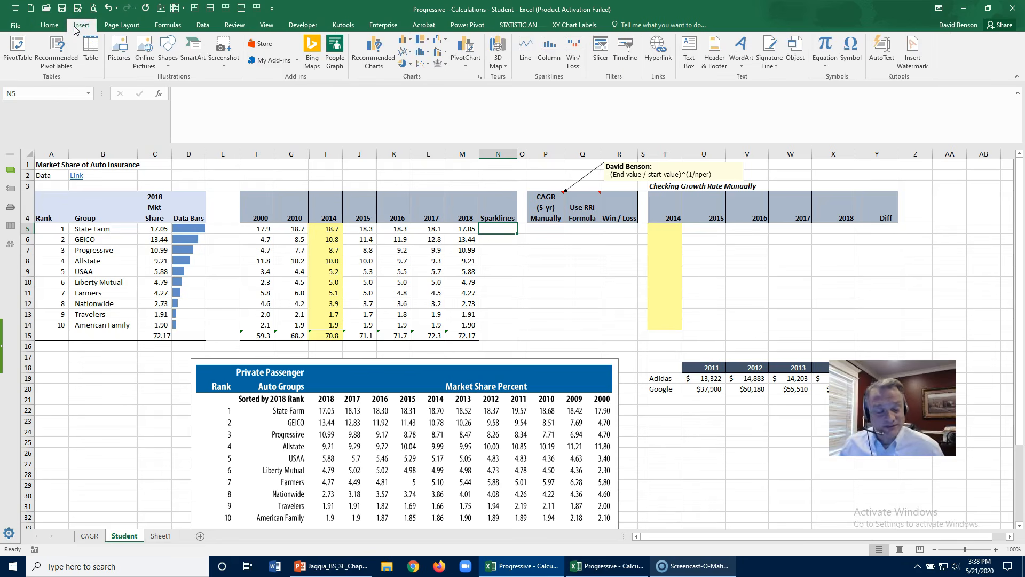
pyautogui.click(525, 51)
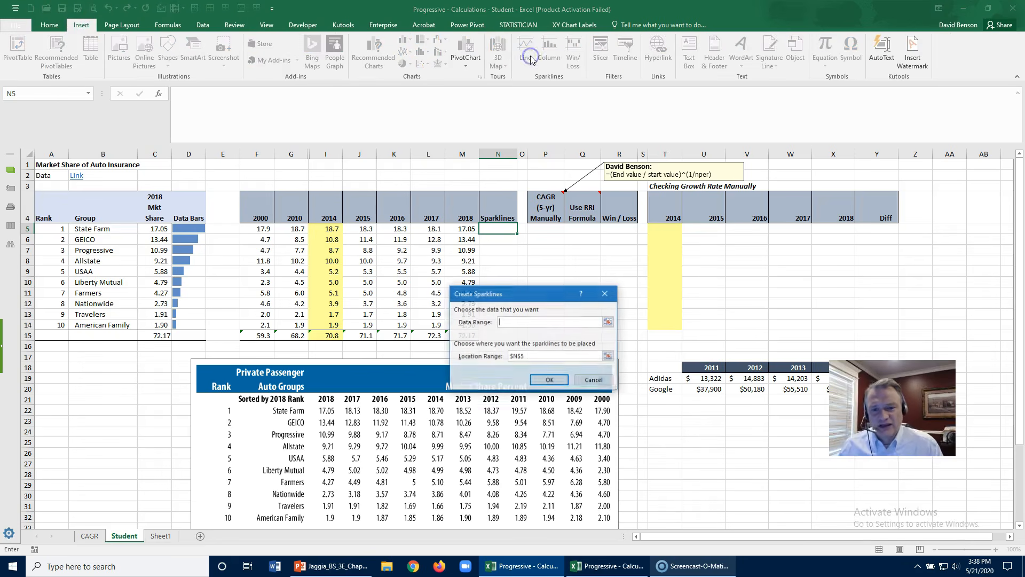
pyautogui.click(608, 321)
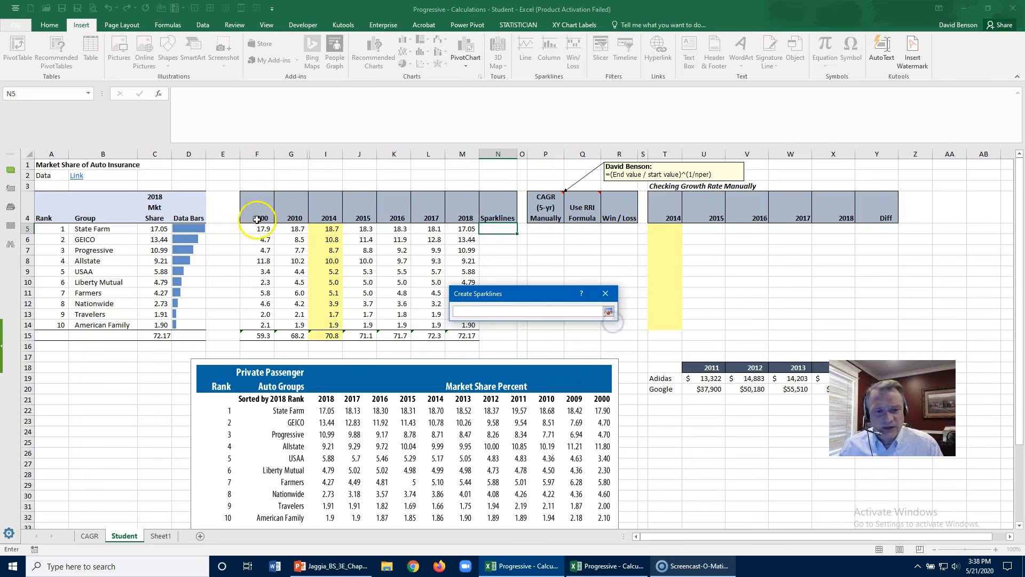
pyautogui.moveTo(257, 228); pyautogui.dragTo(453, 228)
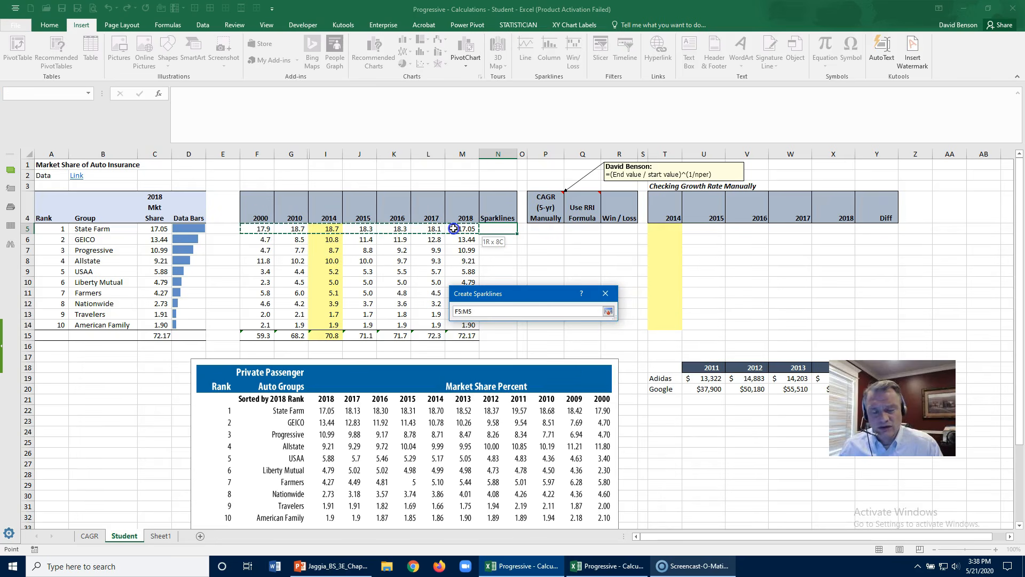
pyautogui.click(608, 312)
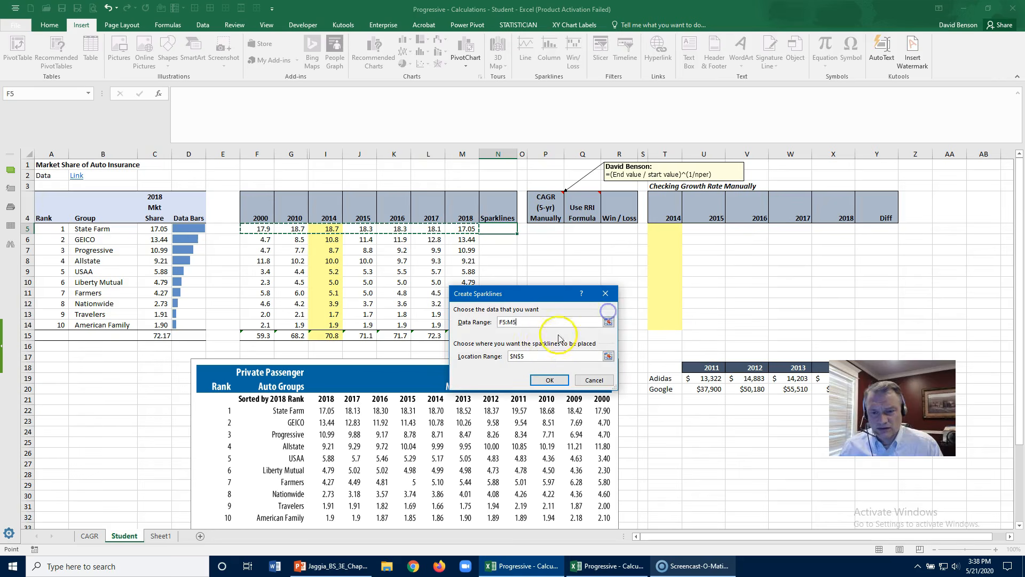
pyautogui.click(550, 380)
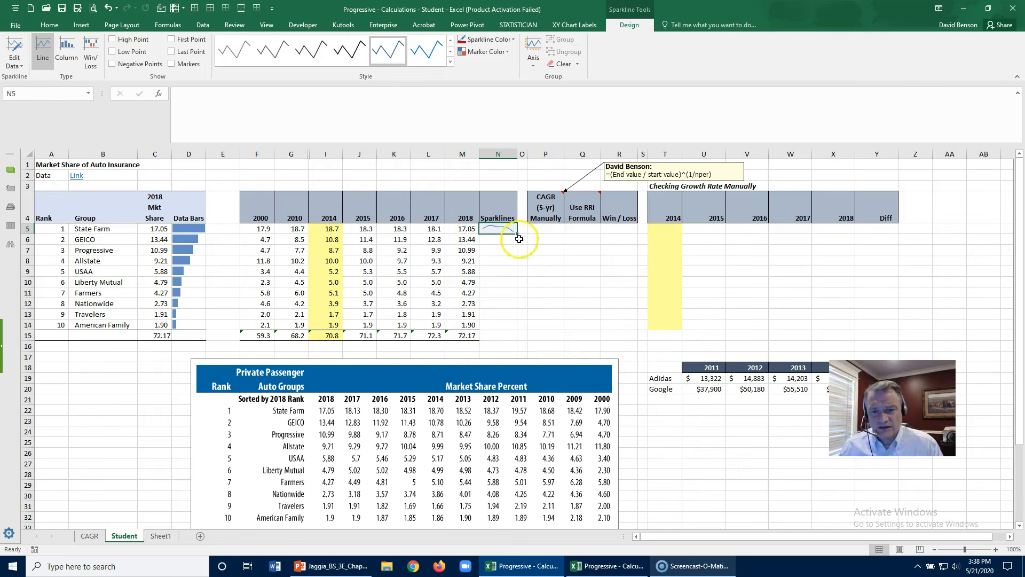
# Step: Fill the State Farm sparkline down through N14 and color the sparklines dark red
pyautogui.moveTo(517, 235); pyautogui.dragTo(516, 329)
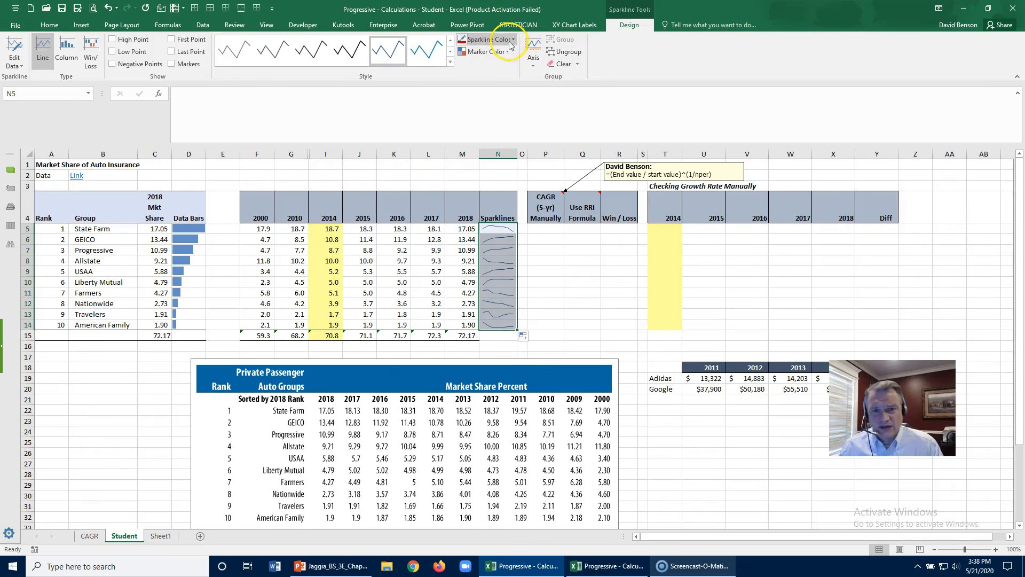
pyautogui.click(459, 42)
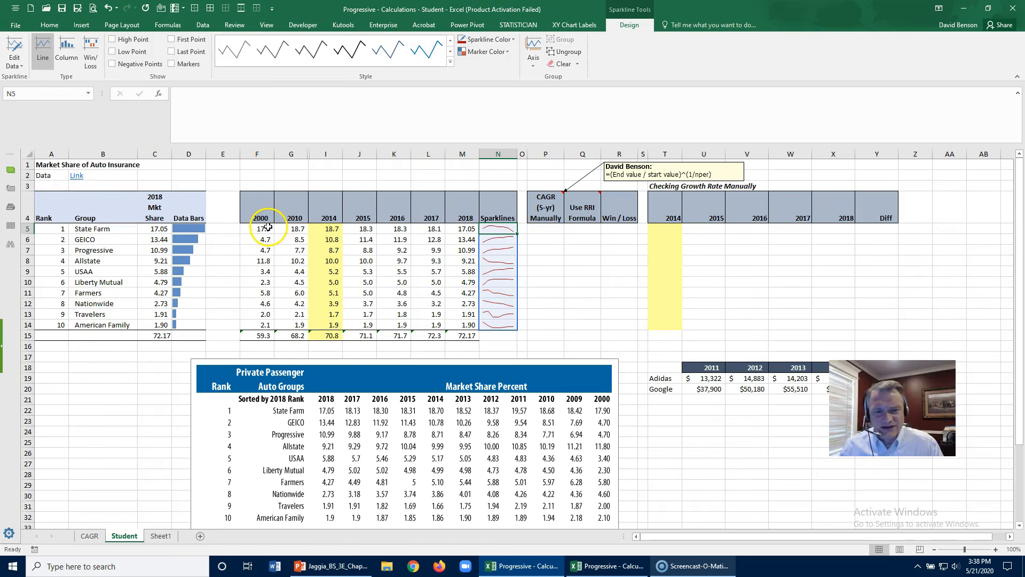
# Step: Look at the sparkline group's location and data settings and its axis options without changing them
pyautogui.rightClick(505, 247)
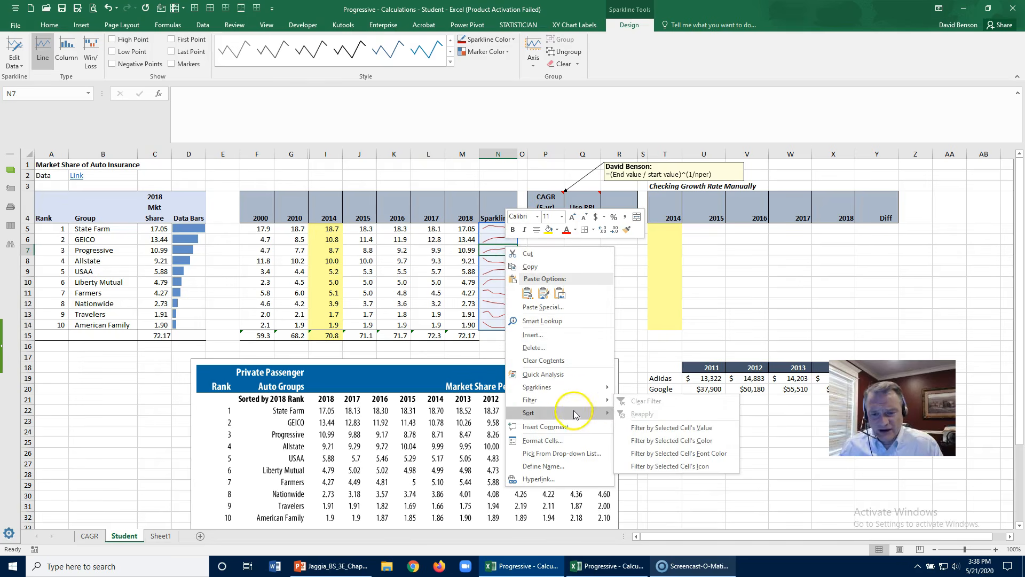
pyautogui.moveTo(580, 388)
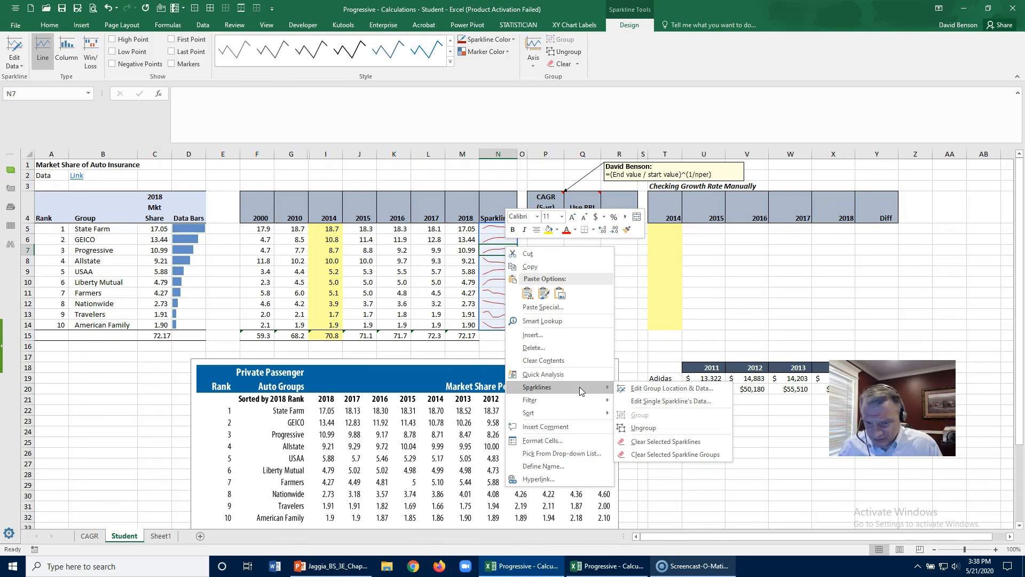
pyautogui.click(638, 388)
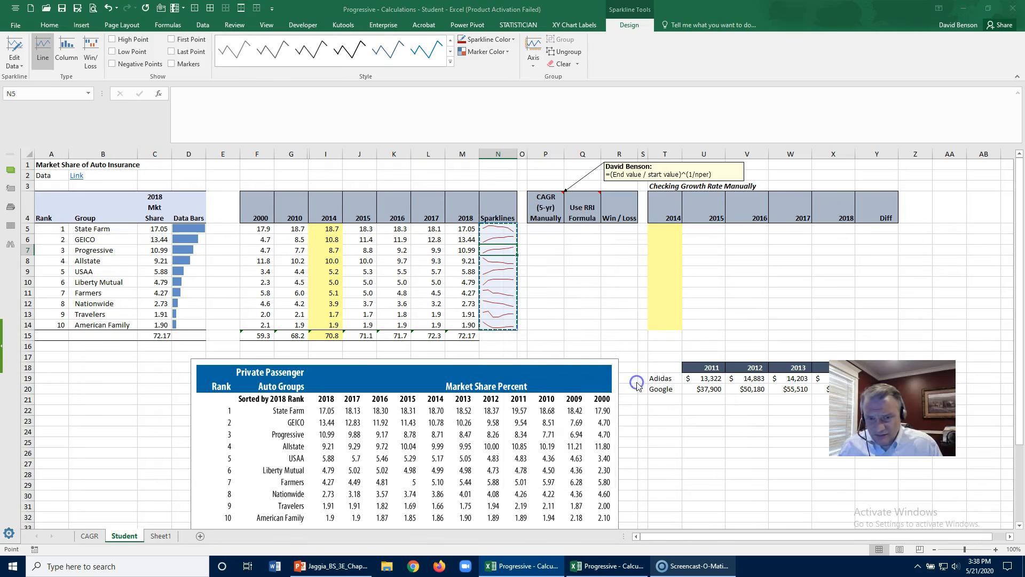
pyautogui.click(592, 380)
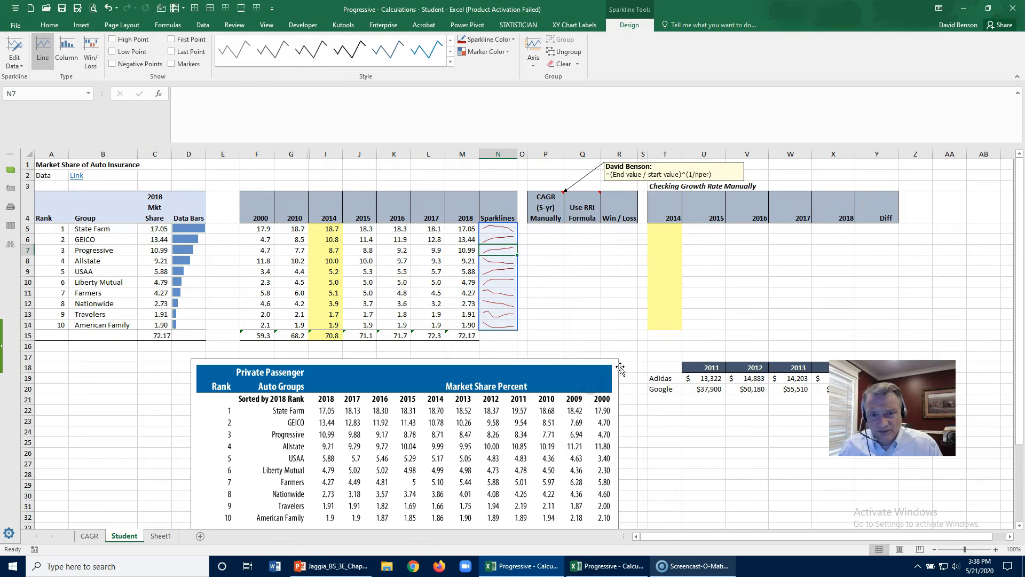
pyautogui.click(536, 65)
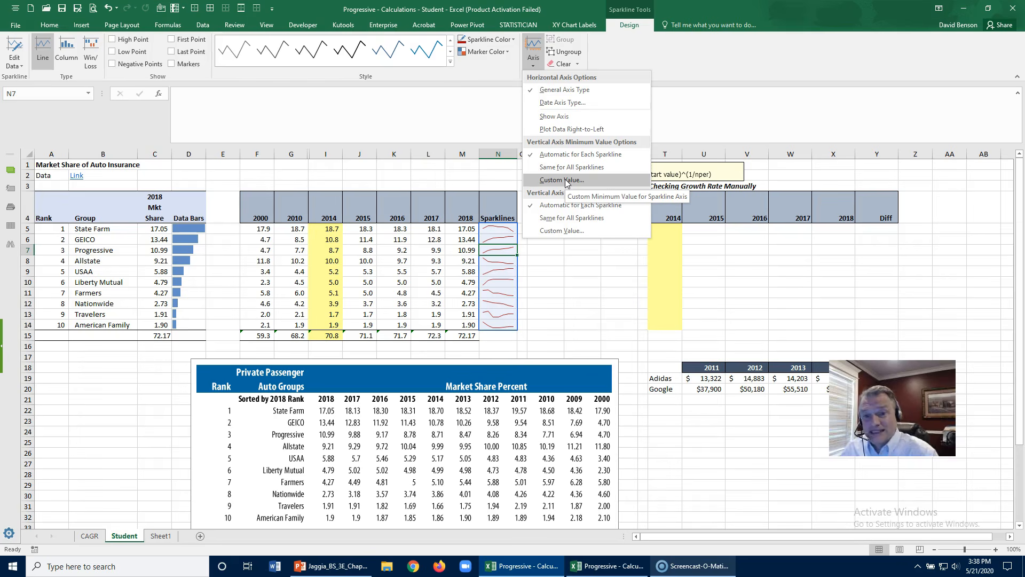
pyautogui.press('Escape')
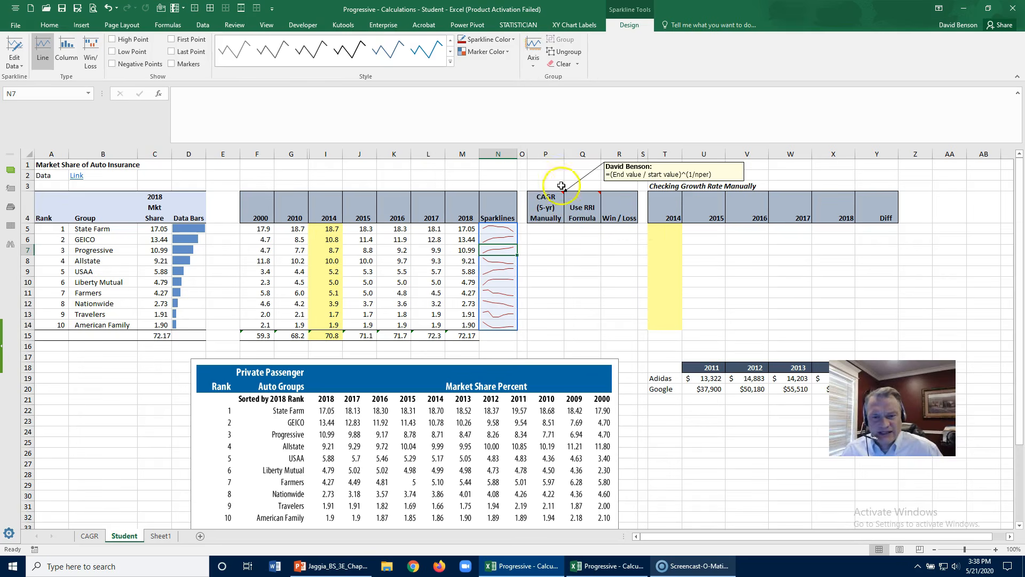
# Step: Examine the GEICO and Allstate shares for 2000, the manual CAGR column header, and State Farm's 2014 and 2018 shares
pyautogui.click(501, 226)
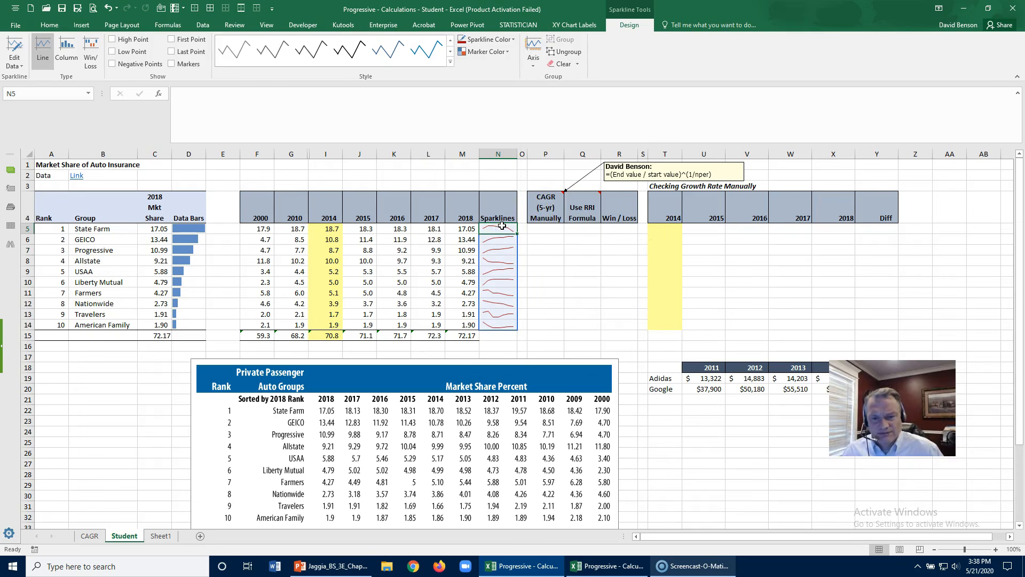
pyautogui.click(560, 228)
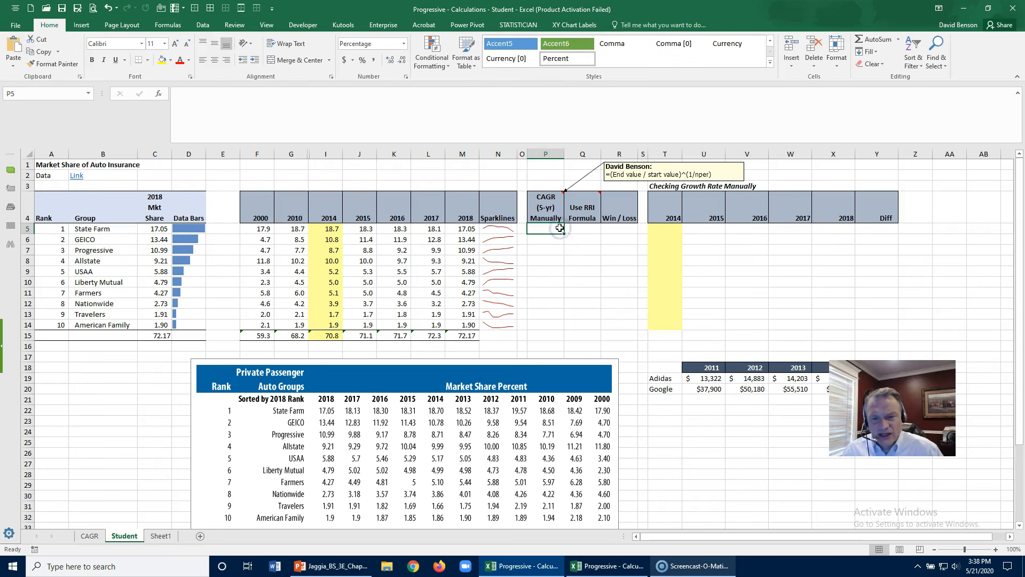
pyautogui.click(266, 241)
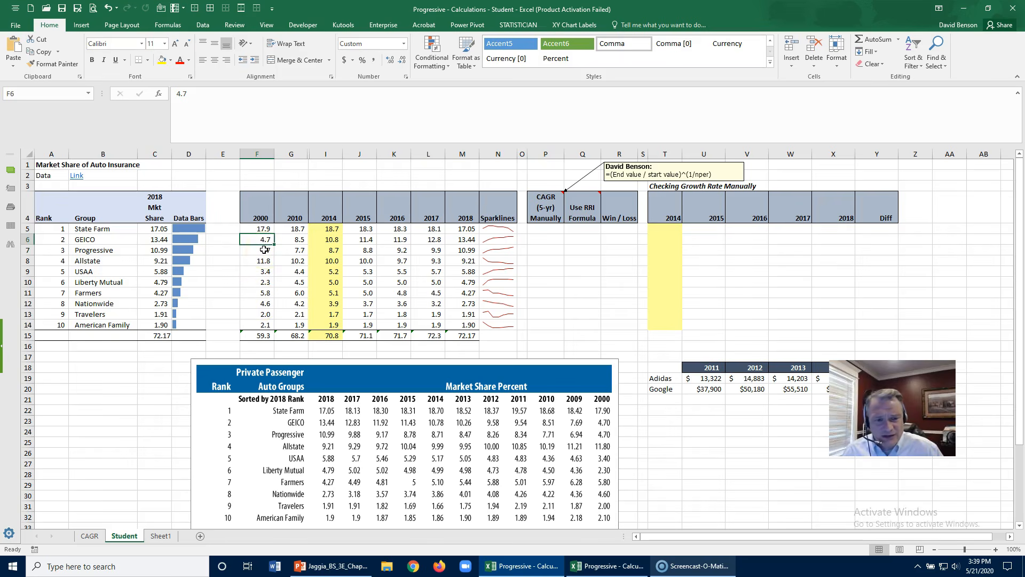
pyautogui.click(254, 260)
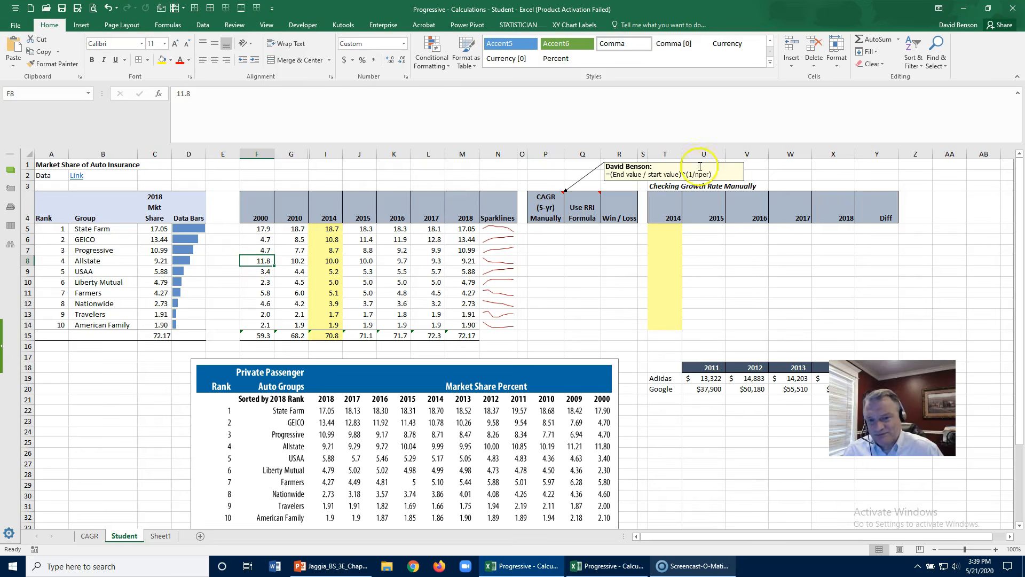
pyautogui.click(538, 206)
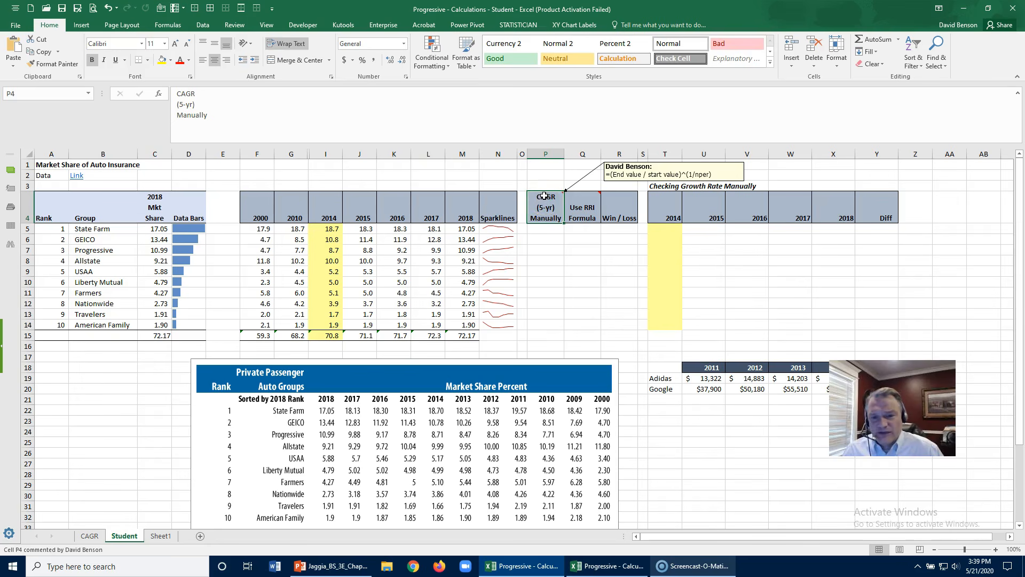
pyautogui.click(546, 227)
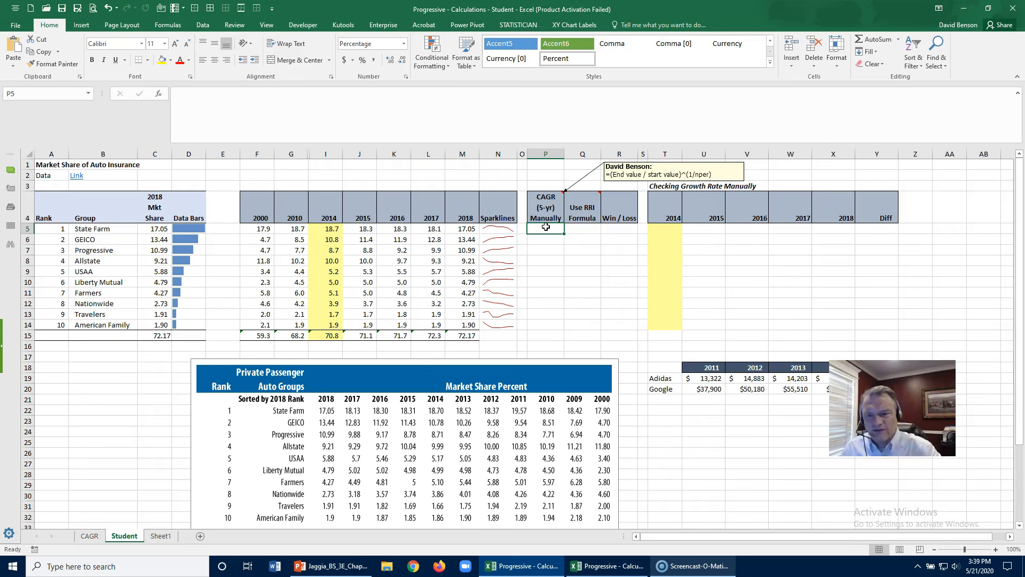
pyautogui.click(330, 226)
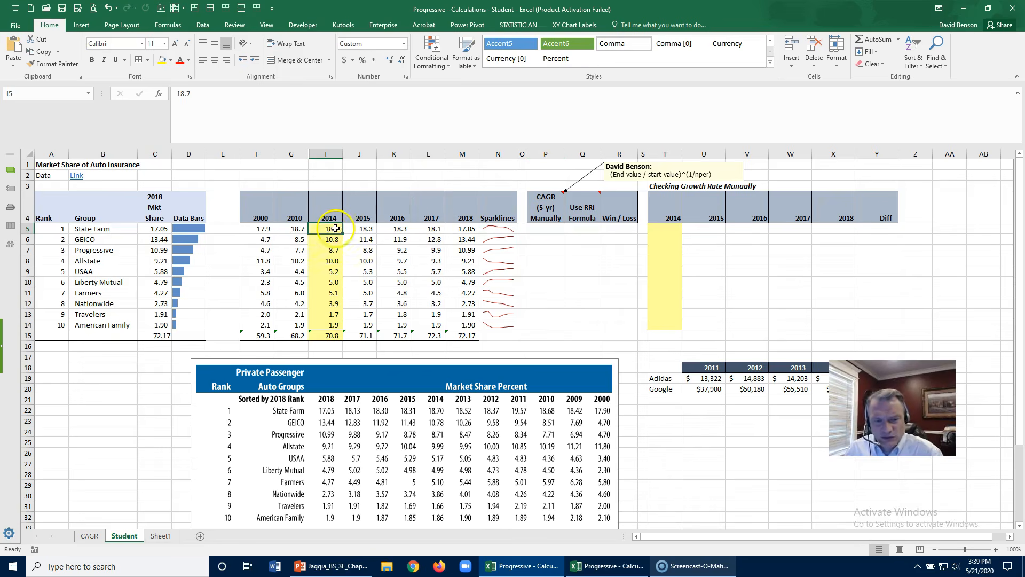
pyautogui.click(464, 229)
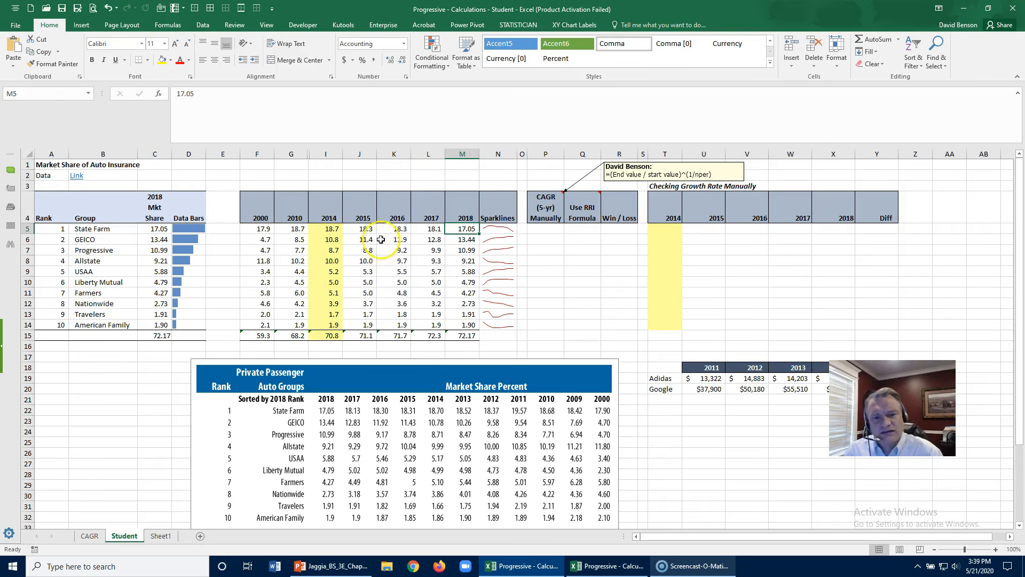
pyautogui.click(534, 229)
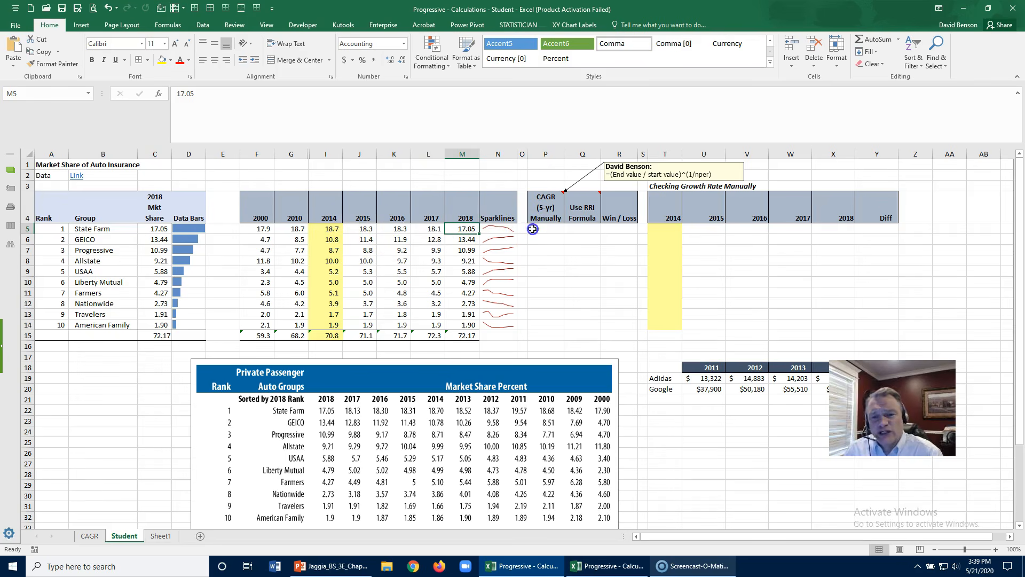
pyautogui.write('=(')
pyautogui.click(471, 229)
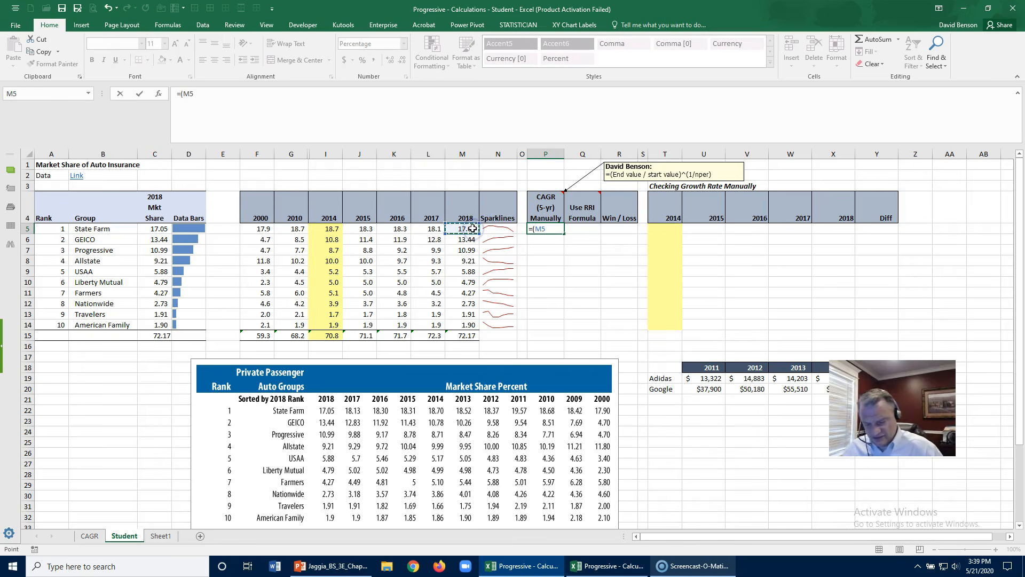
pyautogui.click(326, 228)
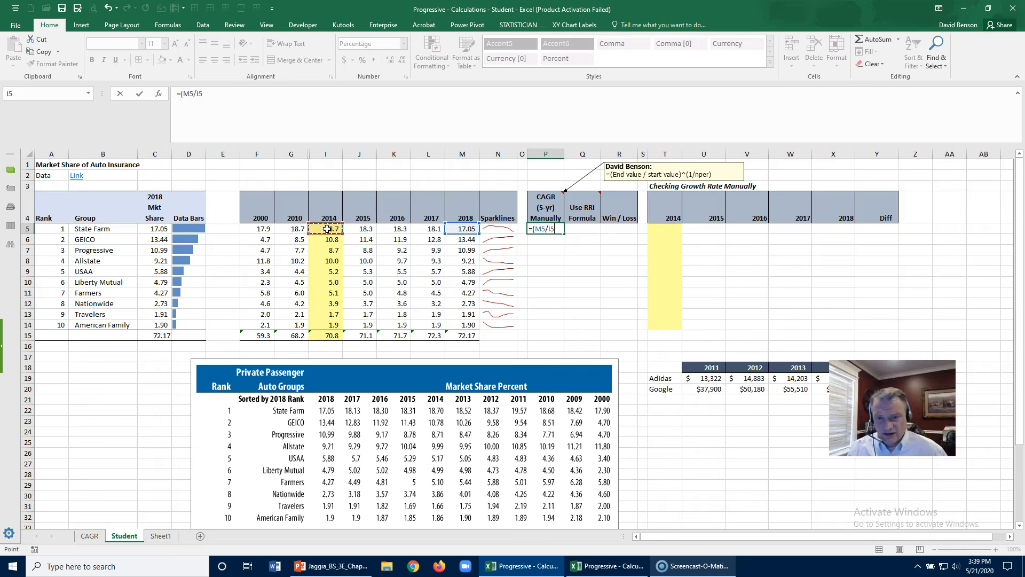
pyautogui.press('Escape')
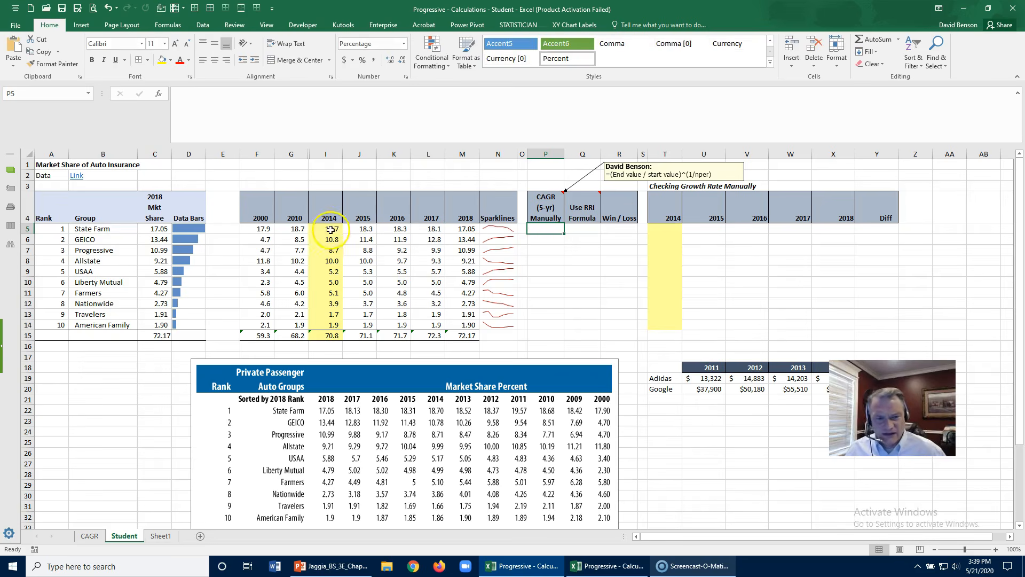
# Step: Count the yearly periods from 2014 to 2018 across State Farm's row
pyautogui.click(329, 229)
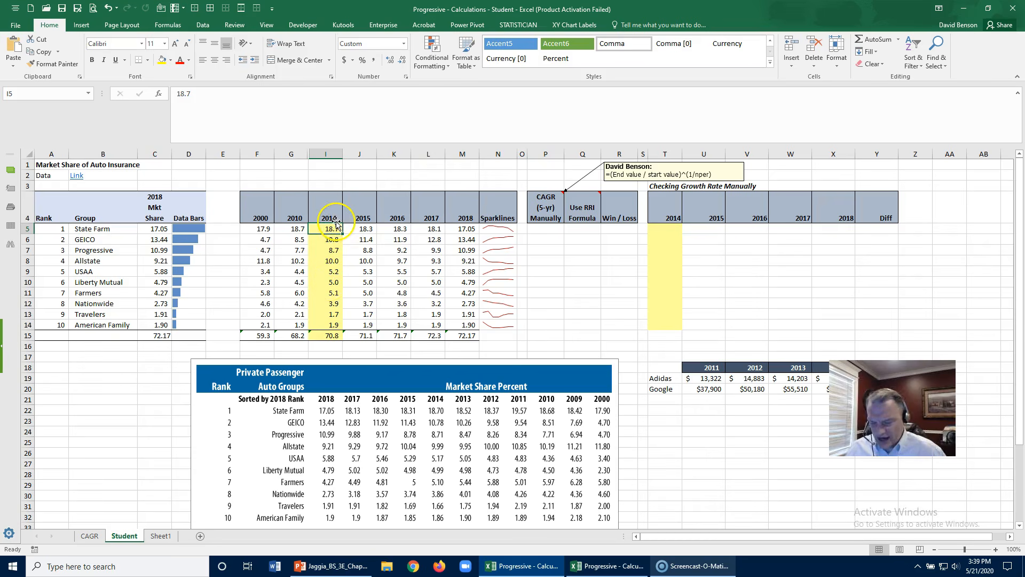
pyautogui.press('Right')
pyautogui.press('Right')
pyautogui.press('Right')
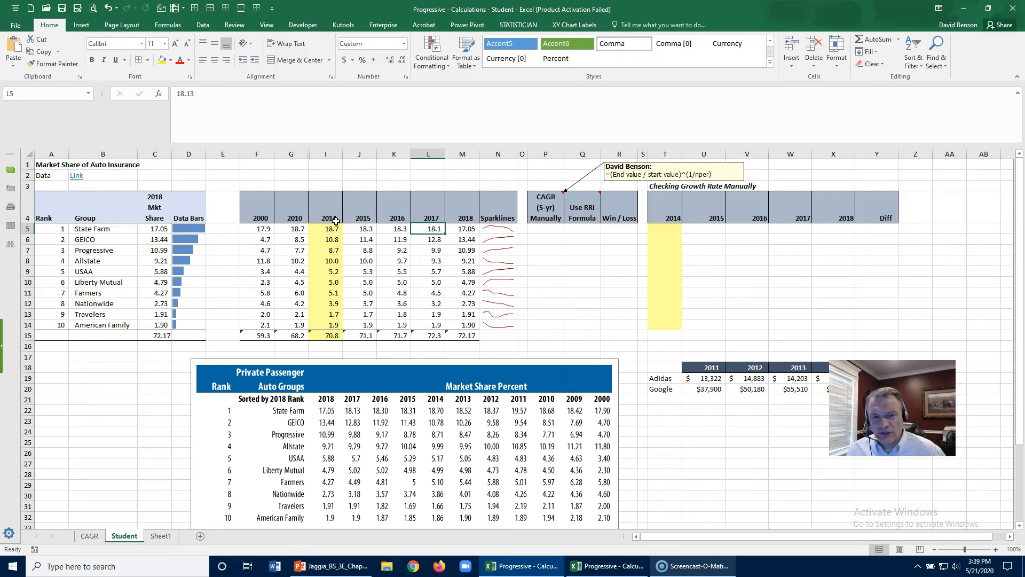
pyautogui.press('Right')
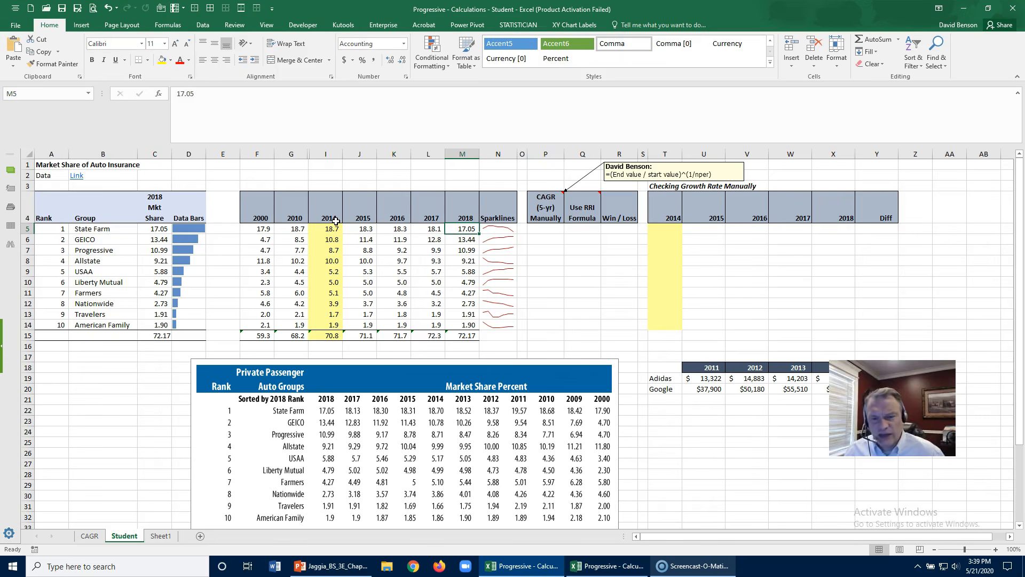
# Step: Enter State Farm's manual growth formula in P5 as (M5/I5)^(1/nper), with nper as the number of periods from 2014 to 2018
pyautogui.click(544, 229)
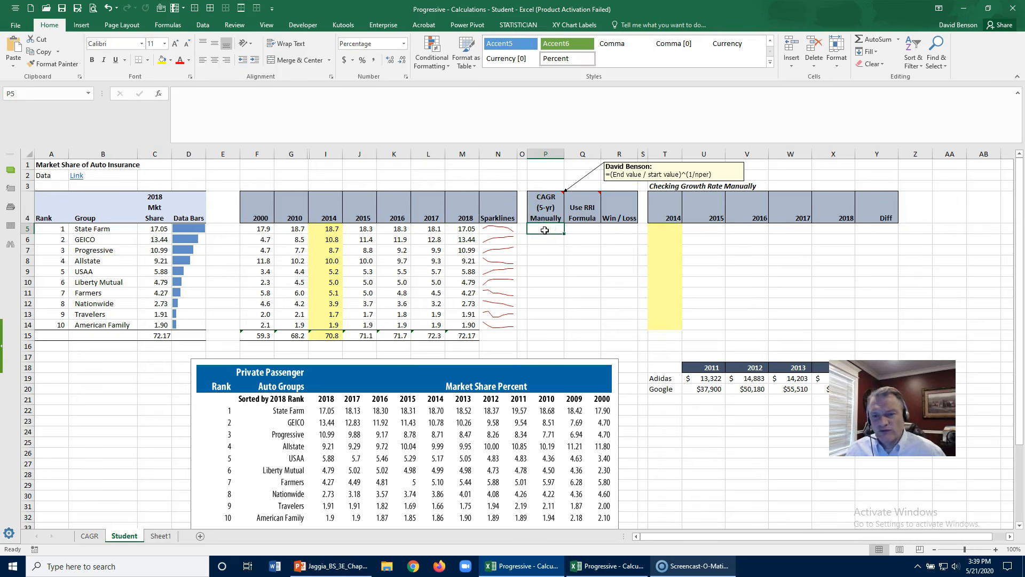
pyautogui.write('=')
pyautogui.click(464, 230)
pyautogui.write('/')
pyautogui.click(327, 230)
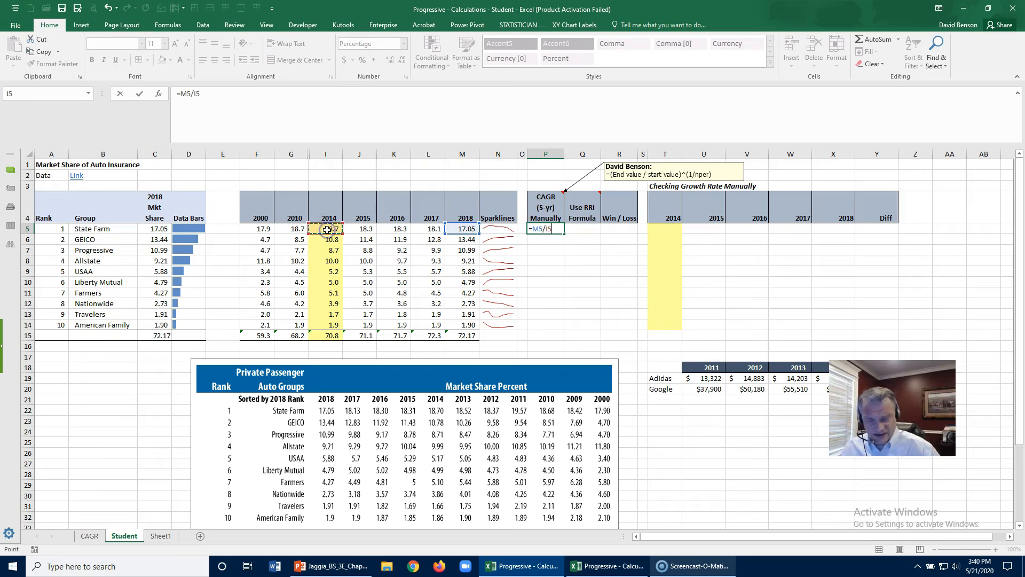
pyautogui.click(183, 94)
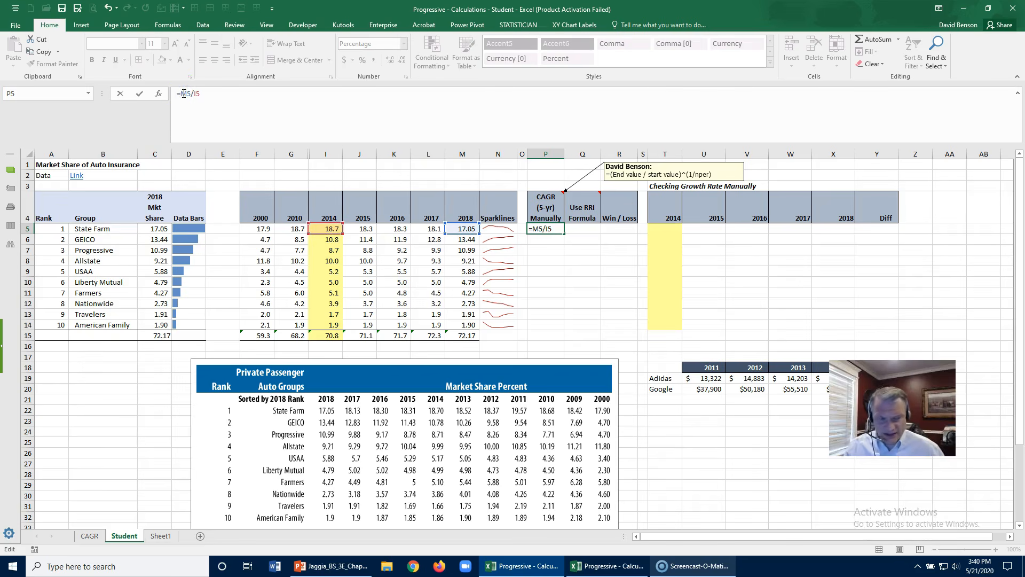
pyautogui.click(214, 92)
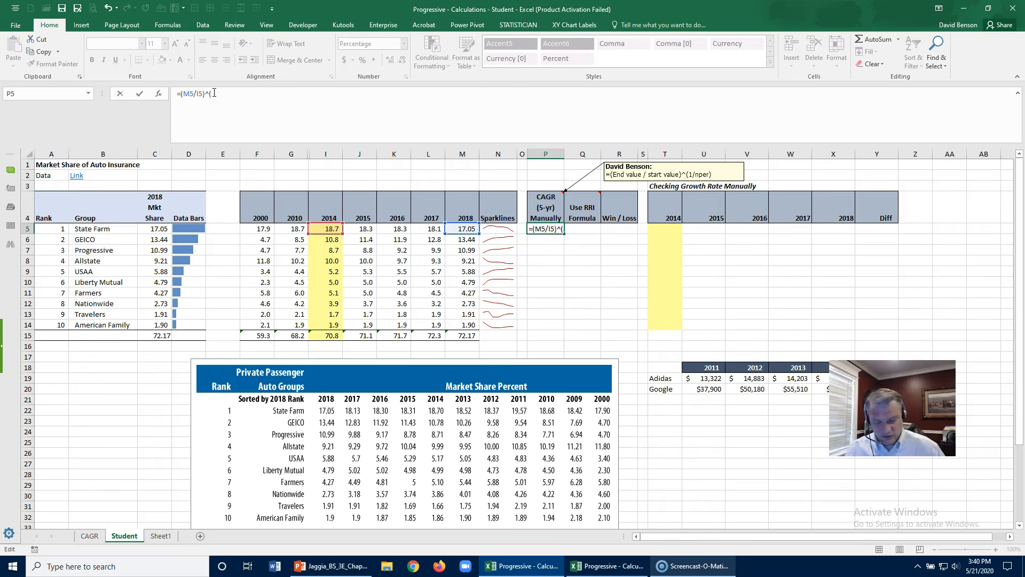
pyautogui.press('Return')
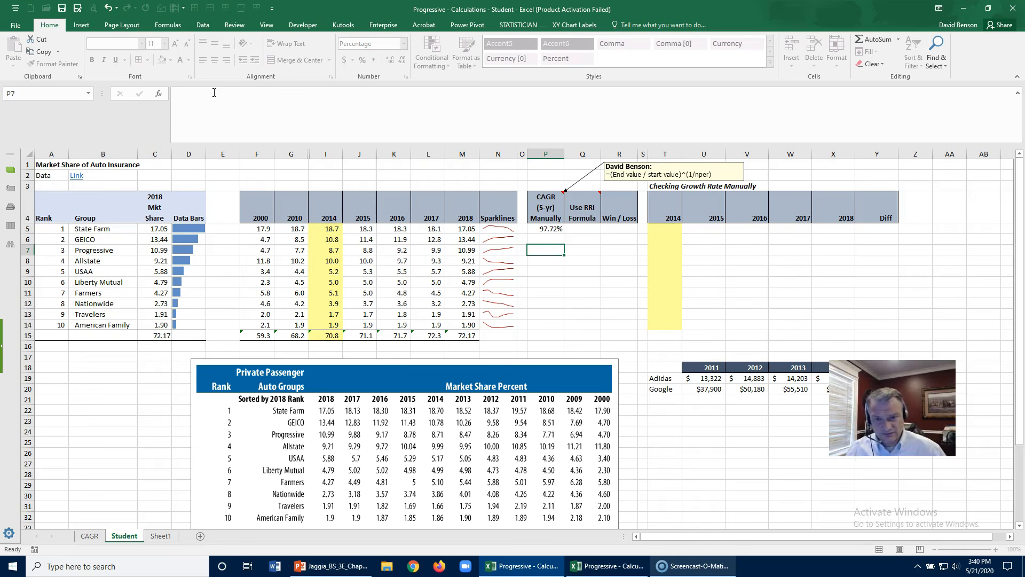
# Step: Subtract 1 from State Farm's manual CAGR formula, making P5 =(M5/I5)^(1/4)-1, and fill it down to American Family in P14
pyautogui.press('Up')
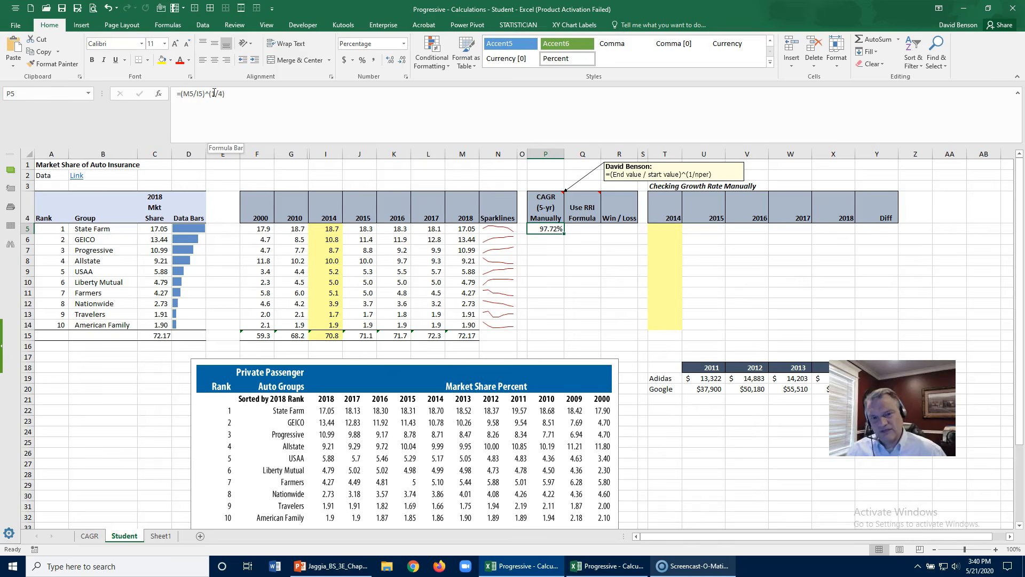
pyautogui.click(268, 92)
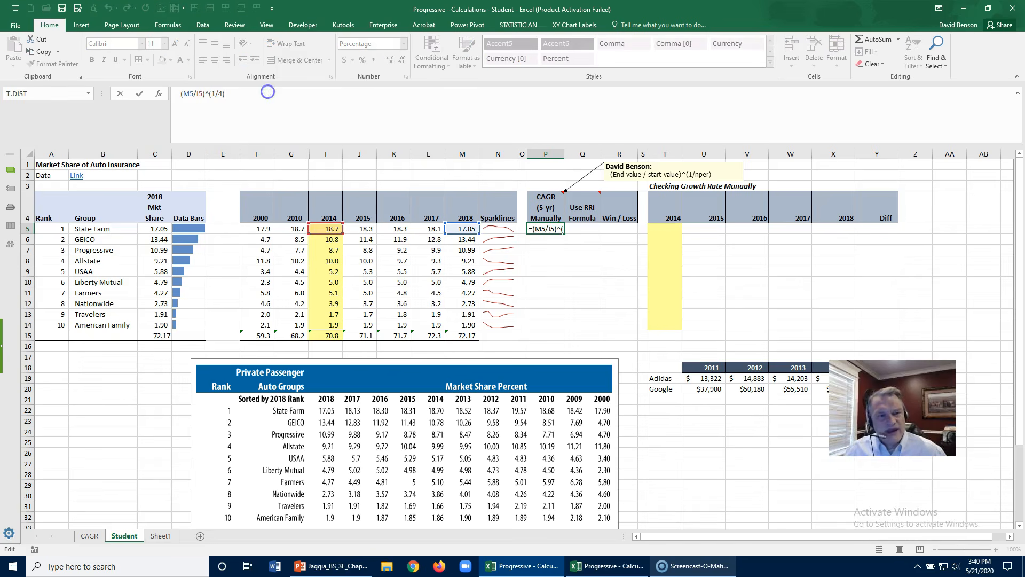
pyautogui.write('-1')
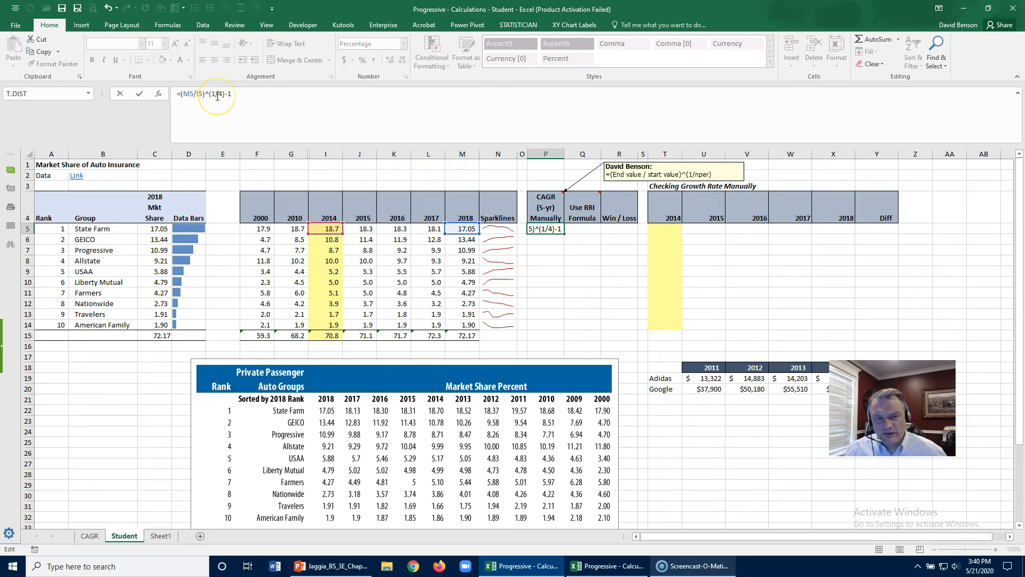
pyautogui.press('Return')
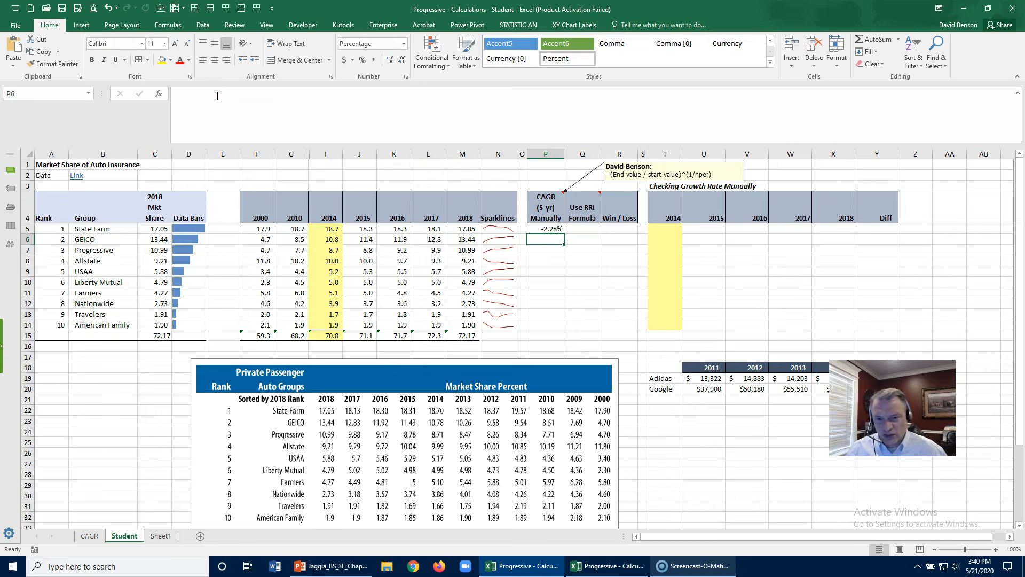
pyautogui.click(544, 229)
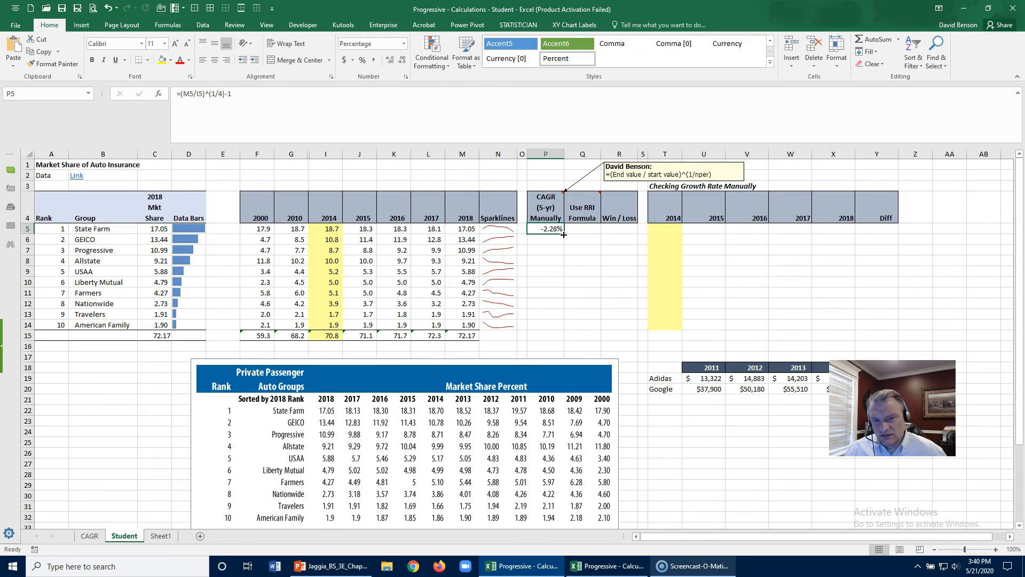
pyautogui.moveTo(563, 234); pyautogui.dragTo(559, 327)
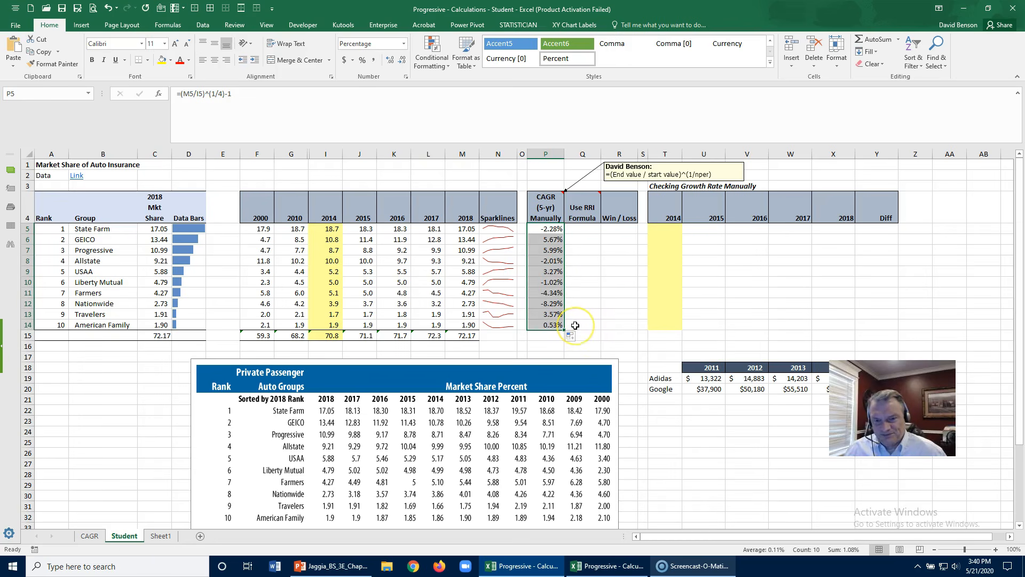
pyautogui.click(546, 229)
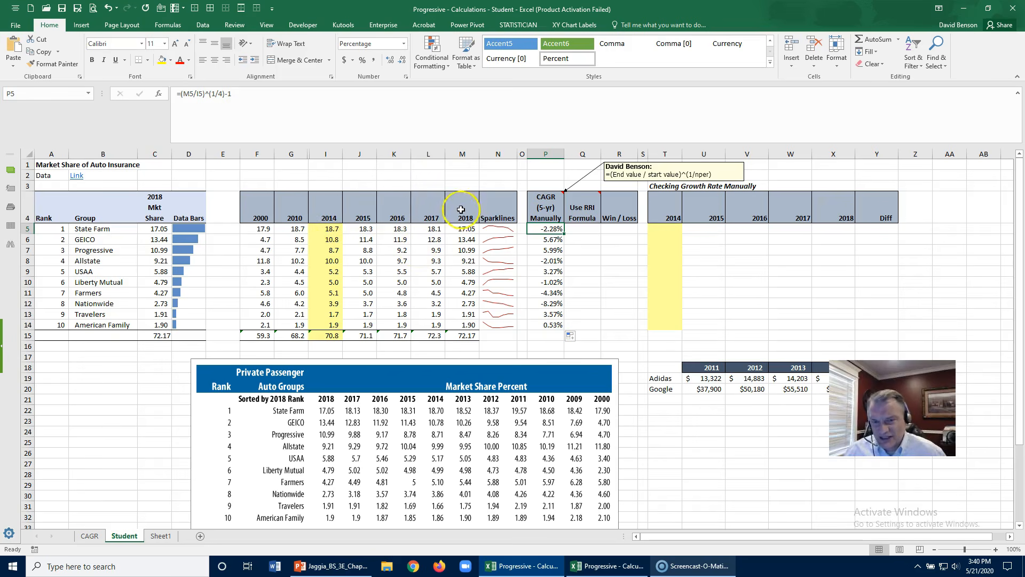
# Step: Calculate State Farm's growth rate in Q5 with =RRI(4,I5,M5) and fill the formula down through Q14
pyautogui.click(591, 231)
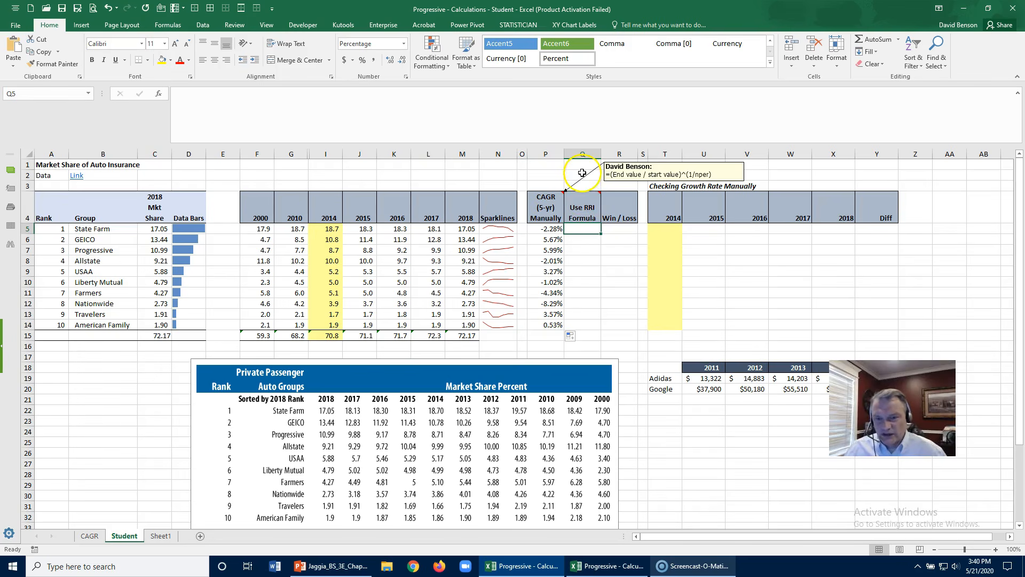
pyautogui.write('=')
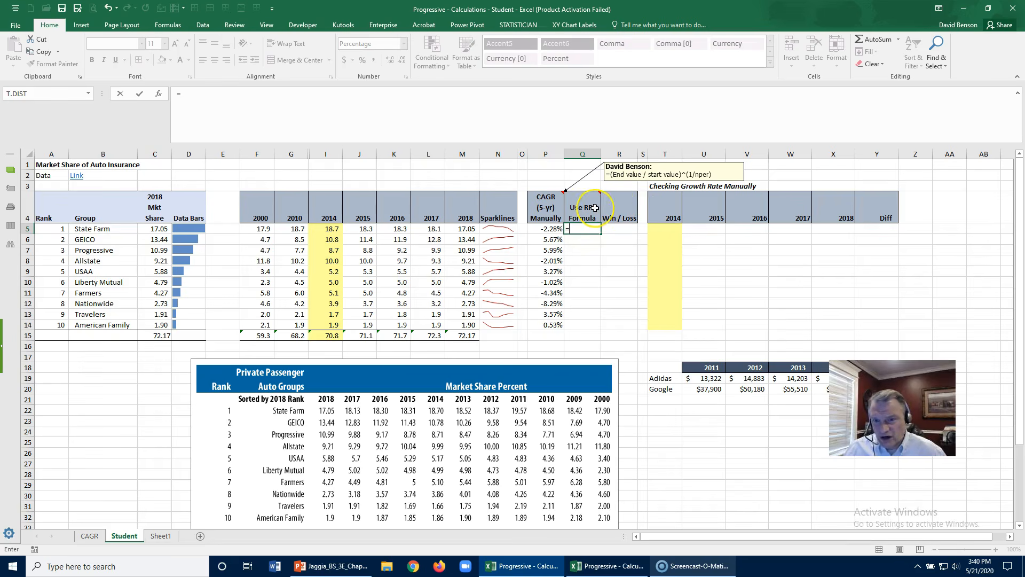
pyautogui.moveTo(594, 207)
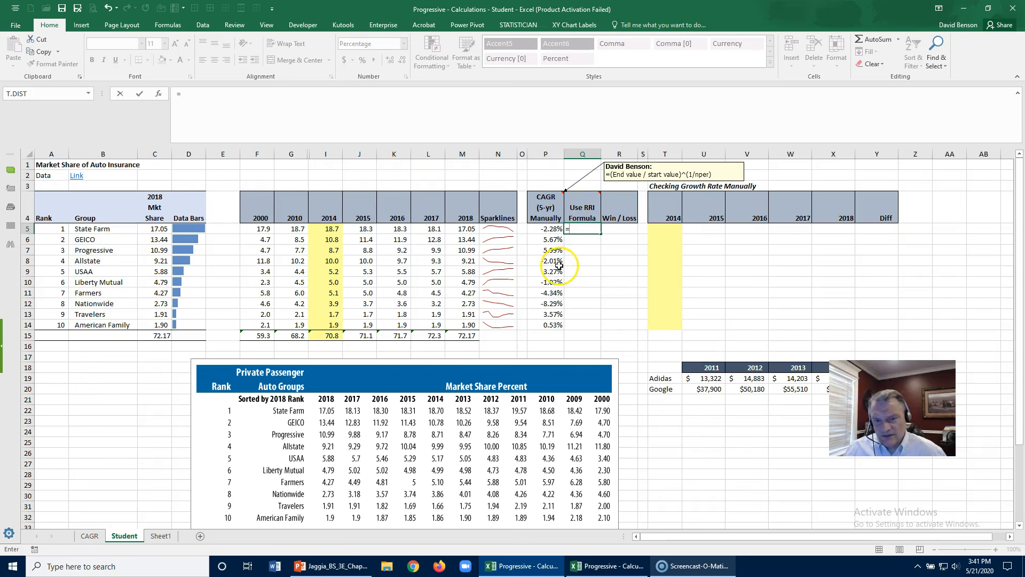
pyautogui.write('RRI')
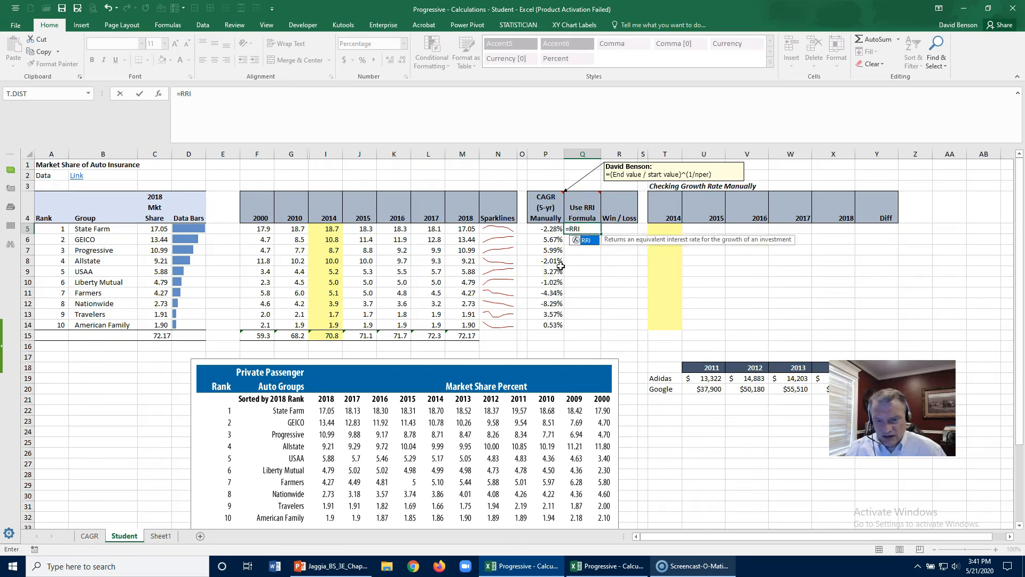
pyautogui.write('(')
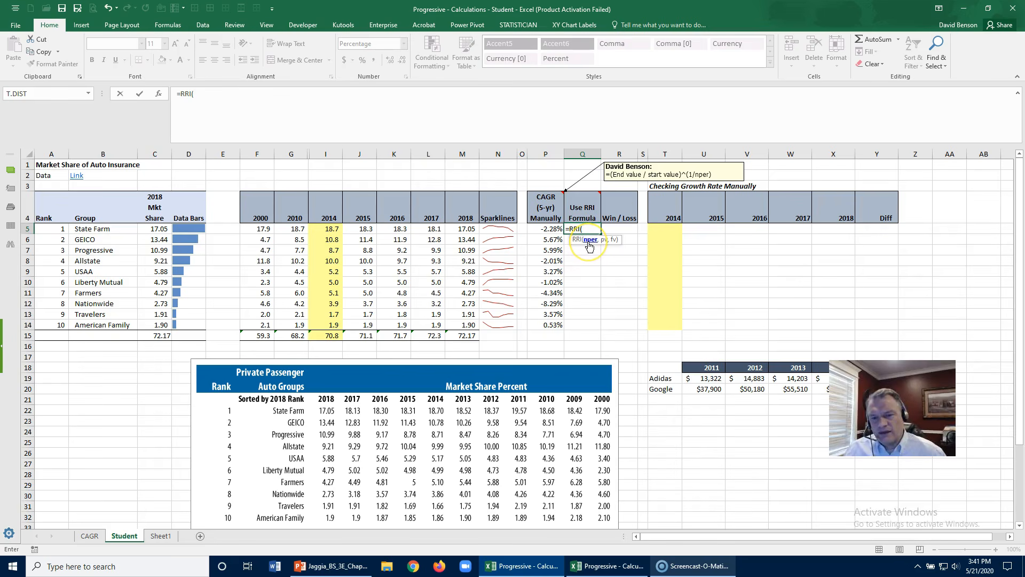
pyautogui.write('4')
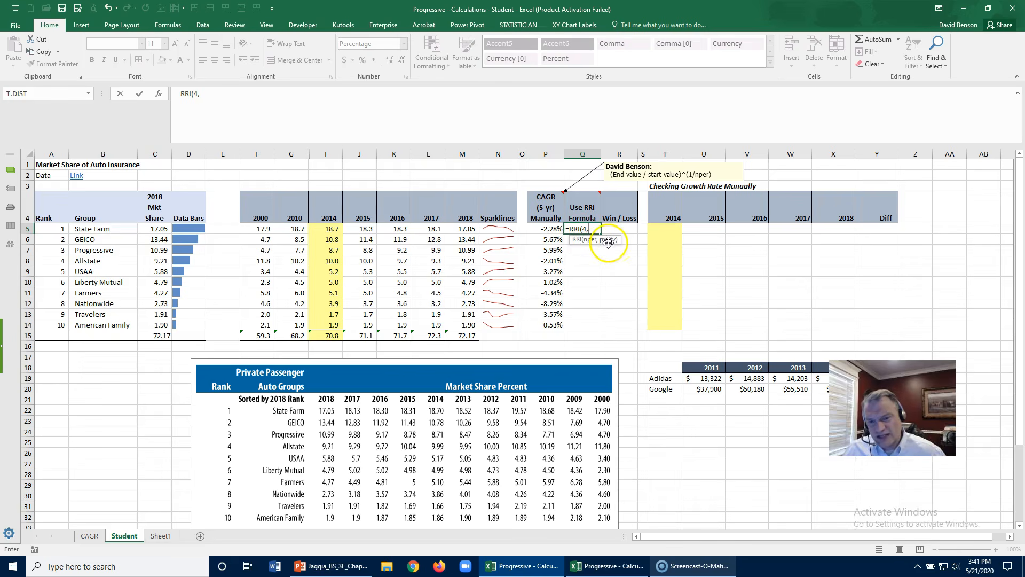
pyautogui.write(',')
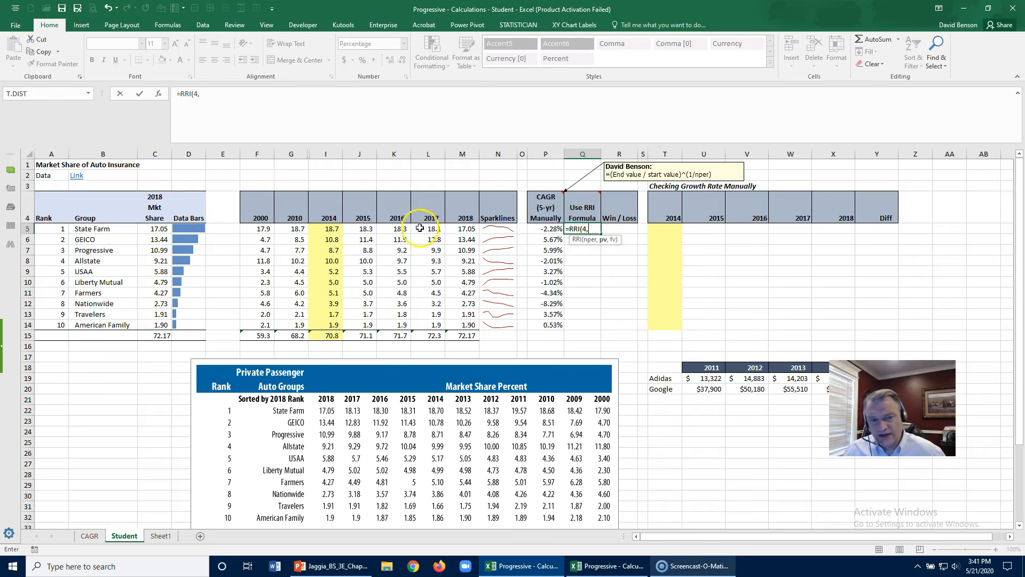
pyautogui.click(318, 230)
pyautogui.write(',')
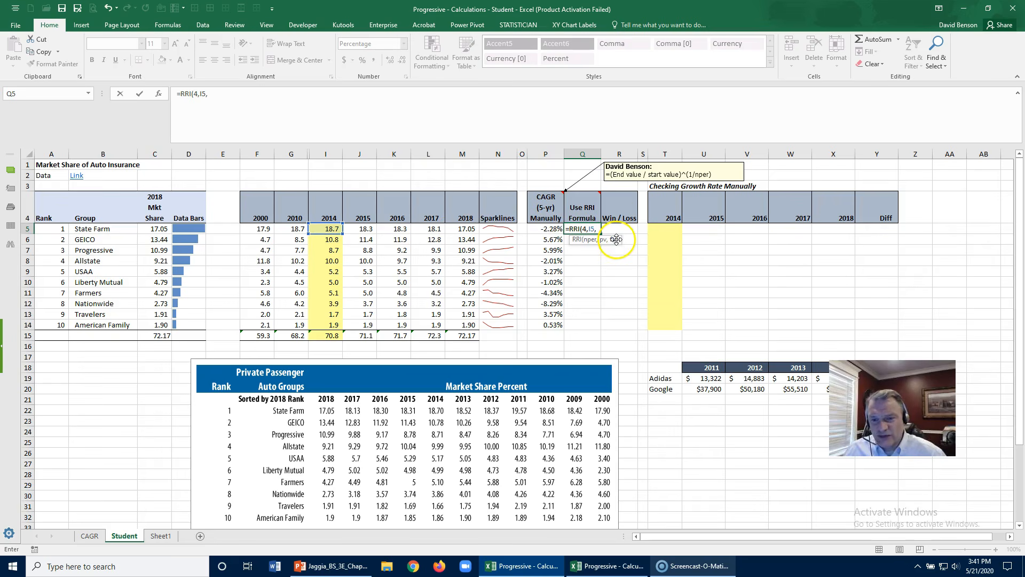
pyautogui.click(457, 230)
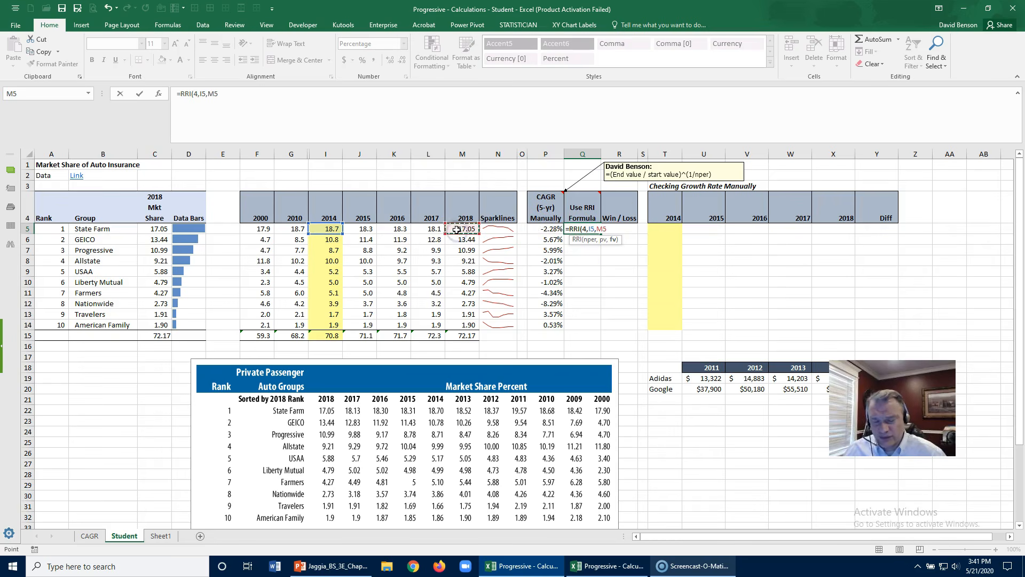
pyautogui.press('Return')
pyautogui.press('Up')
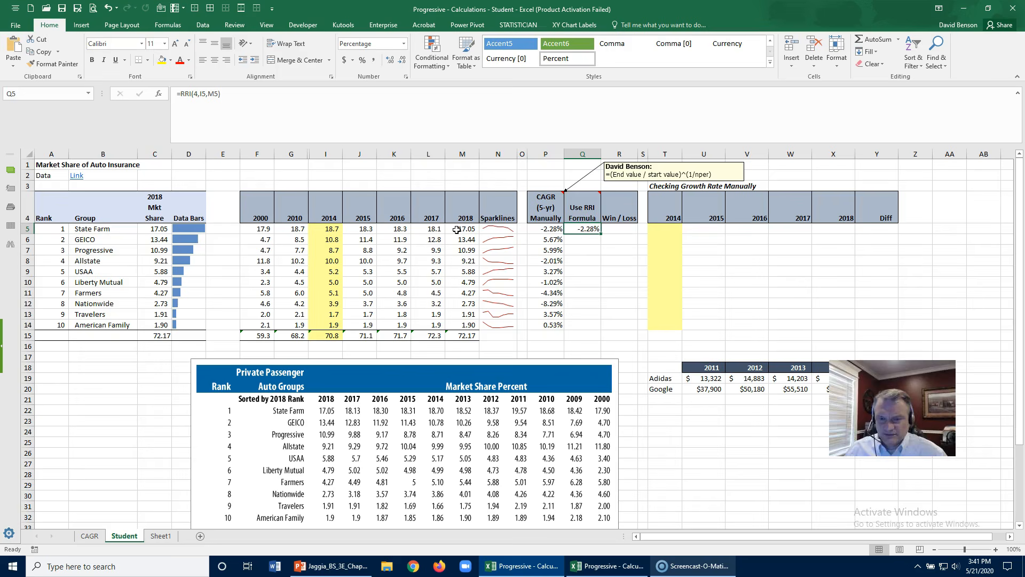
pyautogui.doubleClick(600, 233)
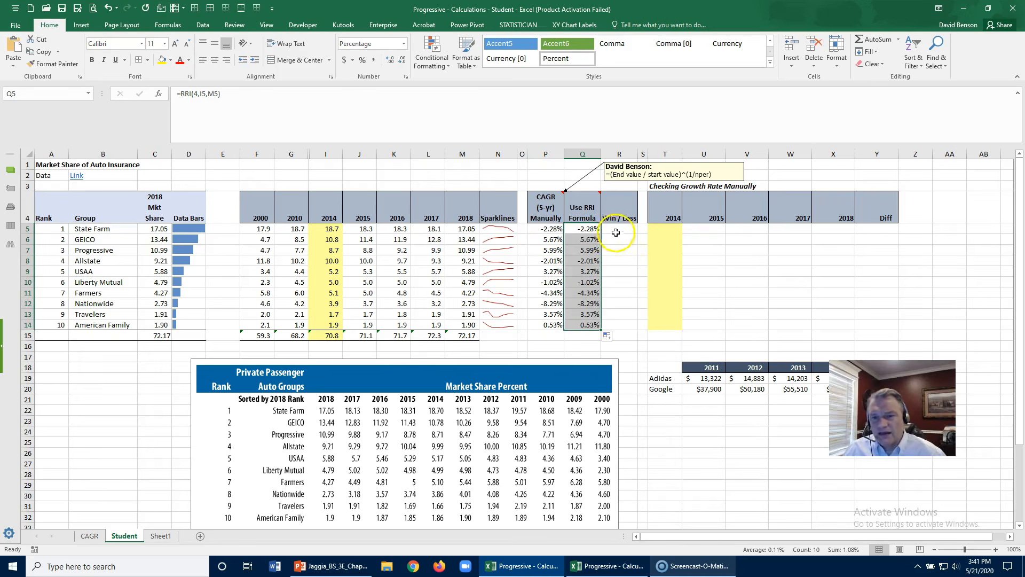
# Step: Link the Win / Loss cell R5 to the RRI result with =Q5 and fill it down through R14
pyautogui.click(619, 229)
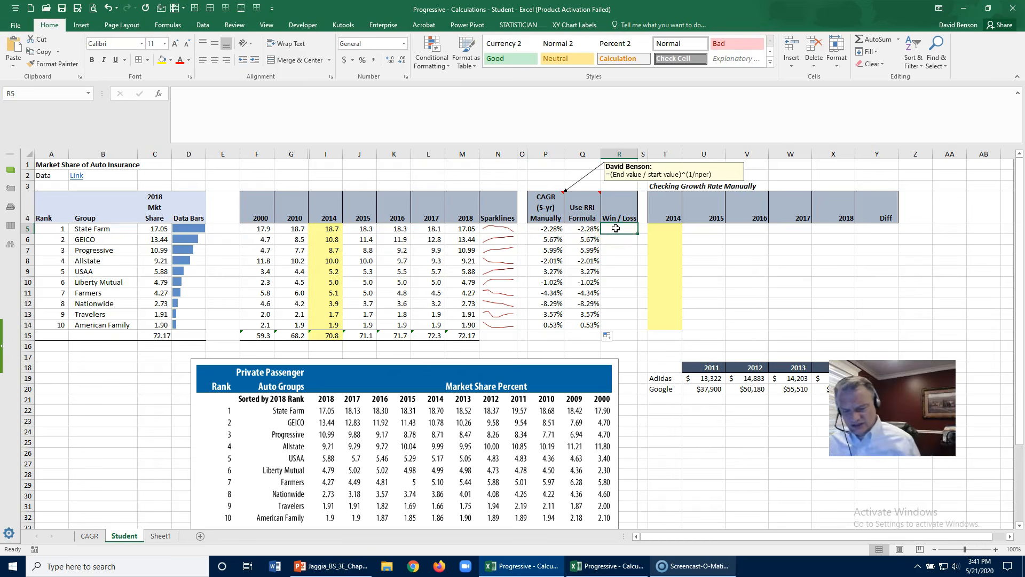
pyautogui.write('=')
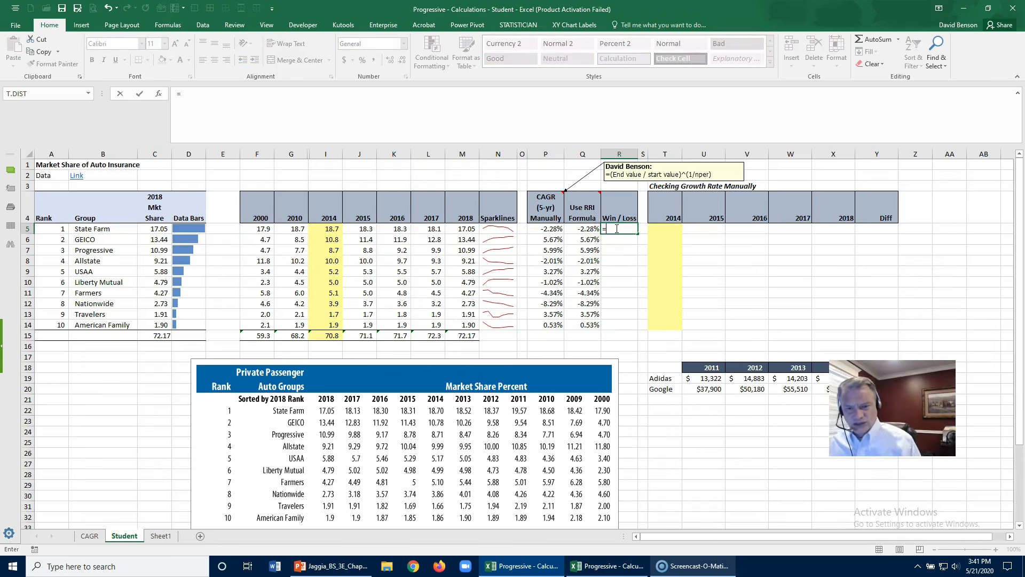
pyautogui.click(594, 228)
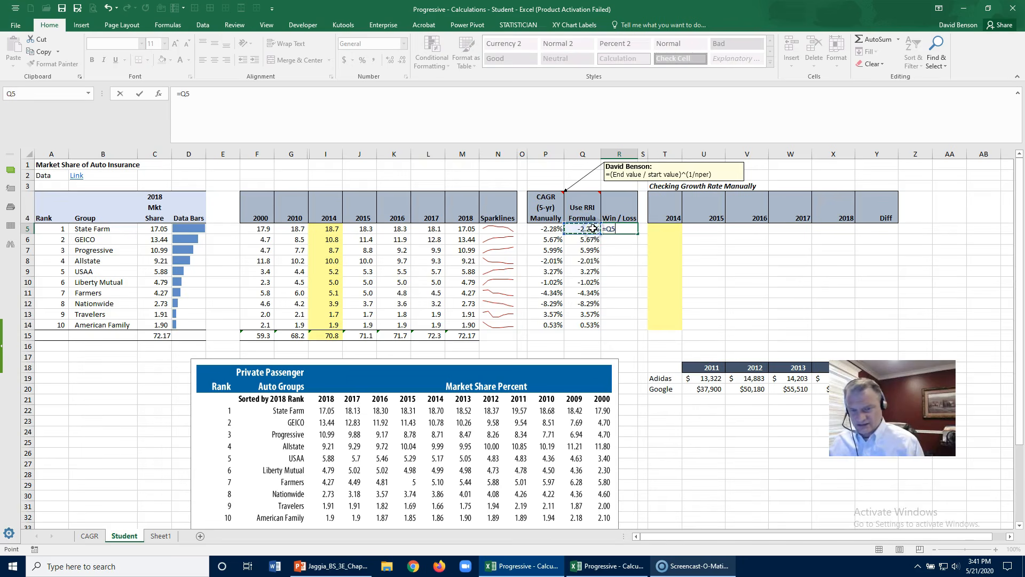
pyautogui.press('Return')
pyautogui.click(619, 229)
pyautogui.doubleClick(638, 234)
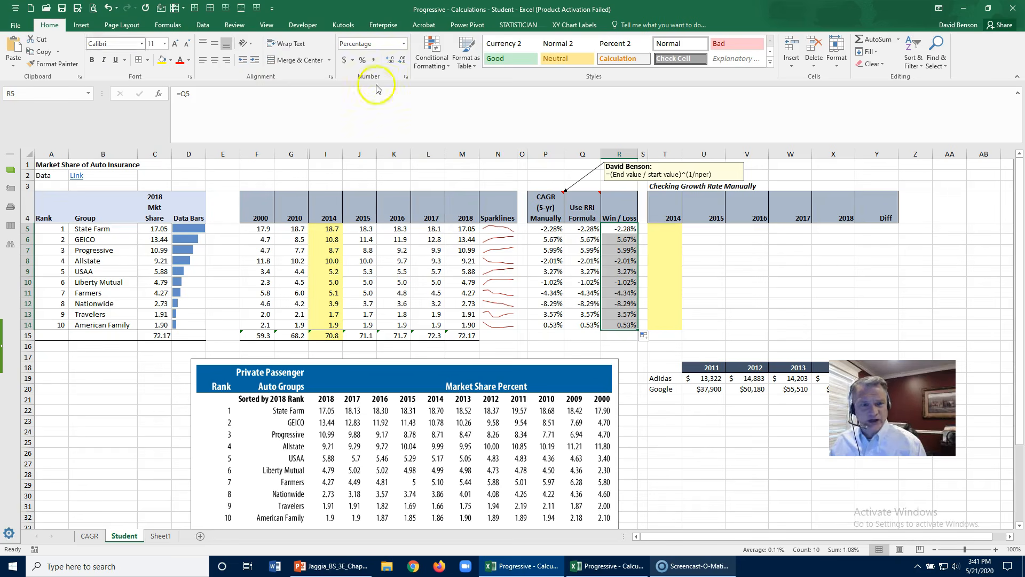
# Step: Add a solid-fill data bar rule to the Win / Loss cells R5:R14, showing the bars only
pyautogui.click(428, 66)
pyautogui.moveTo(491, 133)
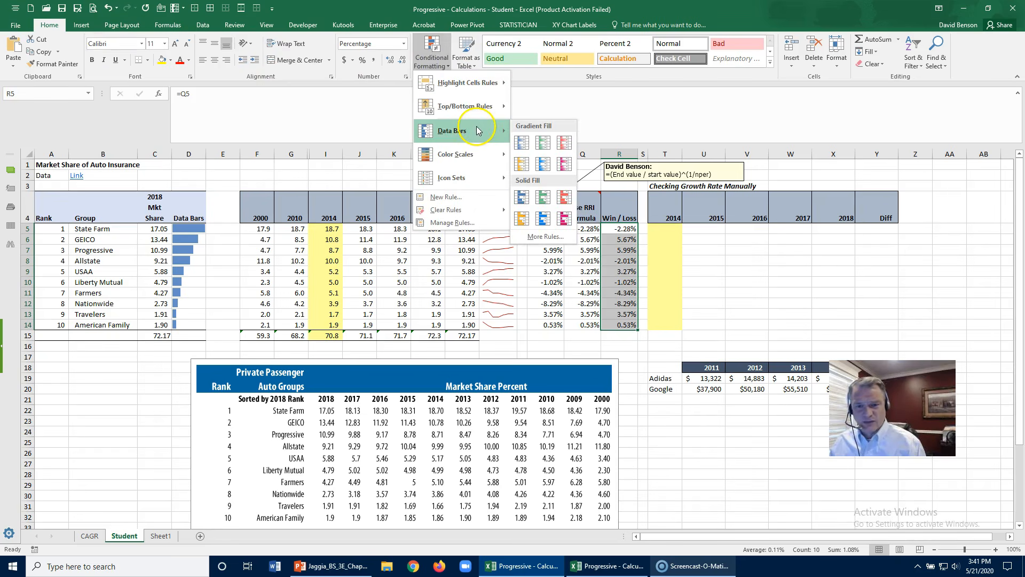
pyautogui.click(545, 237)
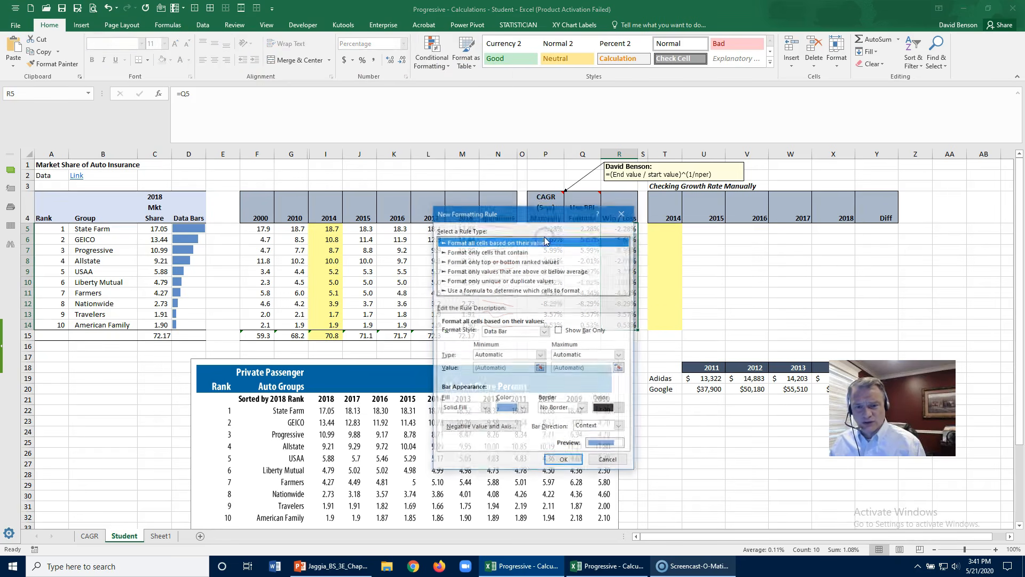
pyautogui.moveTo(541, 214); pyautogui.dragTo(439, 149)
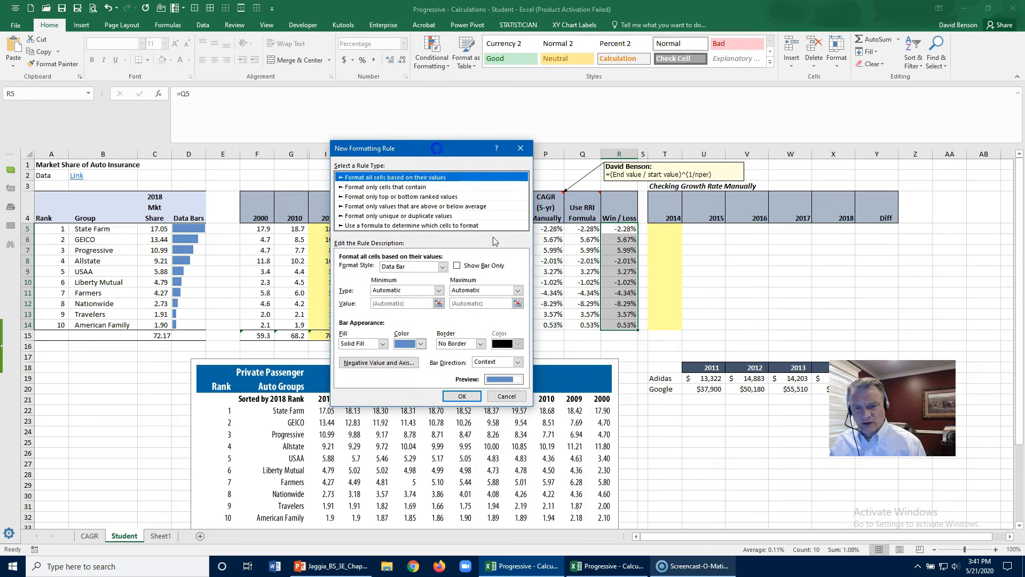
pyautogui.click(486, 267)
pyautogui.click(462, 396)
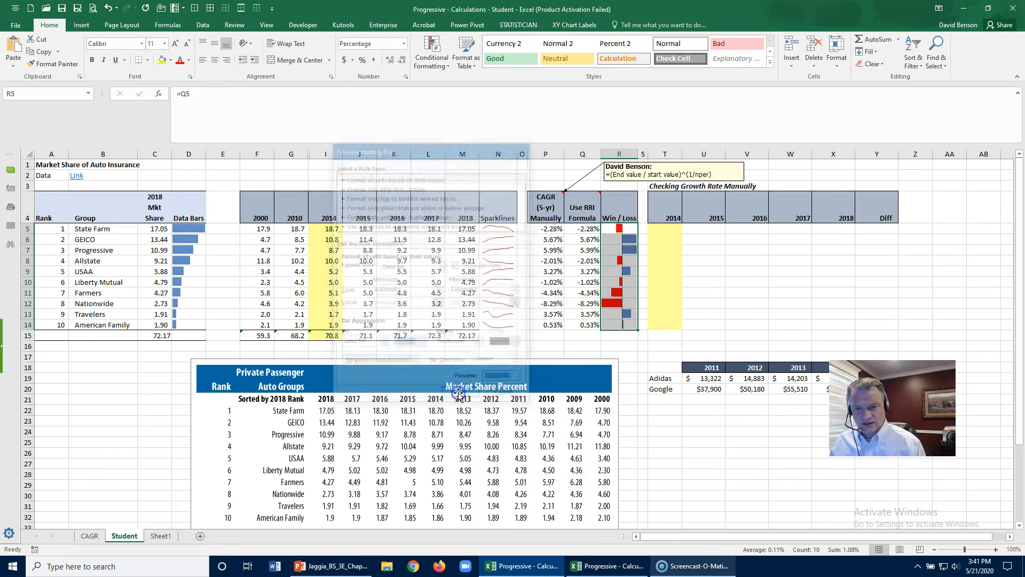
# Step: Examine the Win / Loss bars and growth rates of State Farm, GEICO, Farmers and Nationwide, and GEICO's 2000 share
pyautogui.click(609, 230)
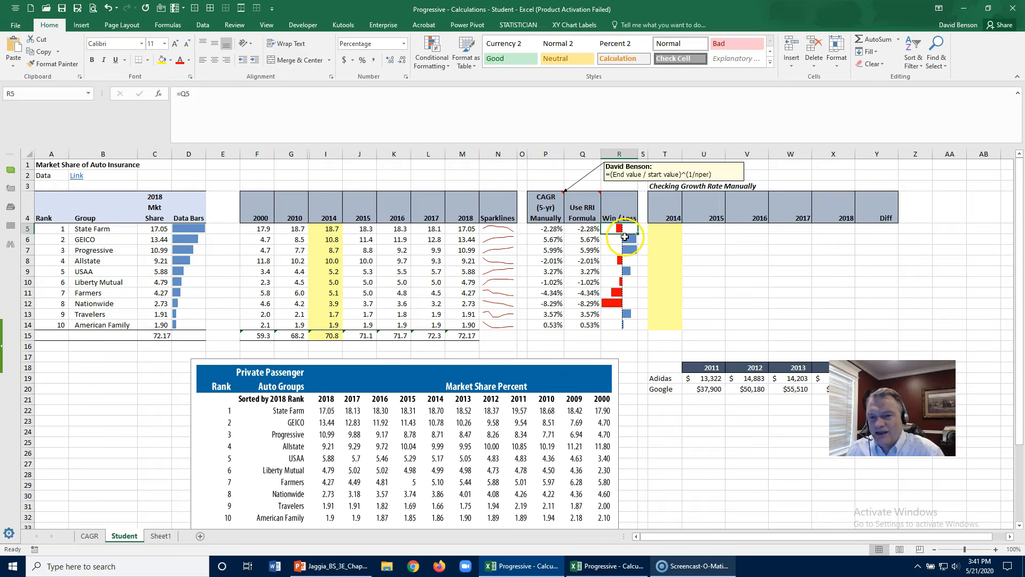
pyautogui.click(620, 237)
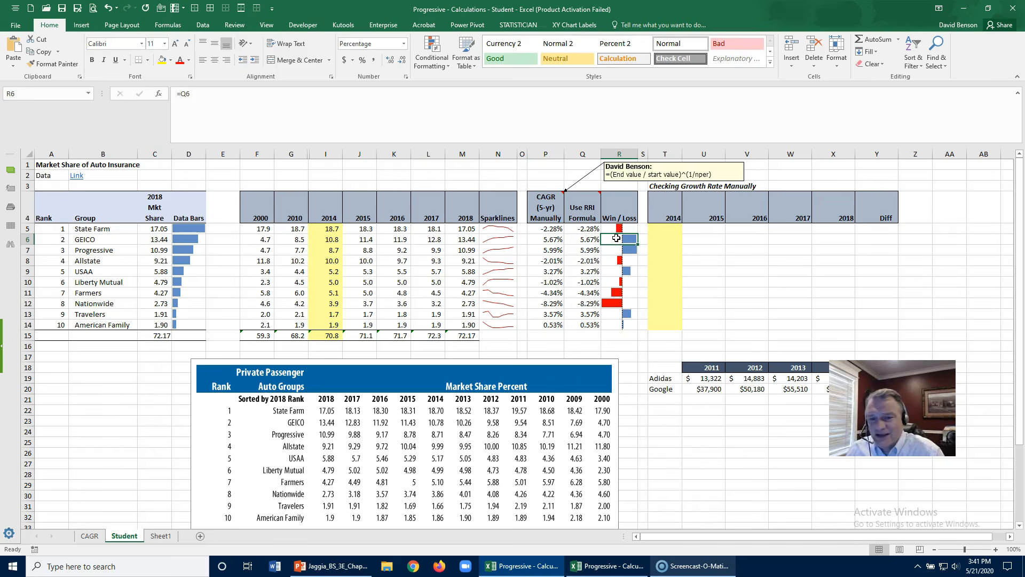
pyautogui.click(119, 304)
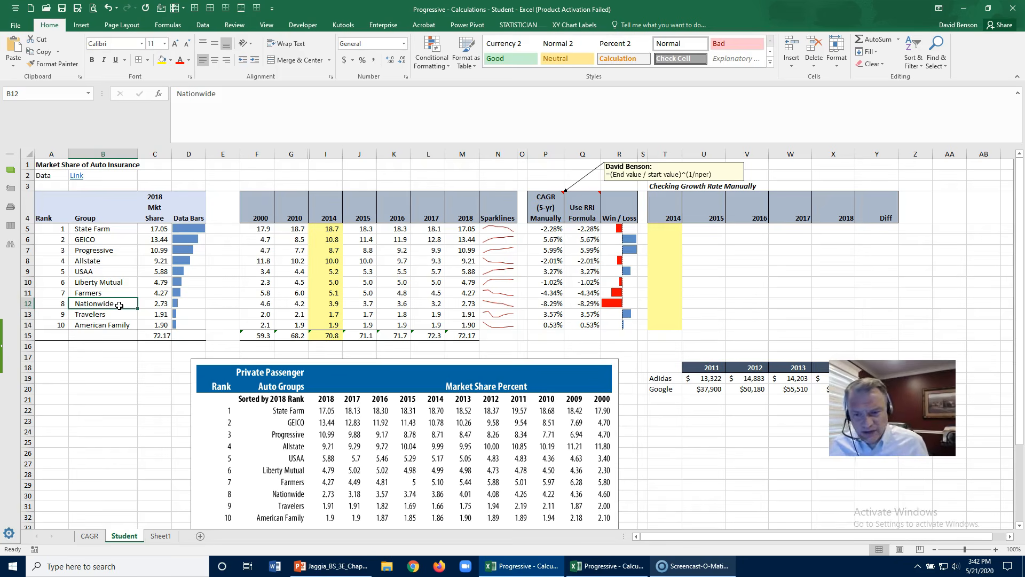
pyautogui.click(584, 303)
pyautogui.click(584, 294)
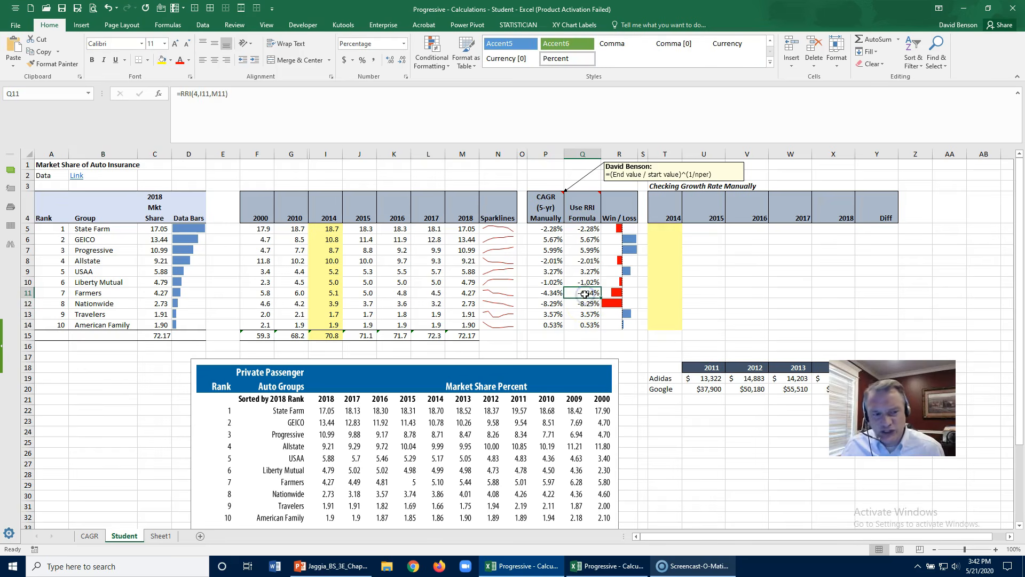
pyautogui.click(587, 229)
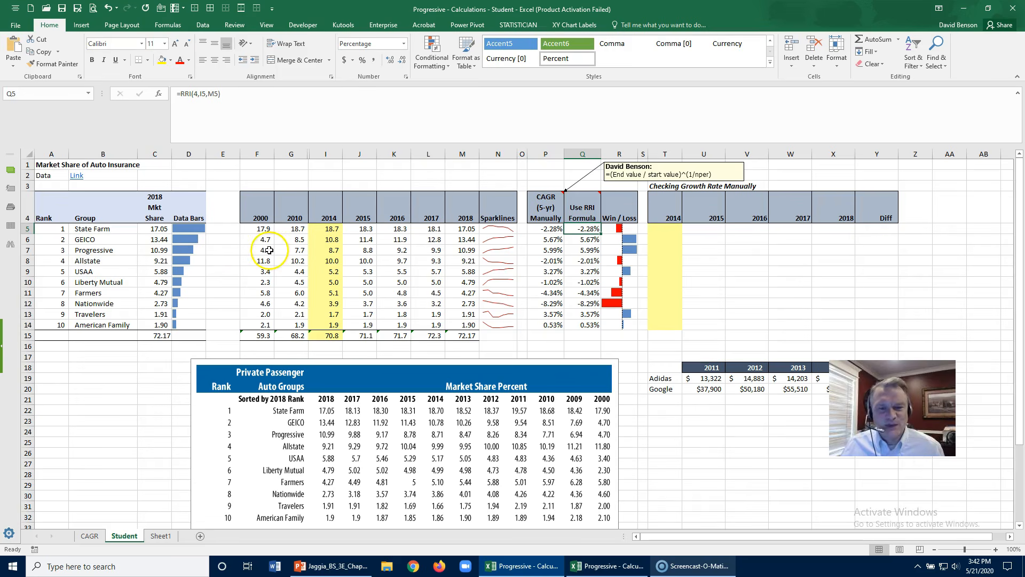
pyautogui.click(92, 251)
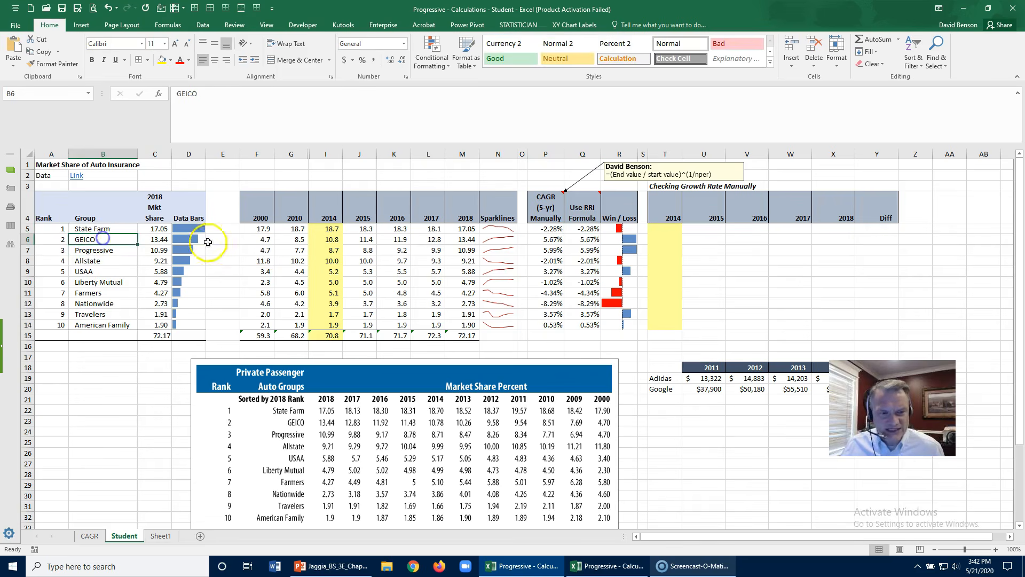
pyautogui.click(264, 240)
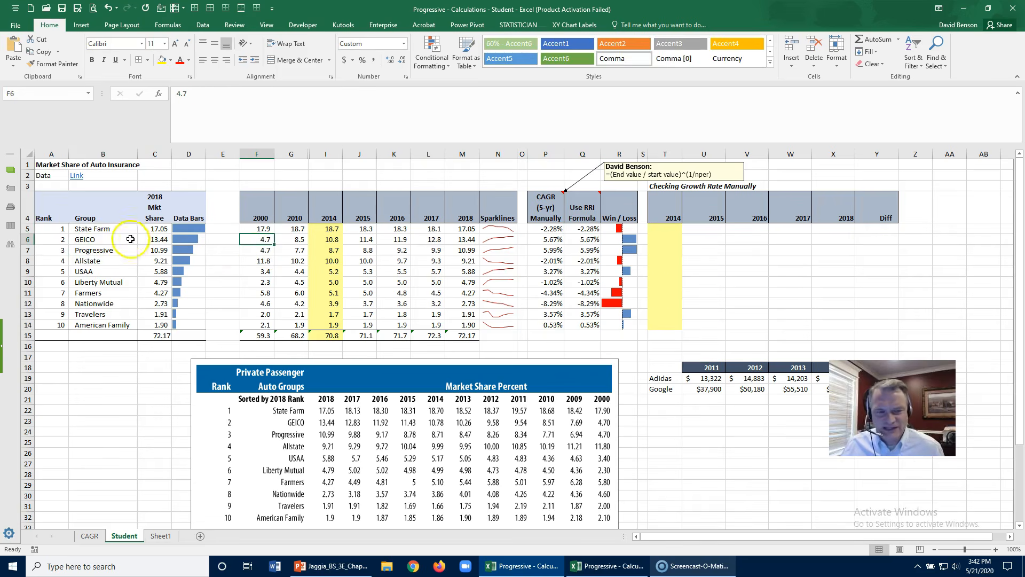
pyautogui.click(91, 294)
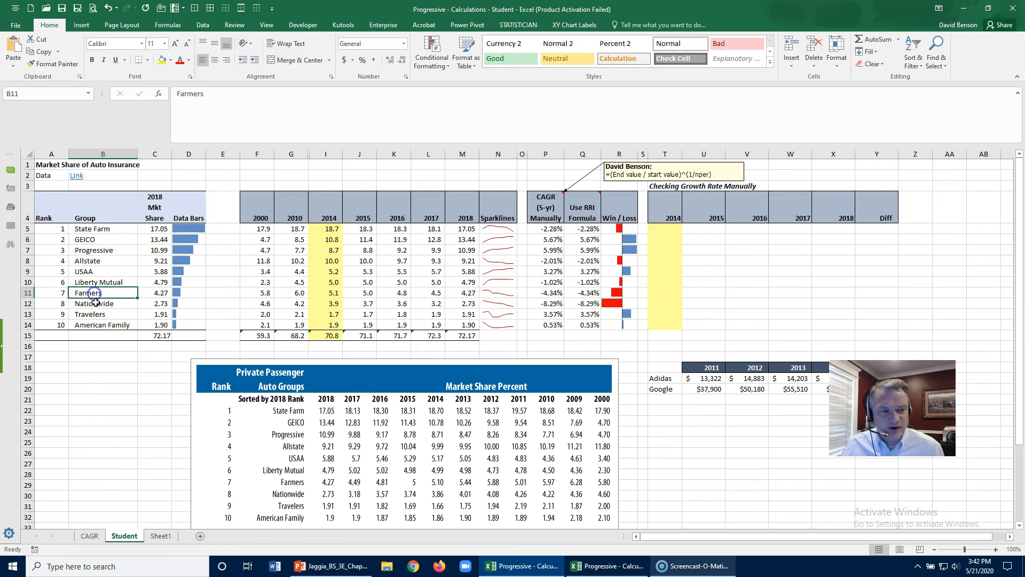
pyautogui.click(94, 303)
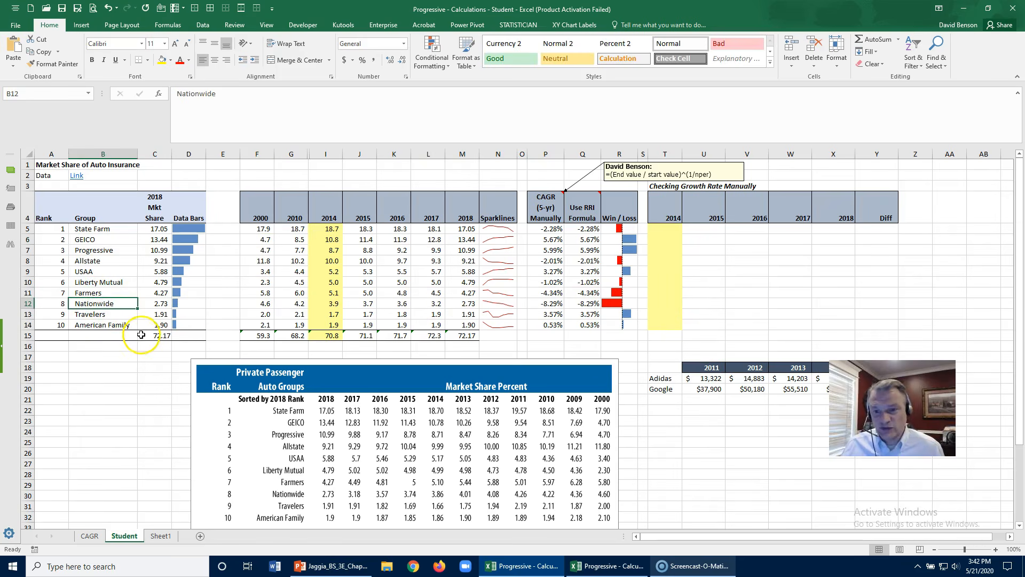
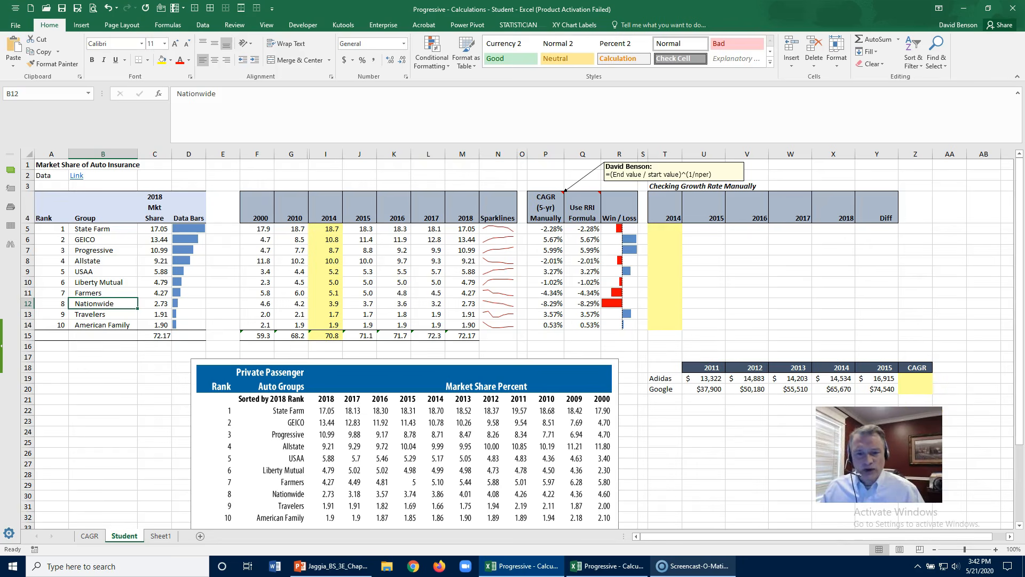
# Step: Copy the 2014 market shares in I5:I14 into T5:T14 of the manual growth rate check table
pyautogui.click(668, 188)
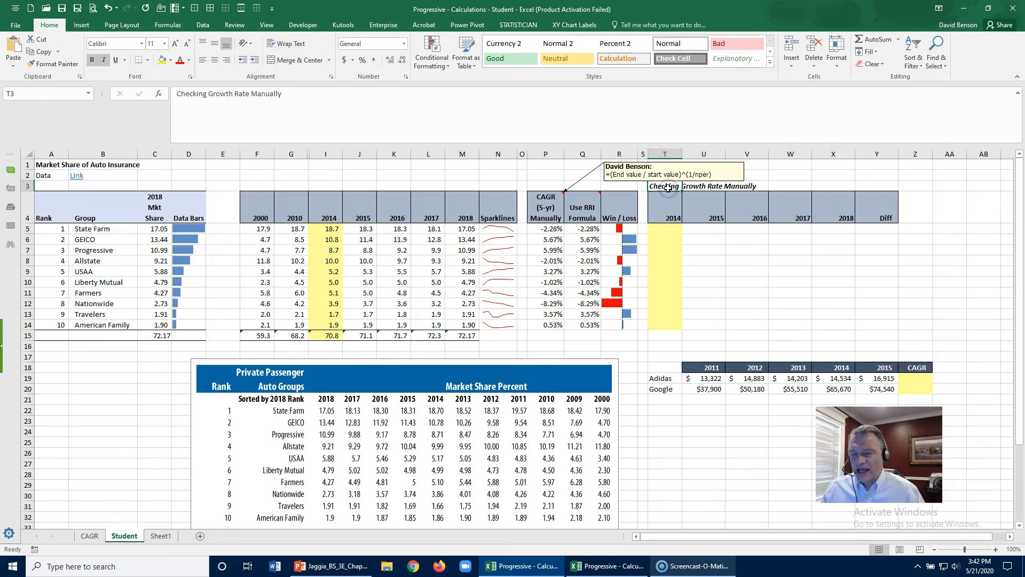
pyautogui.click(332, 227)
pyautogui.moveTo(332, 227); pyautogui.dragTo(330, 323)
pyautogui.hotkey('ctrl', 'c')
pyautogui.click(662, 226)
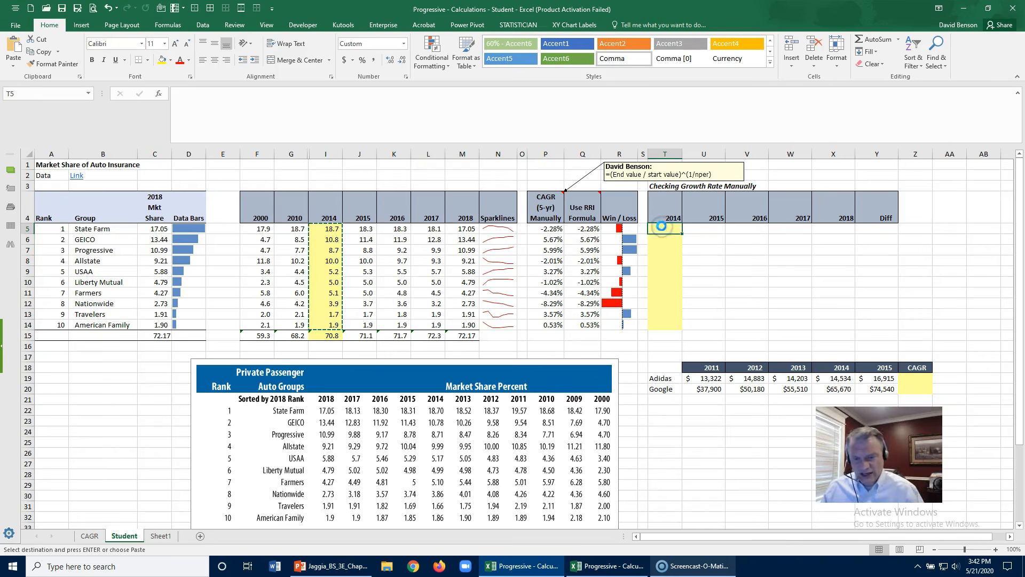
pyautogui.hotkey('ctrl', 'v')
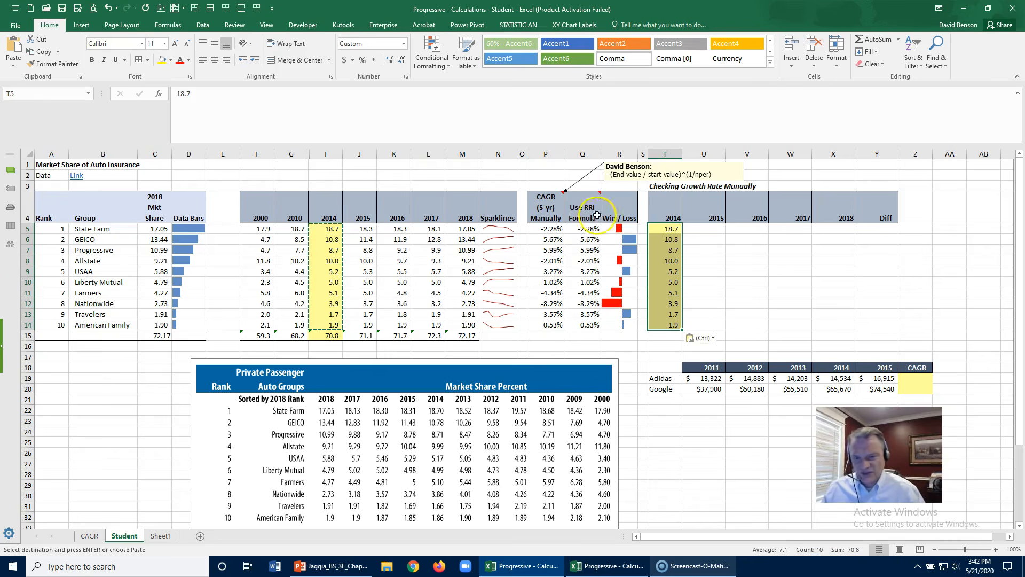
# Step: Examine GEICO's 2014 share, its RRI growth rate with extra decimals shown temporarily, and its actual 2018 share
pyautogui.click(711, 228)
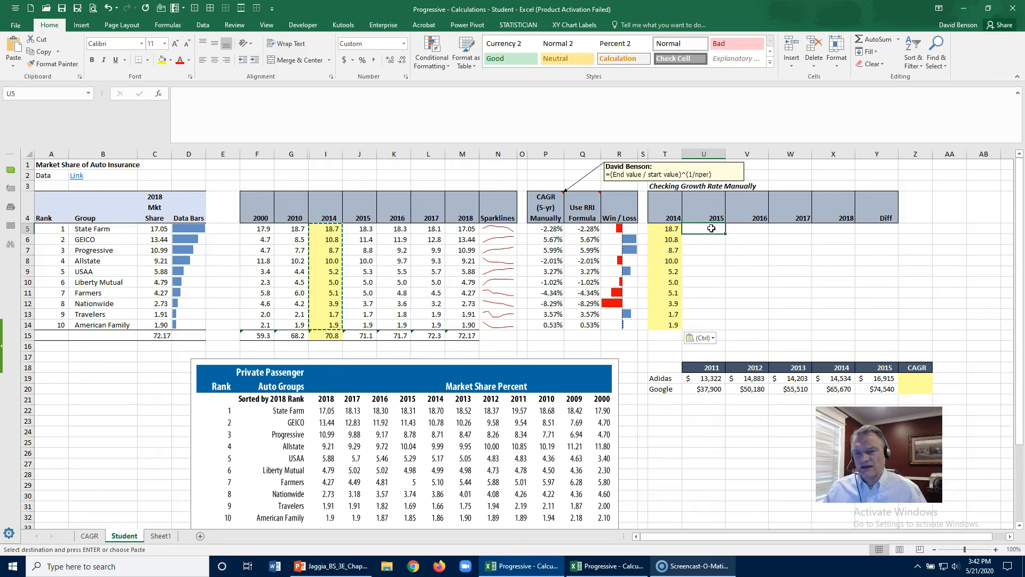
pyautogui.click(666, 230)
pyautogui.click(584, 240)
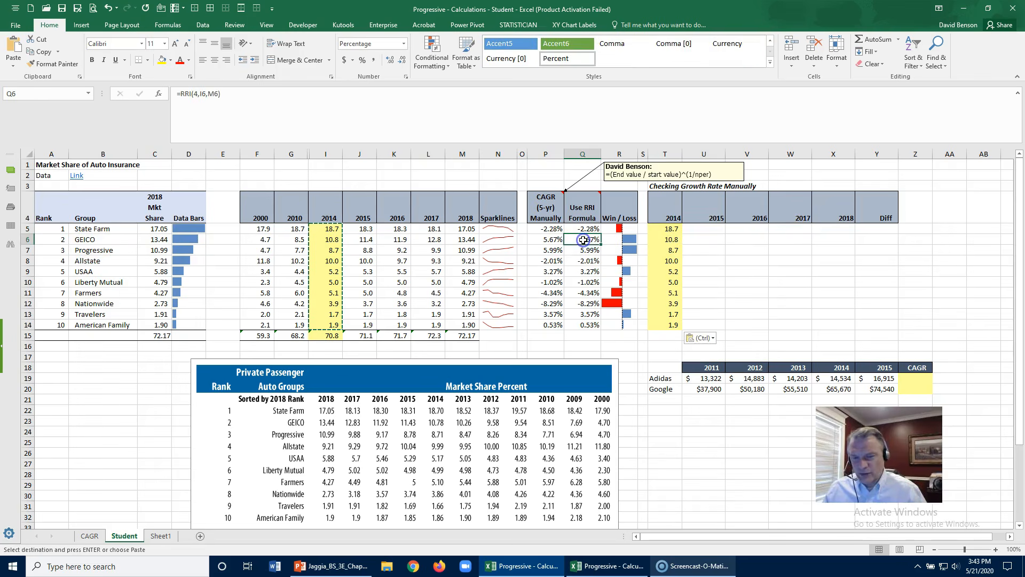
pyautogui.click(678, 238)
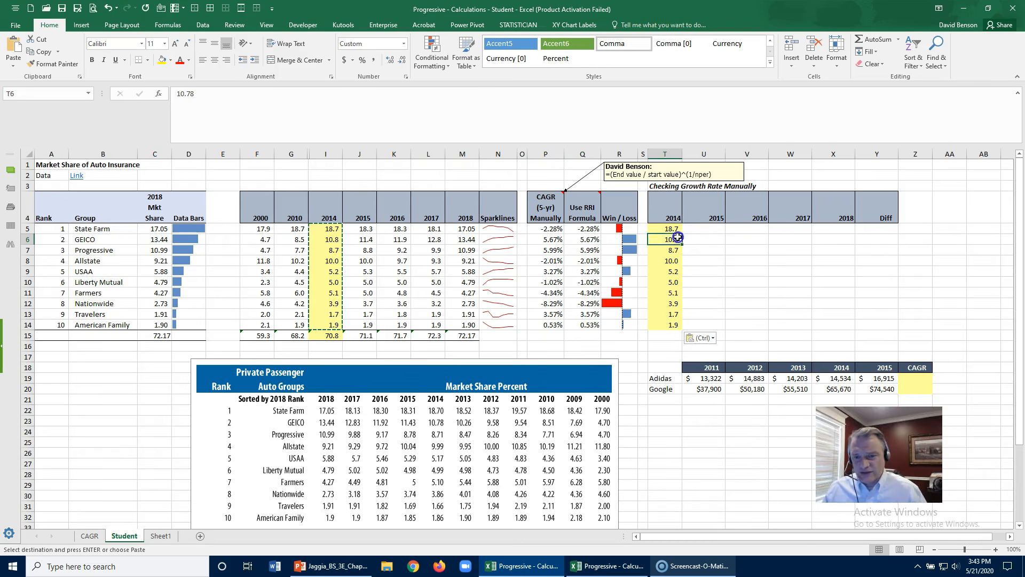
pyautogui.click(577, 241)
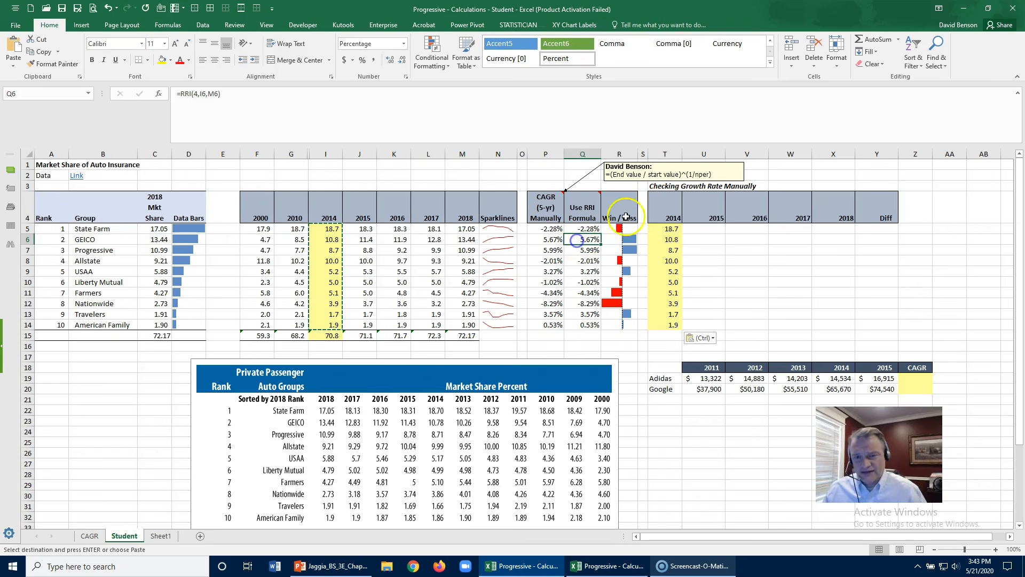
pyautogui.click(393, 61)
pyautogui.click(392, 60)
pyautogui.click(392, 61)
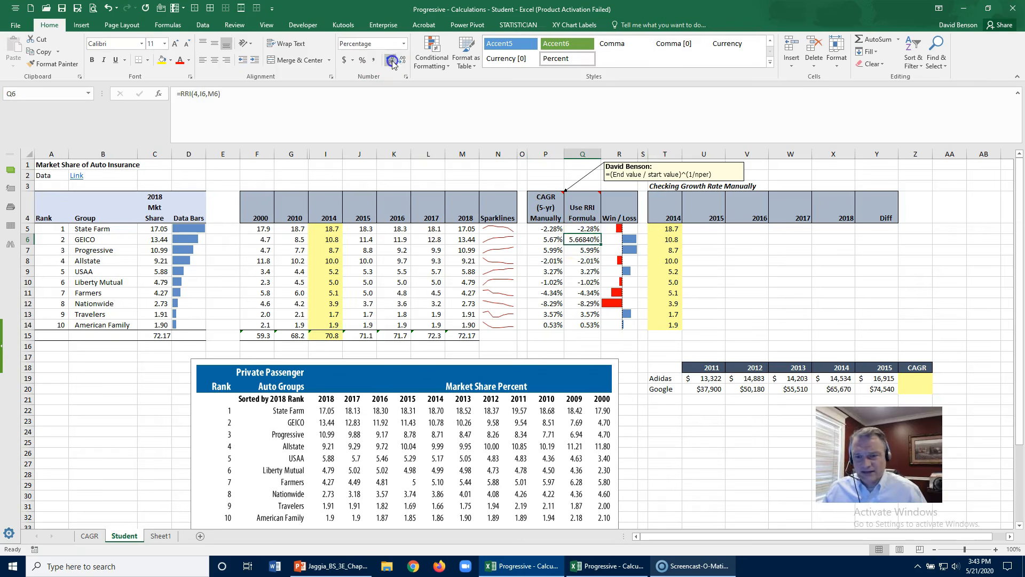
pyautogui.click(404, 64)
pyautogui.click(405, 64)
pyautogui.click(405, 63)
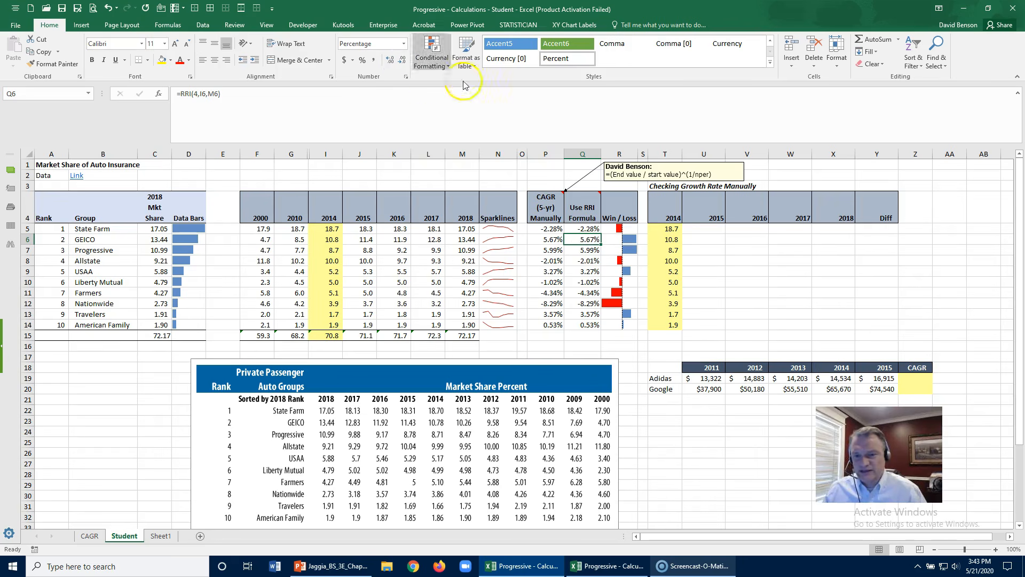
pyautogui.click(668, 239)
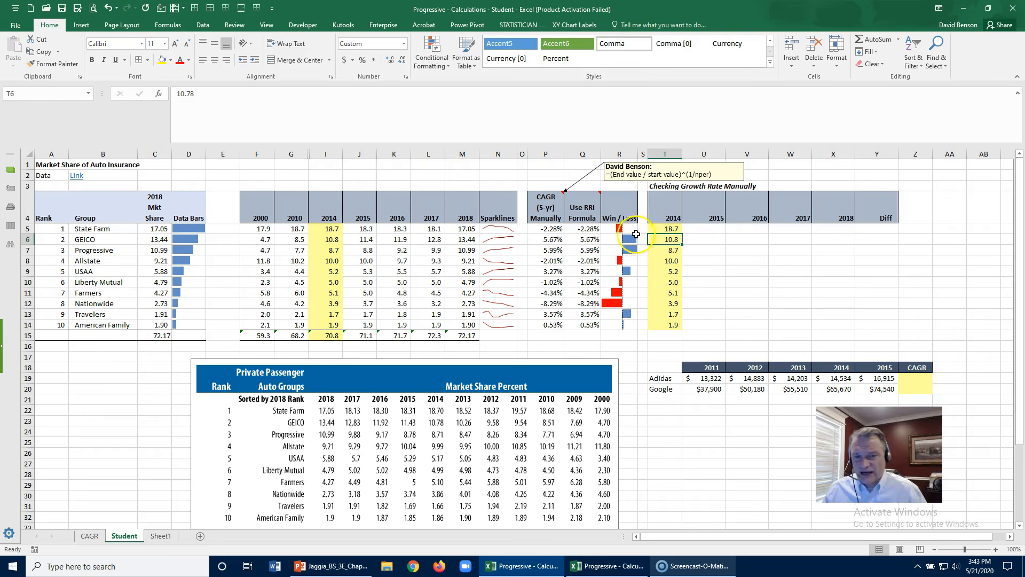
pyautogui.click(472, 240)
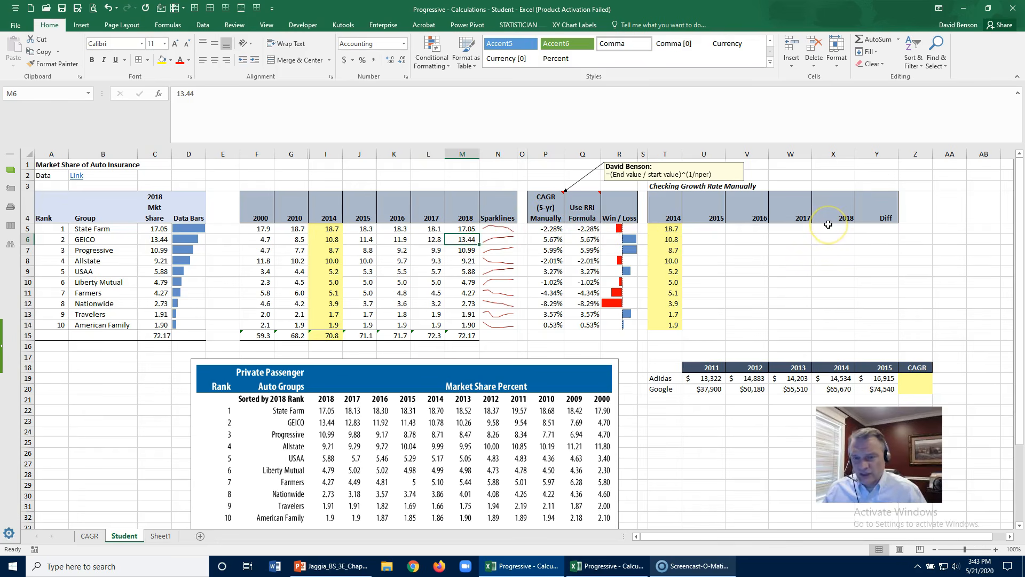
# Step: Calculate GEICO's projected 2015 share in U6 with =T6*(1+Q6)
pyautogui.click(711, 240)
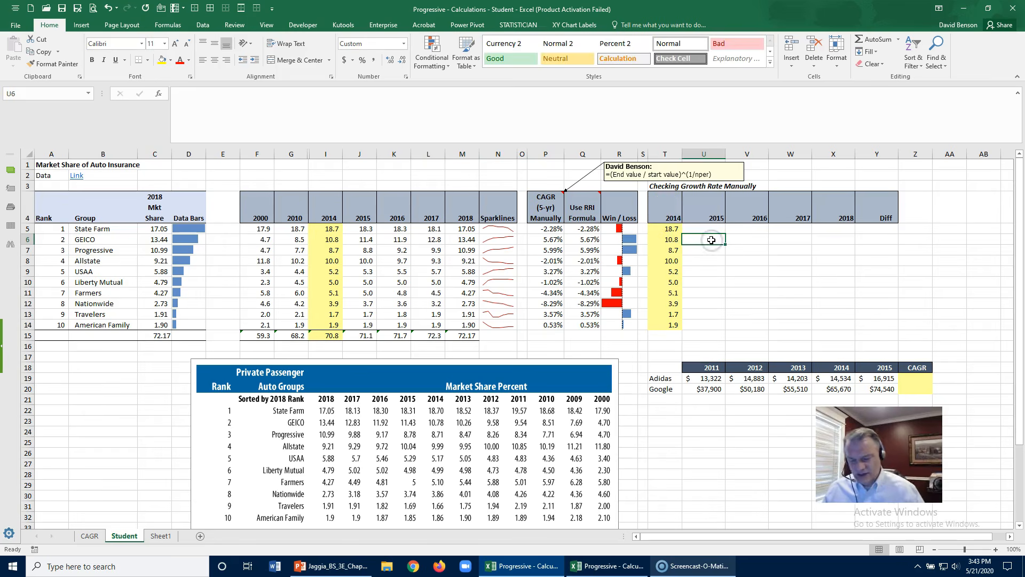
pyautogui.write('=')
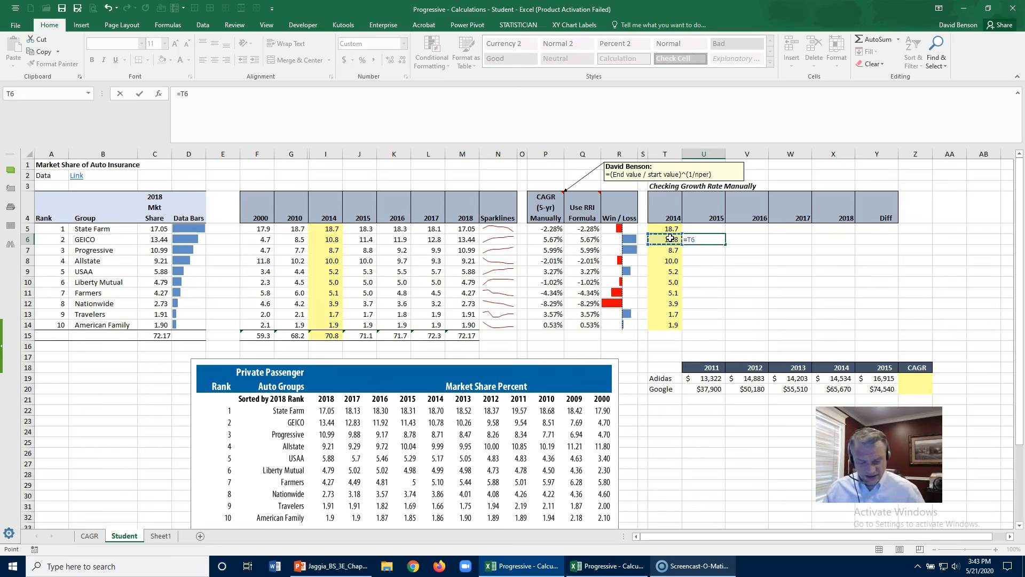
pyautogui.write('*')
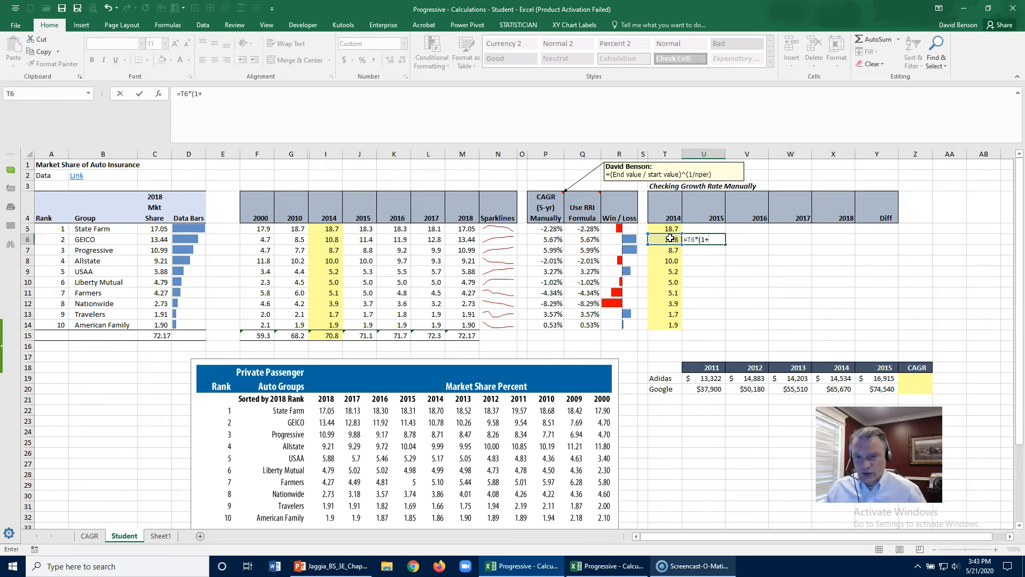
pyautogui.write('(1+')
pyautogui.click(589, 240)
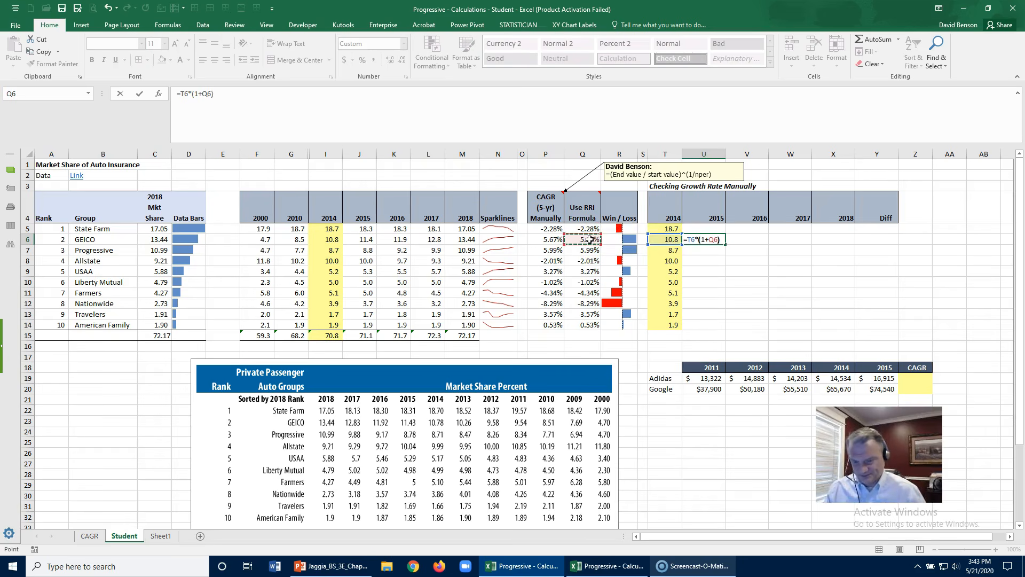
pyautogui.write(')')
pyautogui.press('Return')
pyautogui.press('Up')
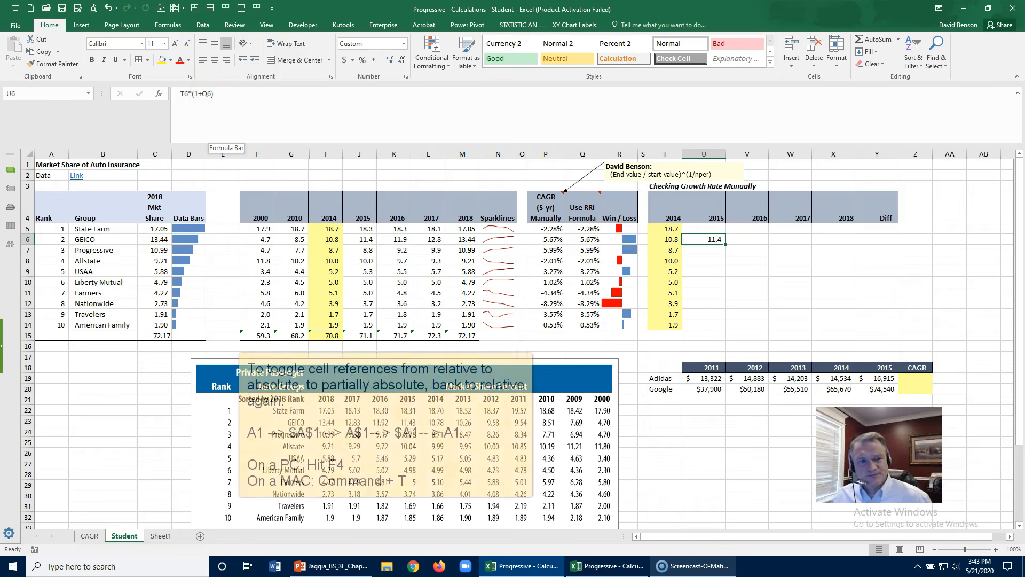
# Step: Lock only the column of the growth rate reference in U6, making the formula =T6*(1+$Q6)
pyautogui.click(208, 94)
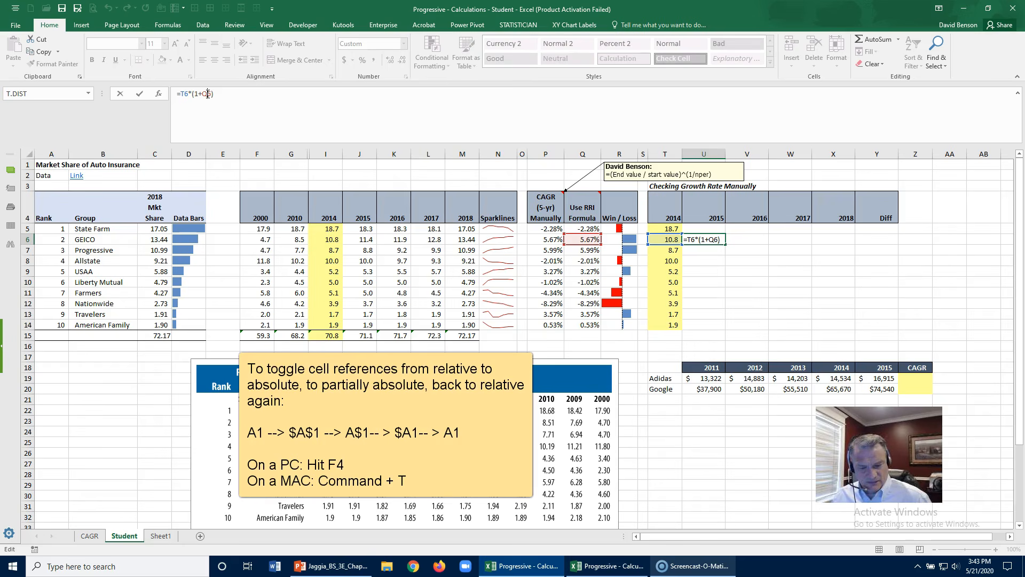
pyautogui.press('F4')
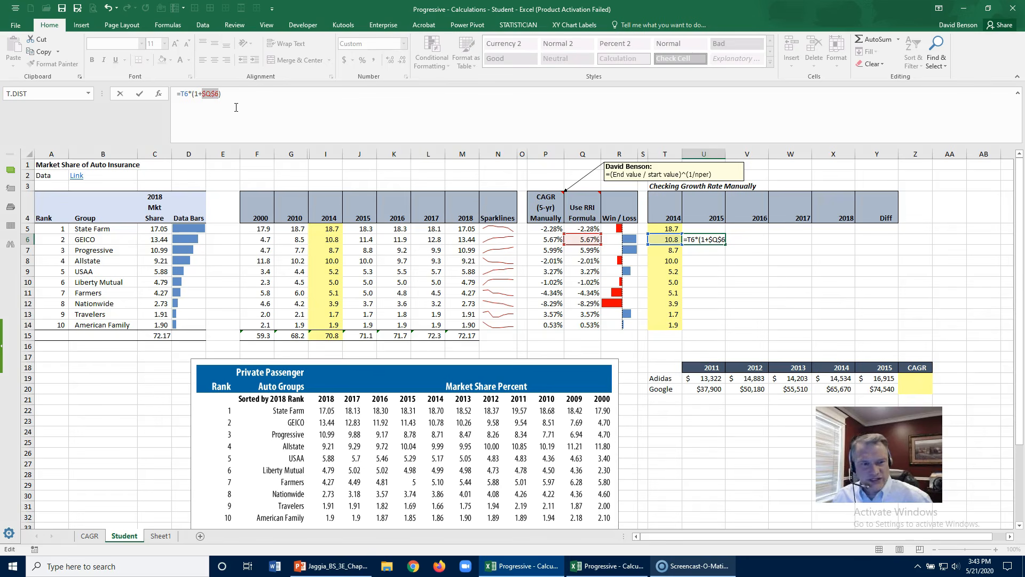
pyautogui.press('F4')
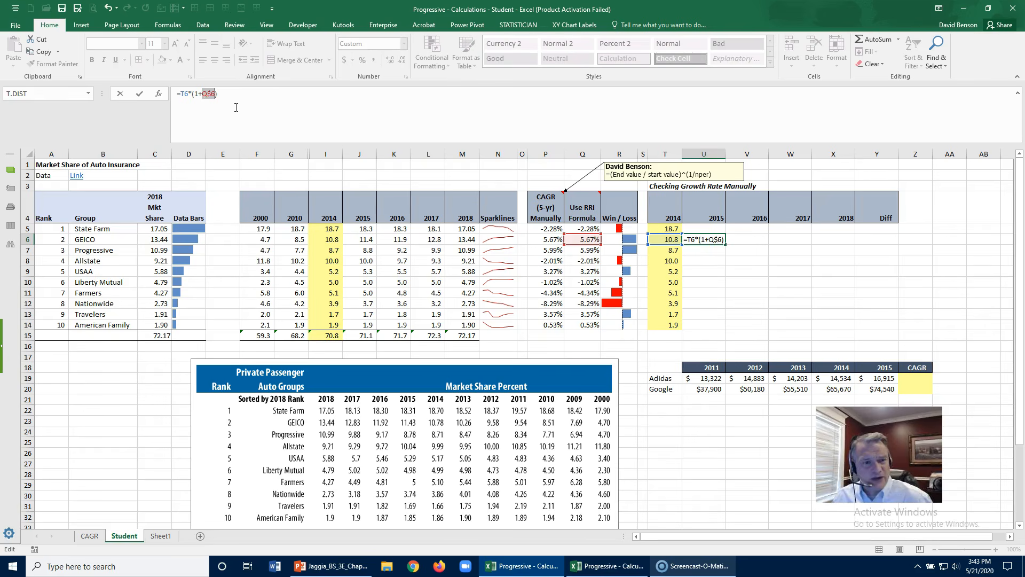
pyautogui.press('F4')
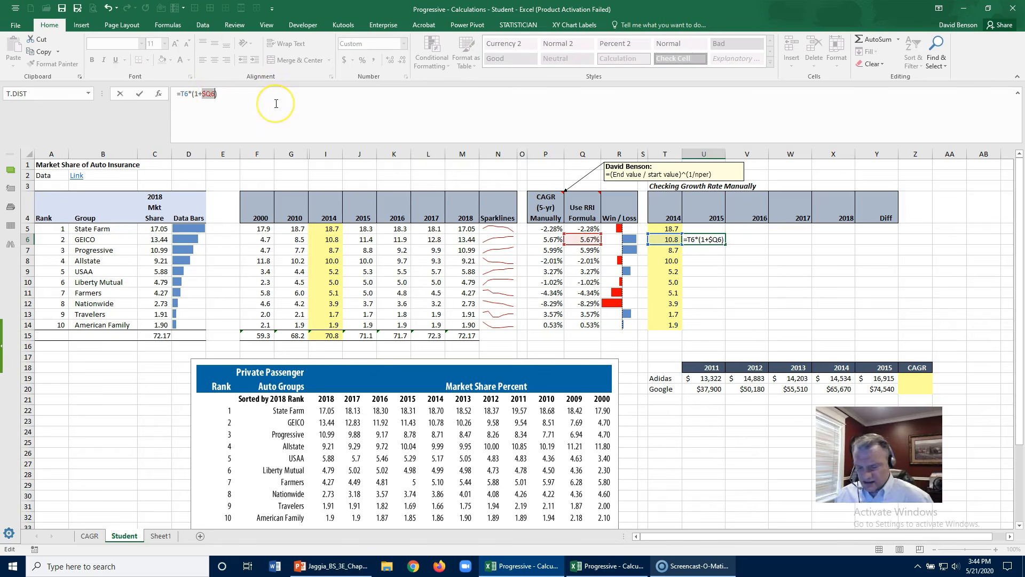
pyautogui.hotkey('ctrl', 'Return')
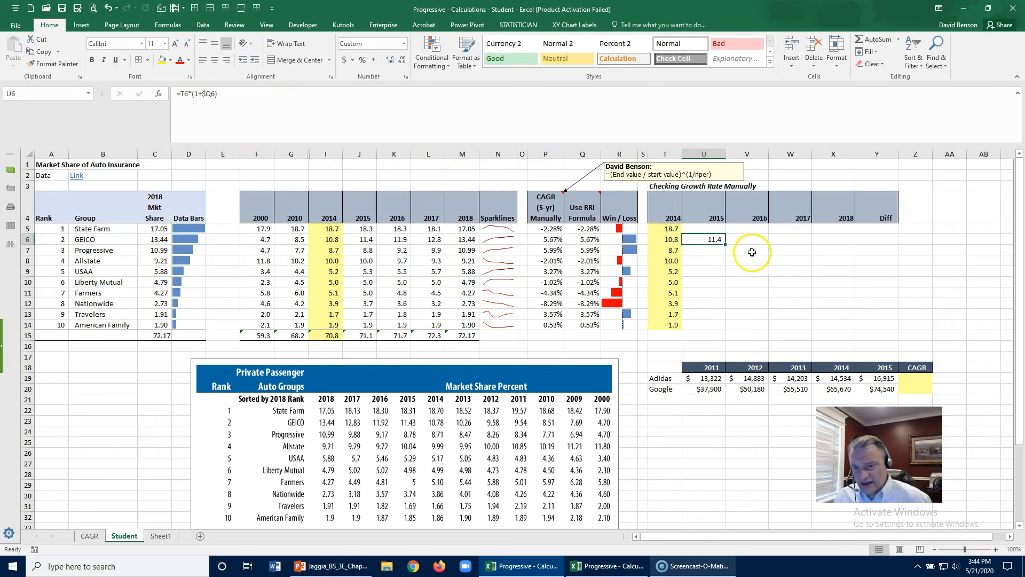
# Step: Fill GEICO's projection formula from U6 across through X6 and check the references in V6 and W6
pyautogui.moveTo(726, 244); pyautogui.dragTo(849, 245)
pyautogui.click(744, 239)
pyautogui.click(188, 94)
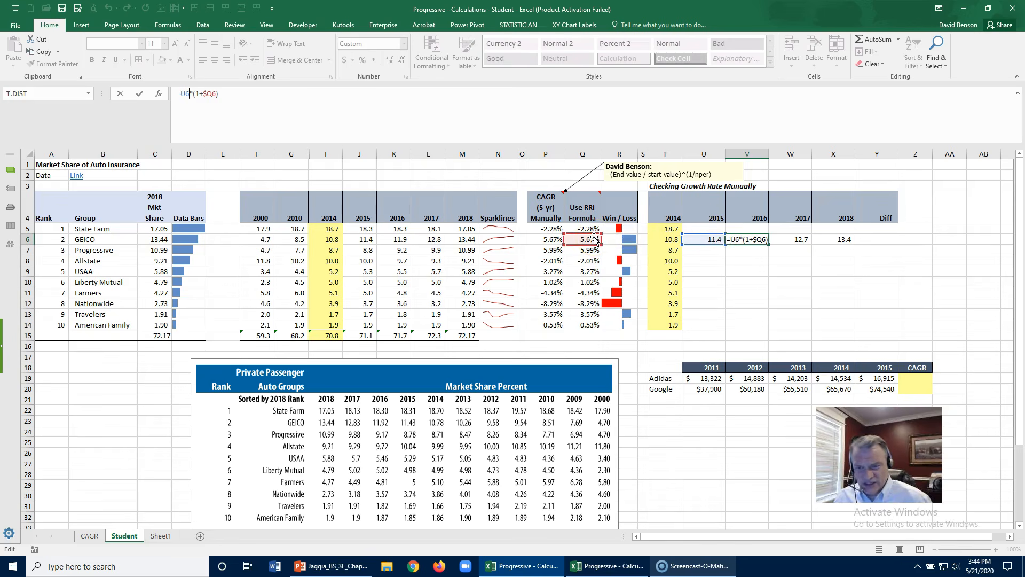
pyautogui.press('Return')
pyautogui.click(791, 240)
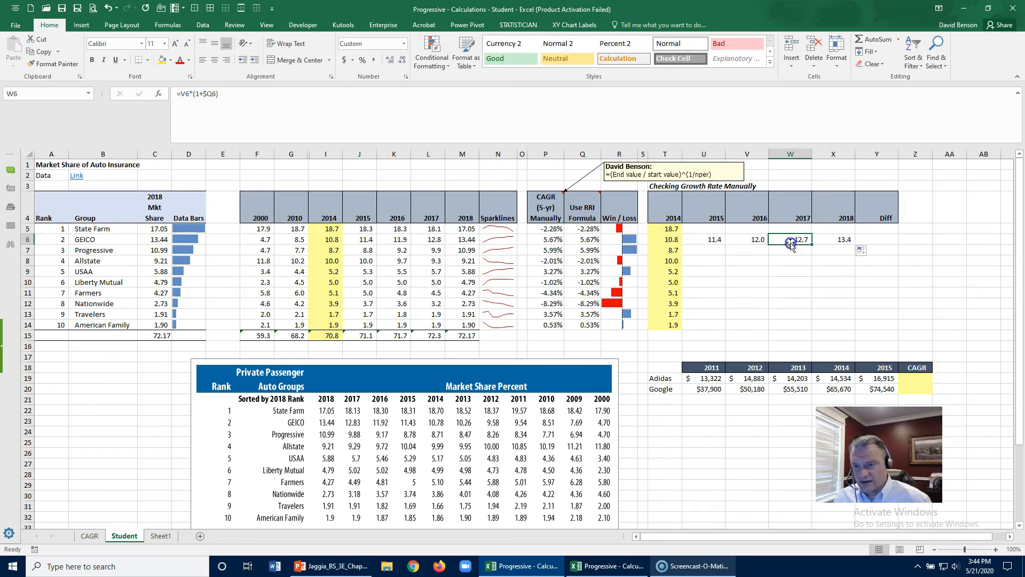
pyautogui.click(187, 95)
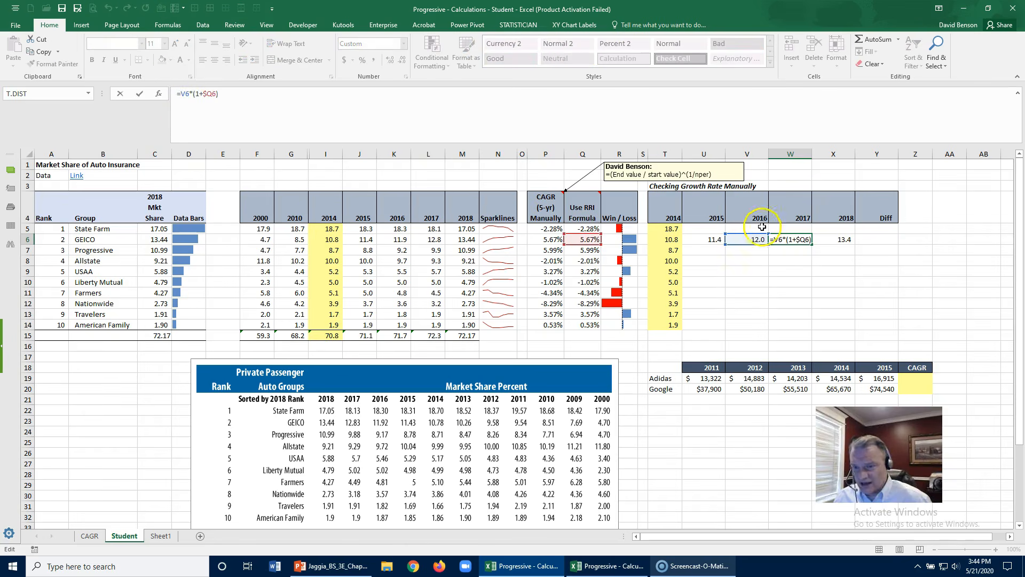
pyautogui.press('Return')
# Step: Apply the comma number format to GEICO's projected 2018 share in X6 and compare it with M6
pyautogui.click(826, 239)
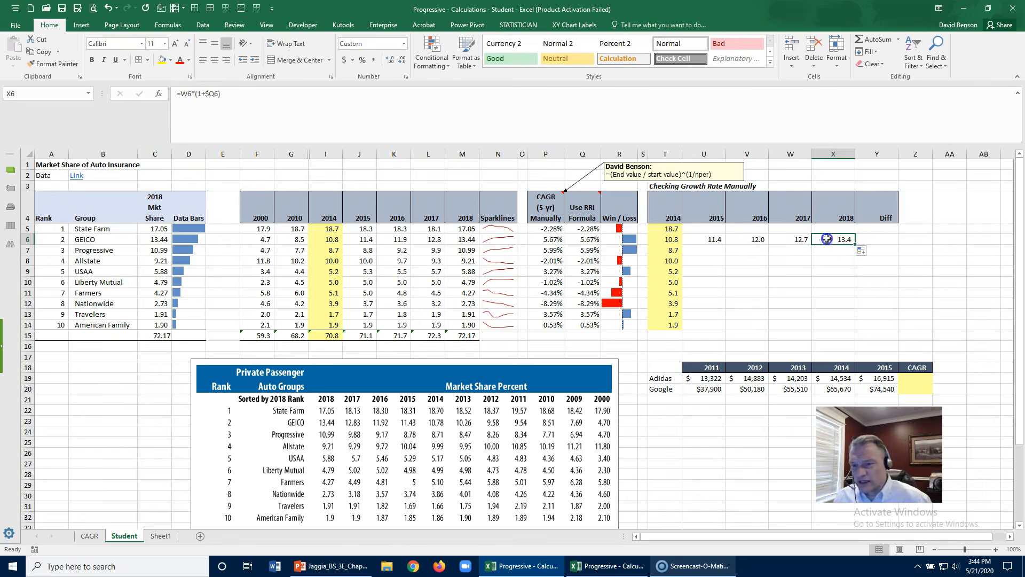
pyautogui.click(375, 62)
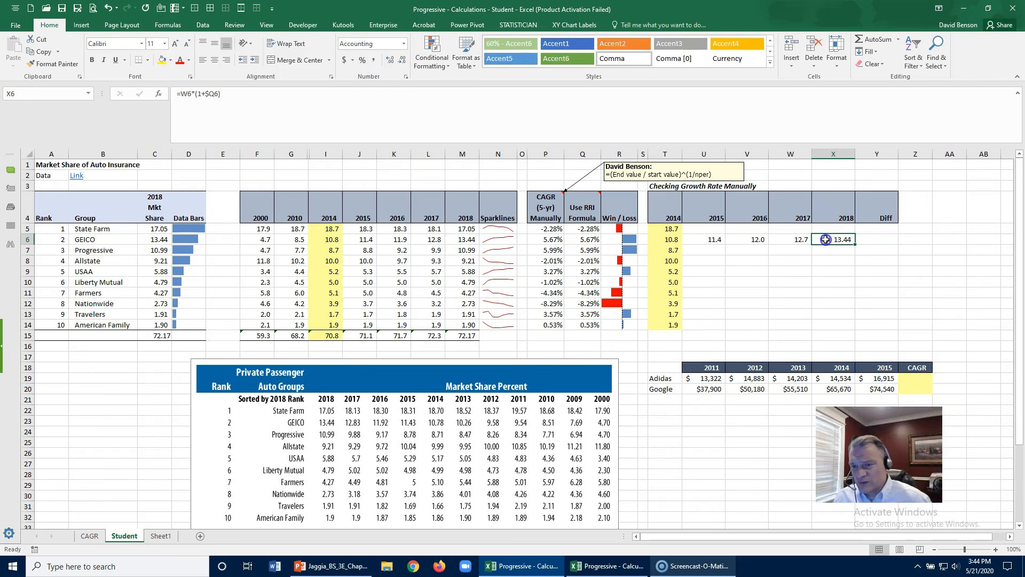
pyautogui.click(456, 239)
# Step: Fill the projections in U6:X6 down through row 14 and copy the same formulas into State Farm's U5:X5
pyautogui.moveTo(701, 237); pyautogui.dragTo(851, 330)
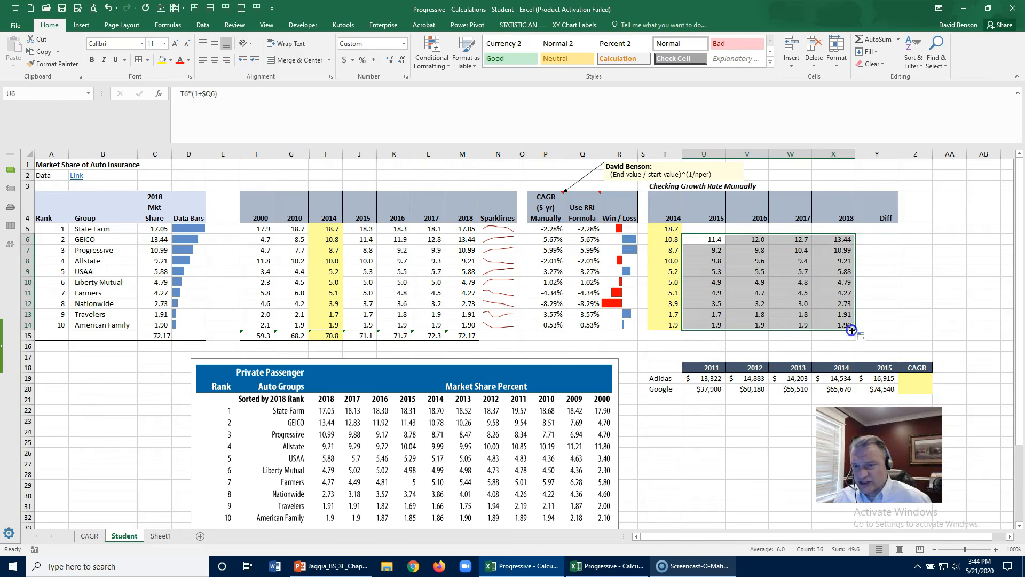
pyautogui.moveTo(705, 239); pyautogui.dragTo(832, 241)
pyautogui.hotkey('ctrl', 'c')
pyautogui.moveTo(704, 228); pyautogui.dragTo(845, 229)
pyautogui.hotkey('ctrl', 'v')
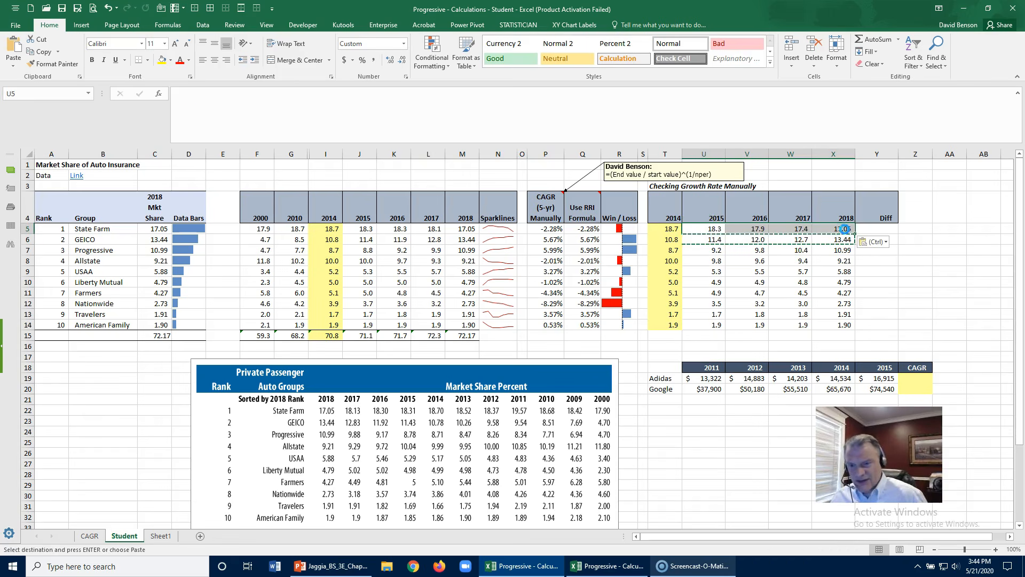
pyautogui.press('Escape')
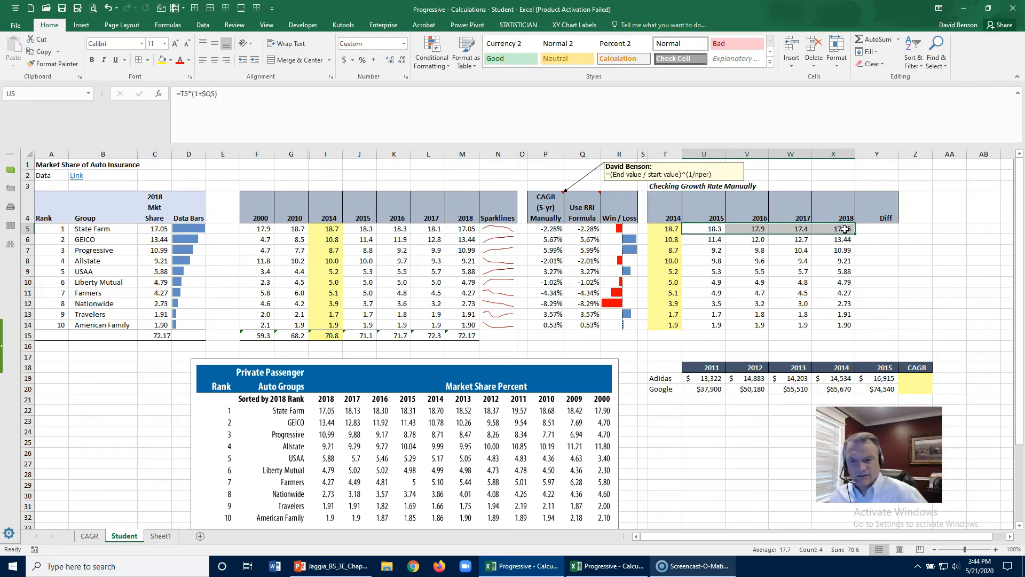
# Step: Compare State Farm's projected 2018 share with M5 and enter the difference formula =X5-M5 in Y5
pyautogui.click(827, 231)
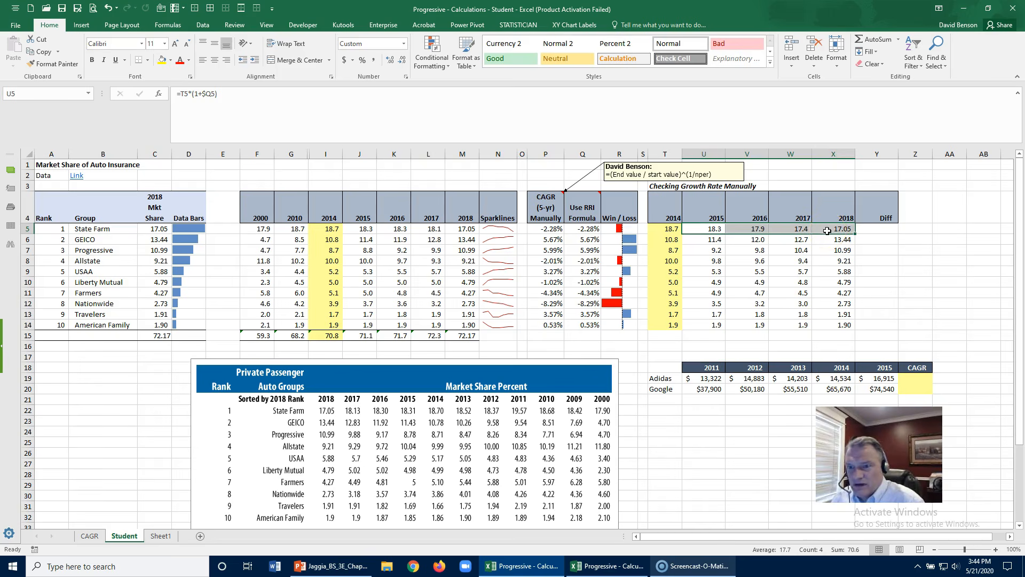
pyautogui.click(456, 229)
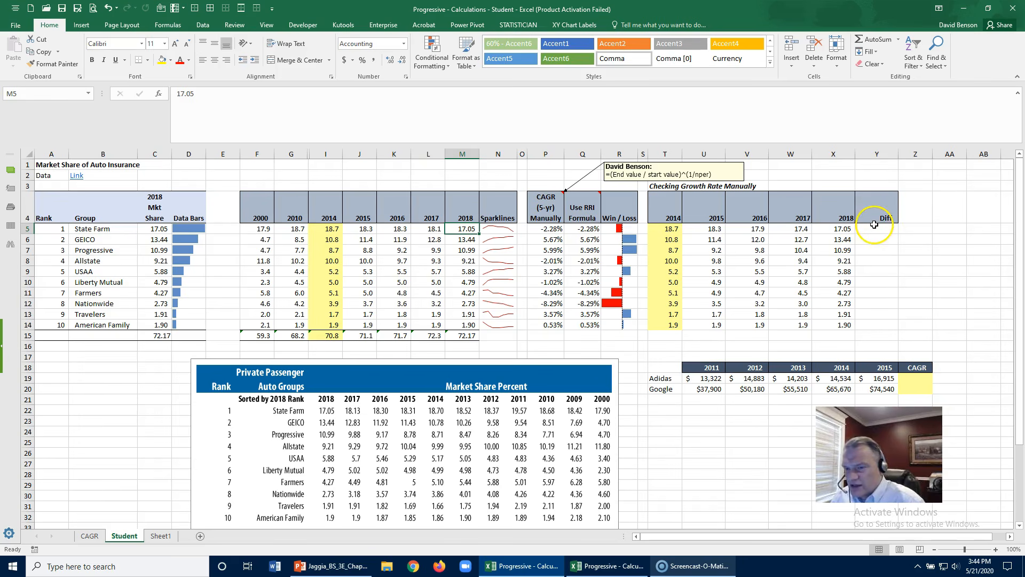
pyautogui.click(874, 228)
pyautogui.write('=')
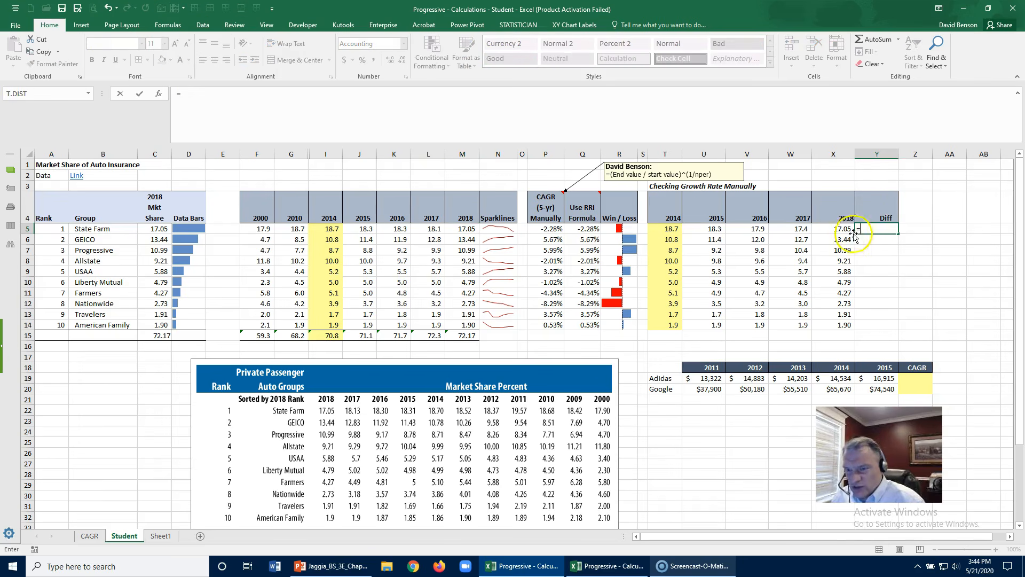
pyautogui.click(839, 229)
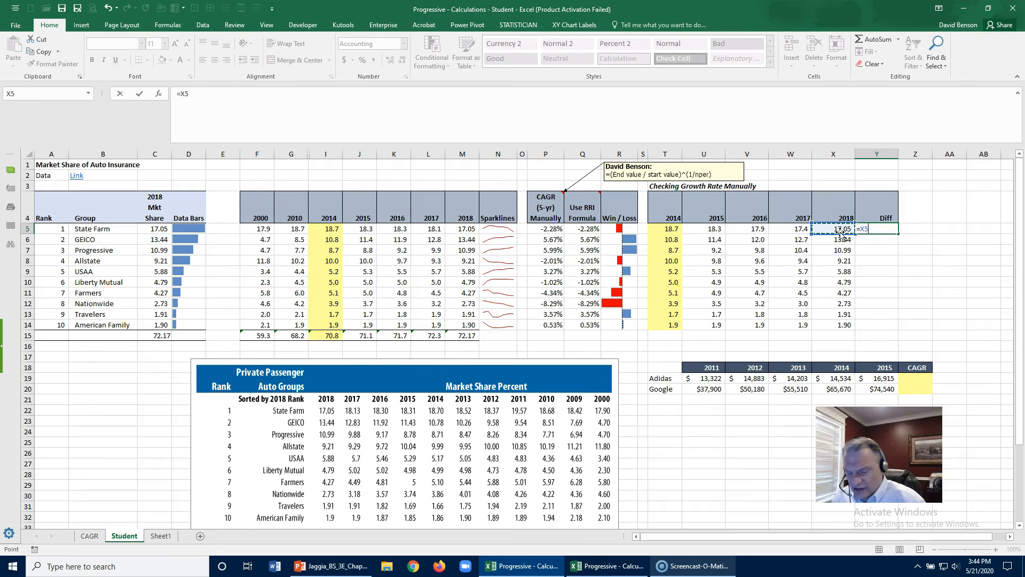
pyautogui.write('-')
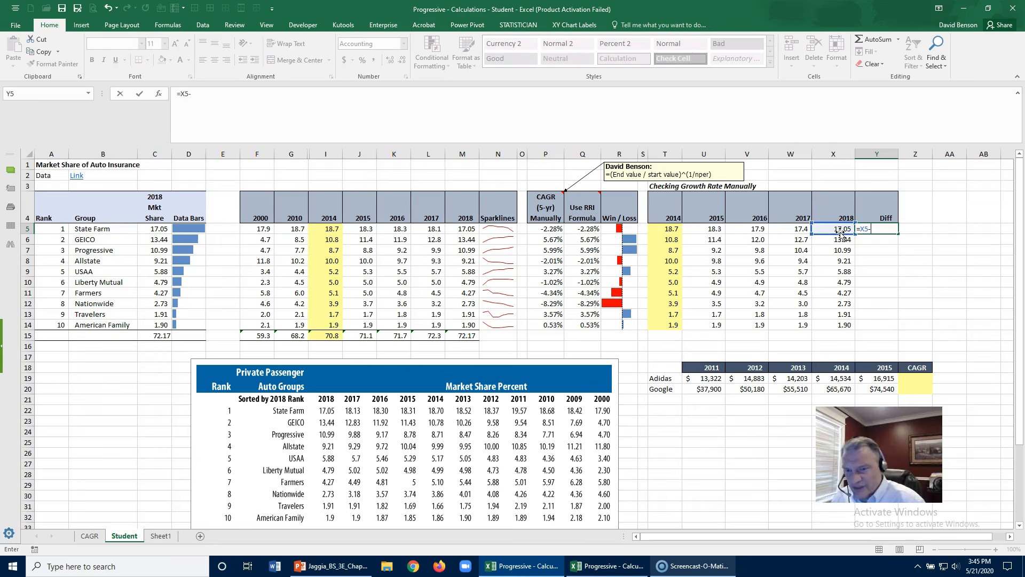
pyautogui.click(464, 229)
pyautogui.press('Return')
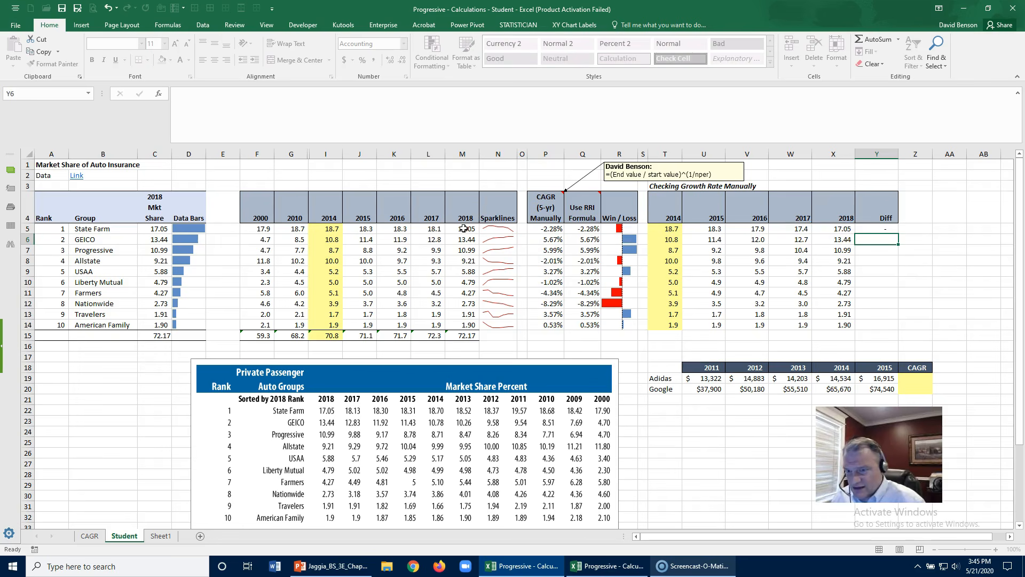
# Step: Fill the Diff formula from Y5 down through Y14 and shade the range light gray
pyautogui.click(876, 229)
pyautogui.moveTo(898, 234); pyautogui.dragTo(899, 330)
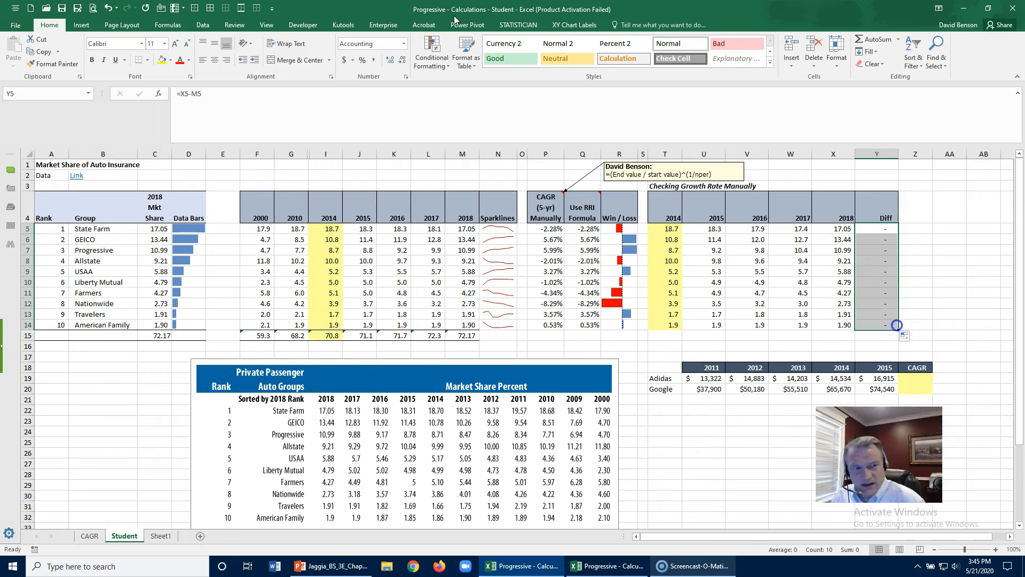
pyautogui.click(171, 60)
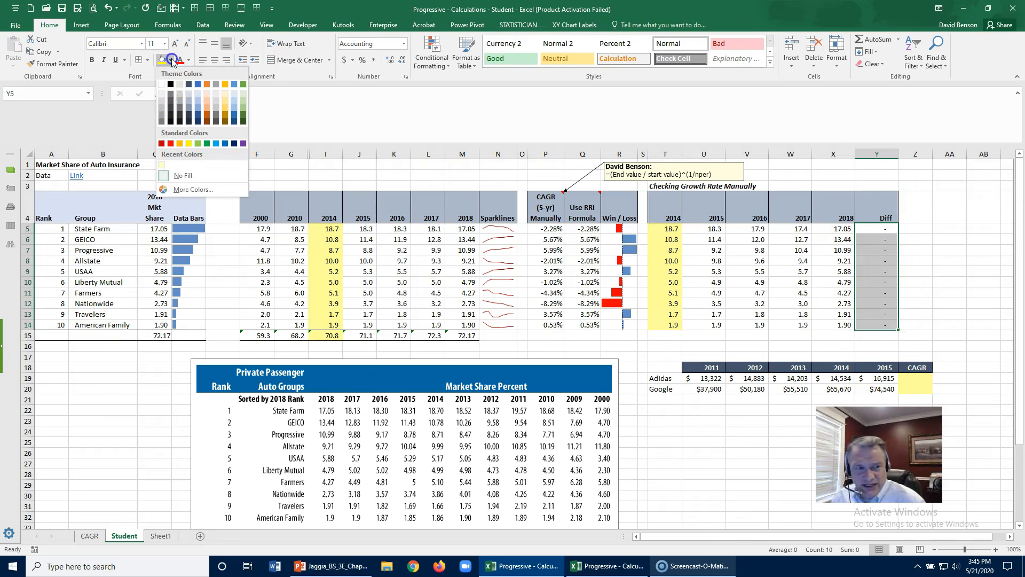
pyautogui.click(161, 100)
pyautogui.click(878, 233)
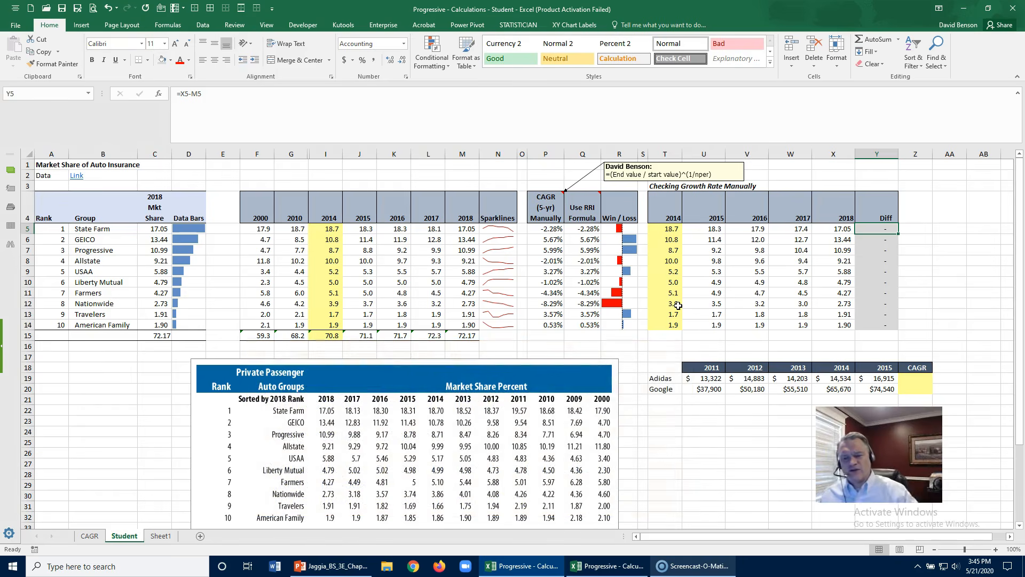
# Step: Try State Farm's projection without the column lock, changing U5 to =T5*(1+Q5) and filling it across through X5
pyautogui.click(707, 230)
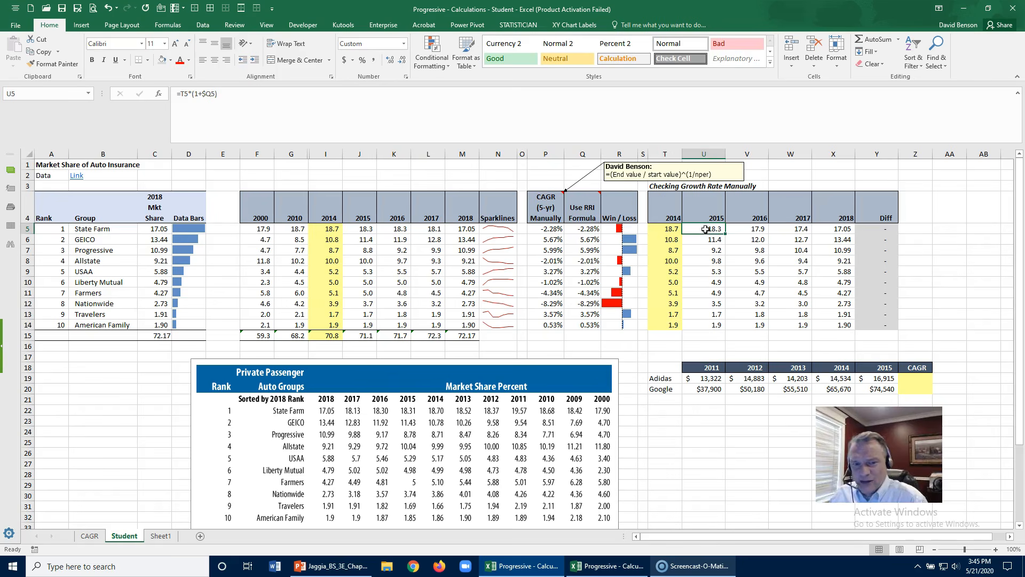
pyautogui.click(203, 97)
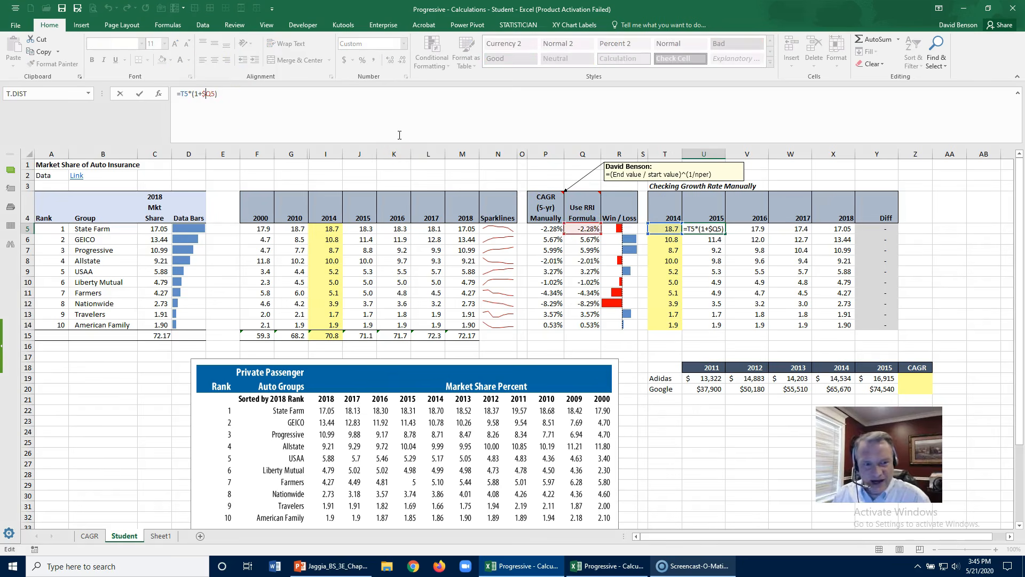
pyautogui.press('F4')
pyautogui.hotkey('ctrl', 'Return')
pyautogui.moveTo(726, 234); pyautogui.dragTo(846, 234)
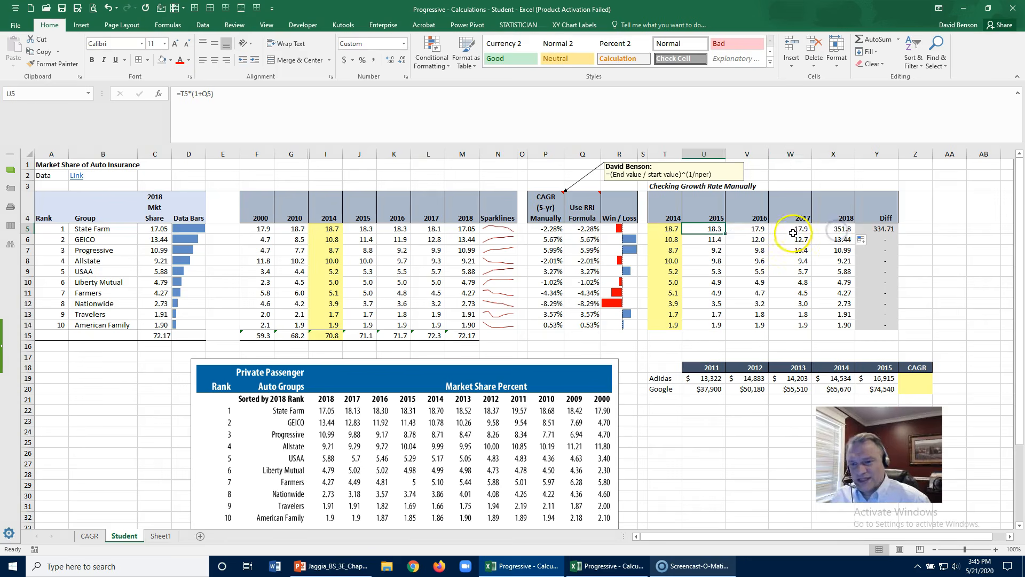
# Step: Inspect the shifted growth rate reference in W5 and undo both the fill and the removal of the column lock
pyautogui.click(793, 232)
pyautogui.click(208, 93)
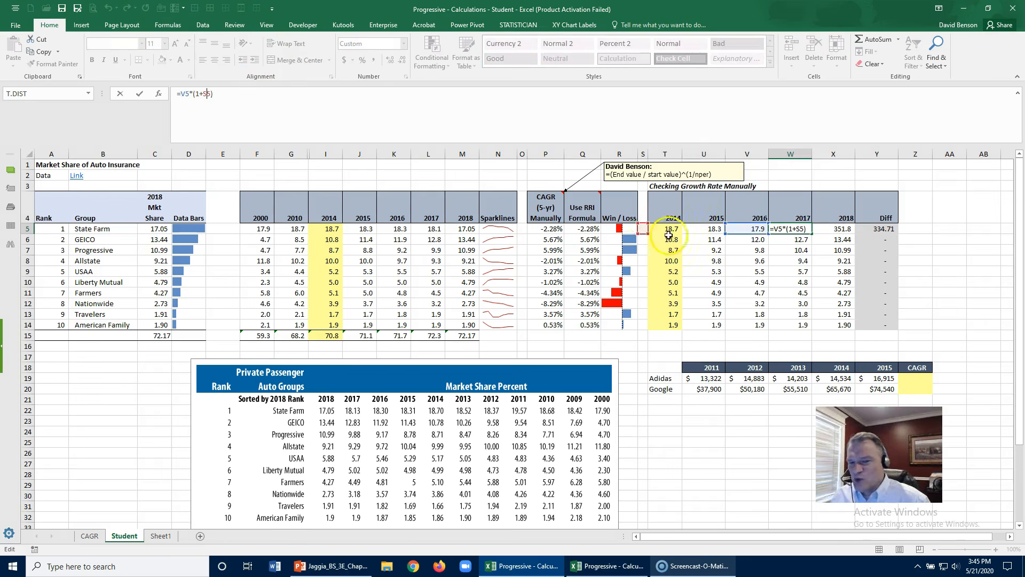
pyautogui.press('Escape')
pyautogui.hotkey('ctrl', 'z')
pyautogui.hotkey('ctrl', 'z')
# Step: Check the locked growth rate reference in State Farm's 2017 projection formula in W5 against the RRI column
pyautogui.click(758, 229)
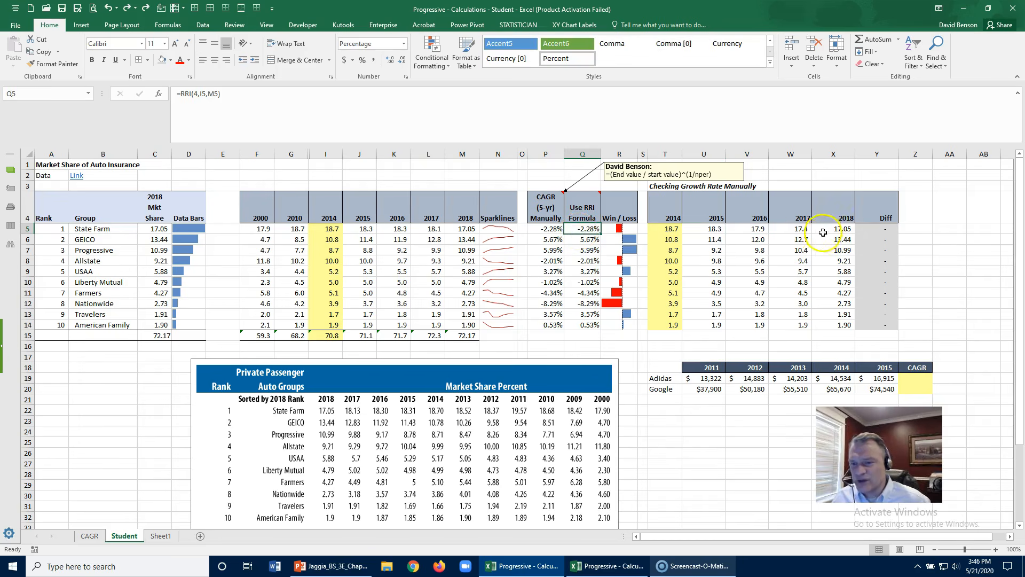
pyautogui.click(806, 229)
pyautogui.click(203, 93)
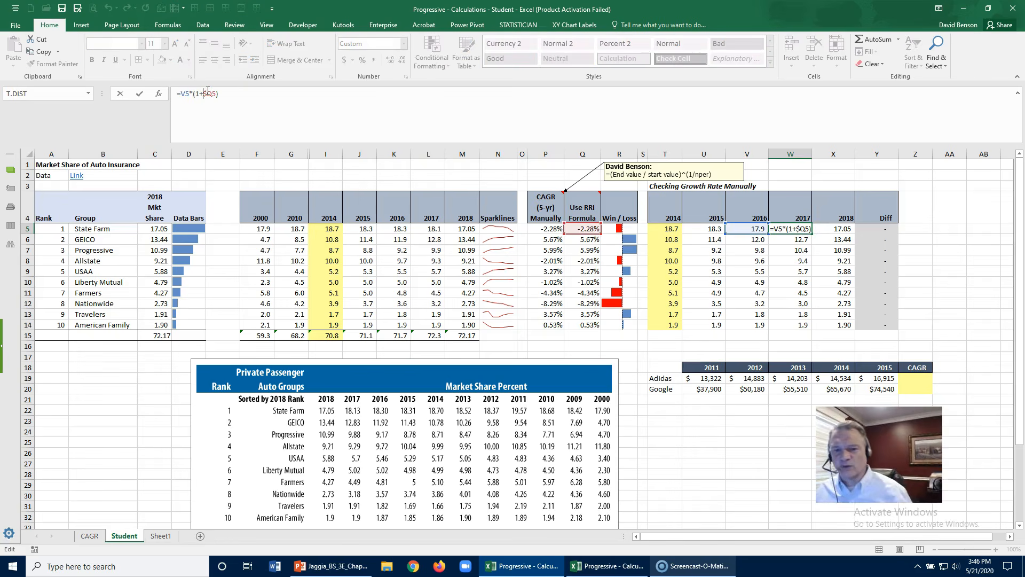
pyautogui.moveTo(587, 214)
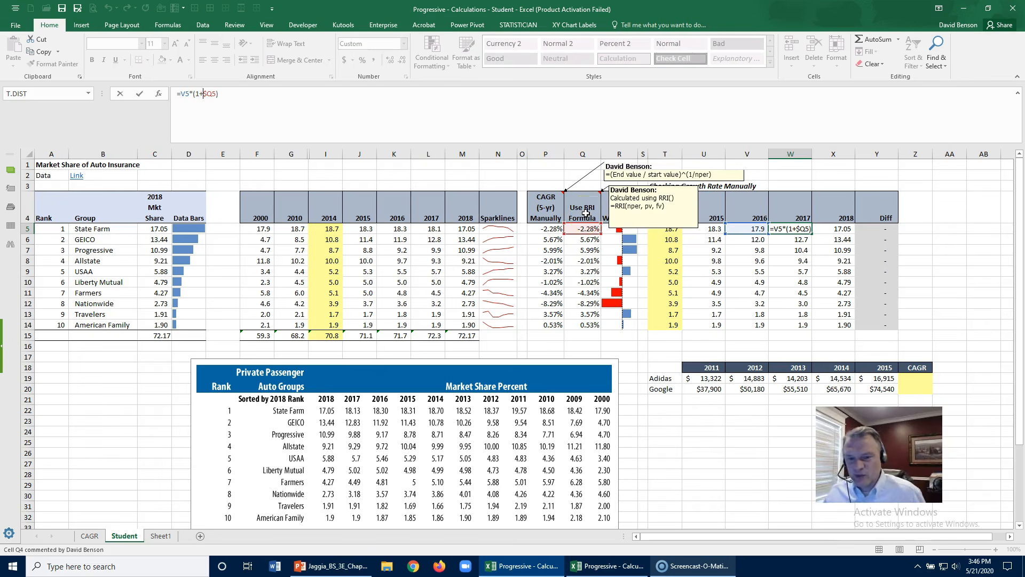
pyautogui.press('Return')
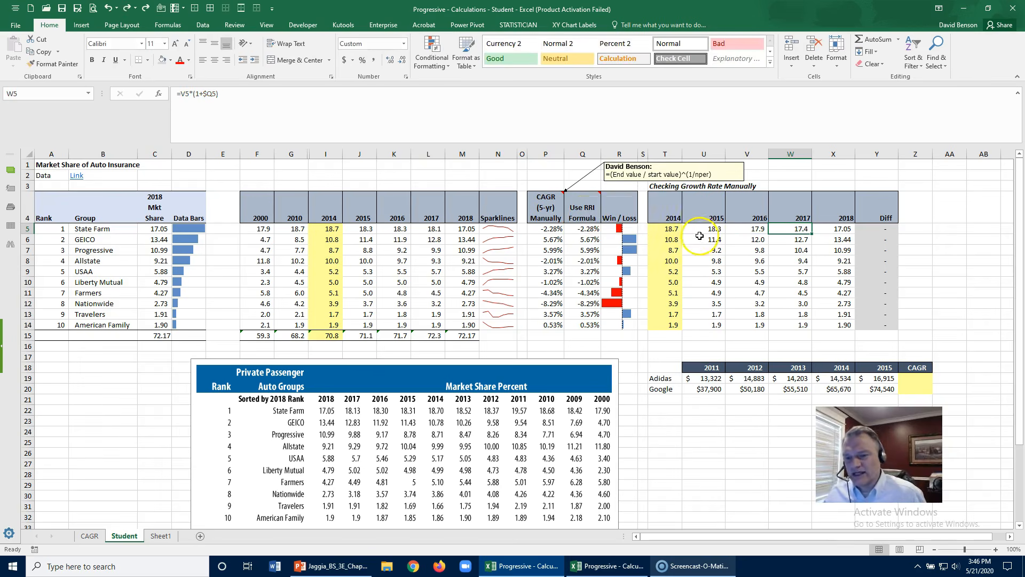
# Step: Compare GEICO's 2014 share in T6 with its source in I6 and review State Farm's growth rate and projections in Q5, U5 and X5
pyautogui.click(708, 231)
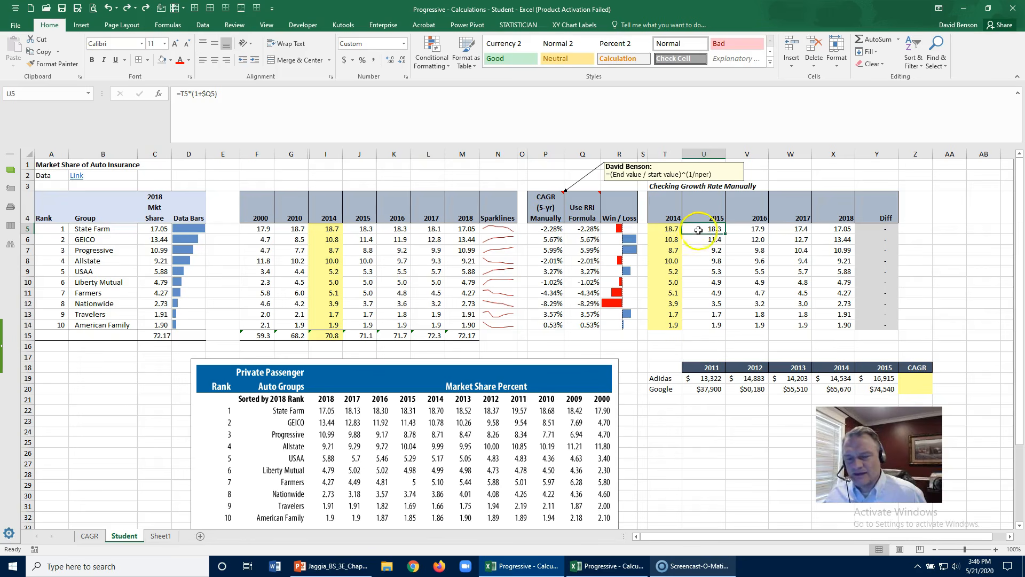
pyautogui.click(665, 239)
pyautogui.click(324, 237)
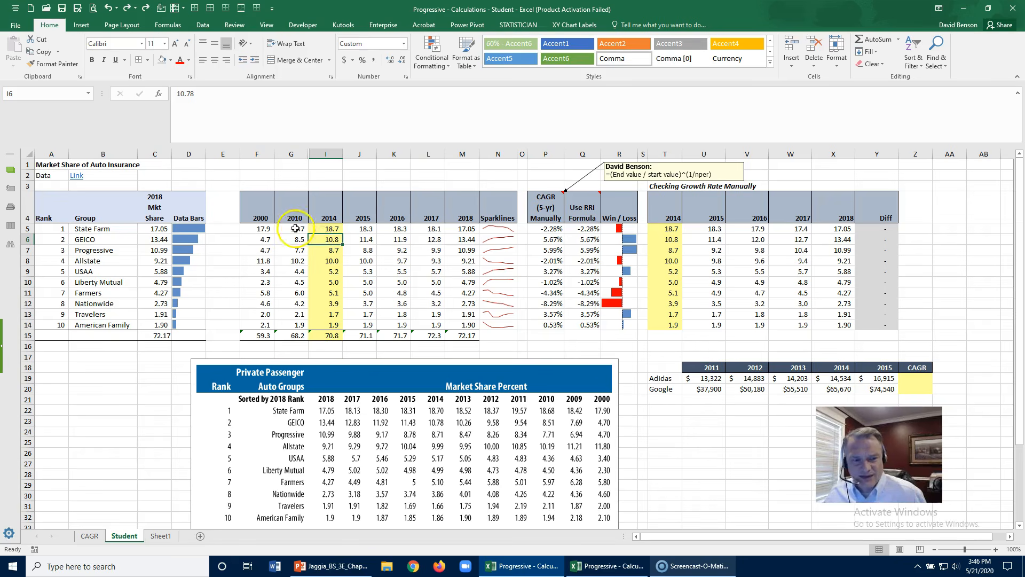
pyautogui.click(182, 92)
pyautogui.press('Escape')
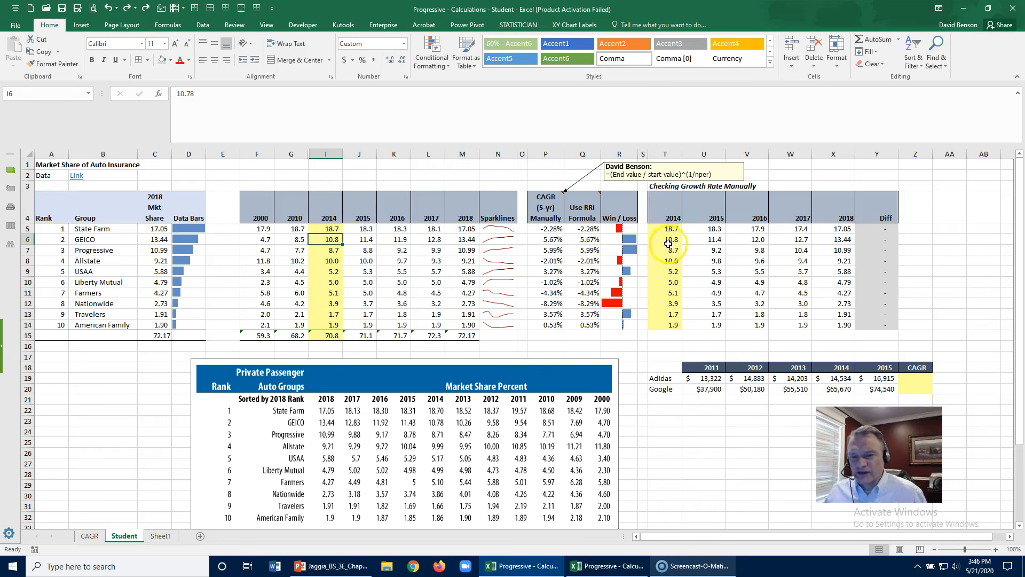
pyautogui.click(592, 229)
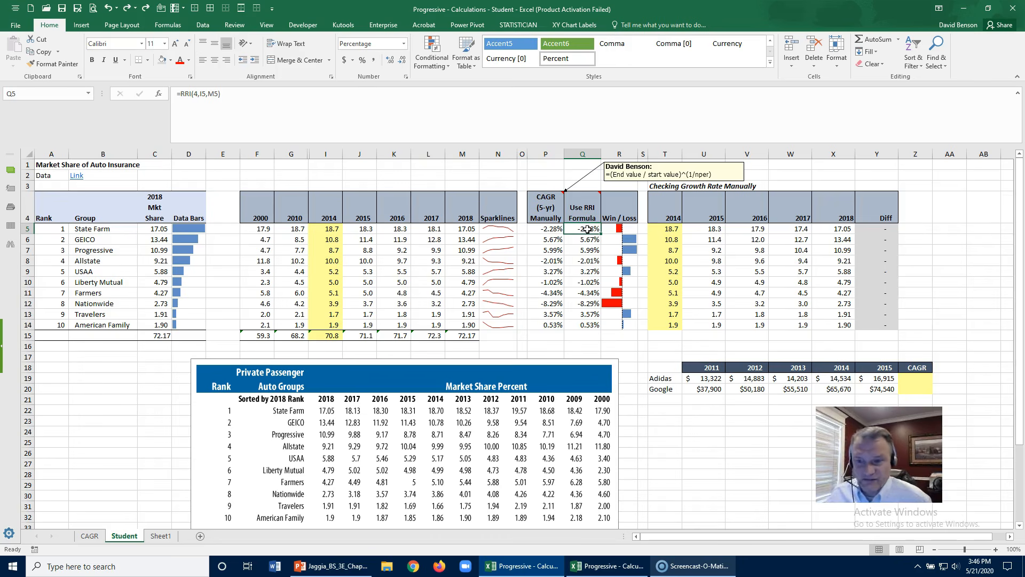
pyautogui.click(703, 229)
pyautogui.click(849, 232)
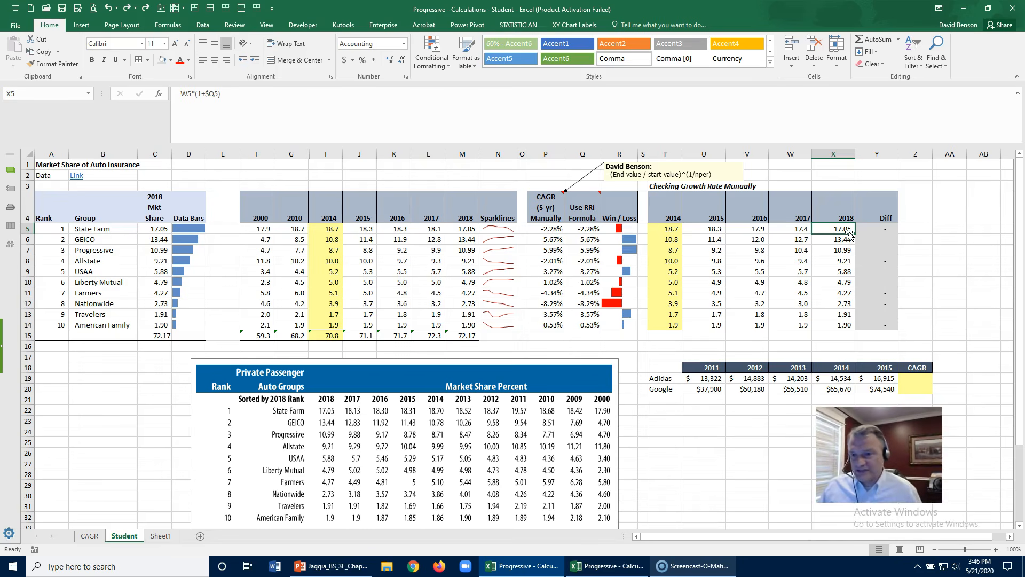
# Step: Format Google's 2011 to 2015 figures in U20:Y20 as accounting dollars with no decimals
pyautogui.scroll(-1, 656, 275)
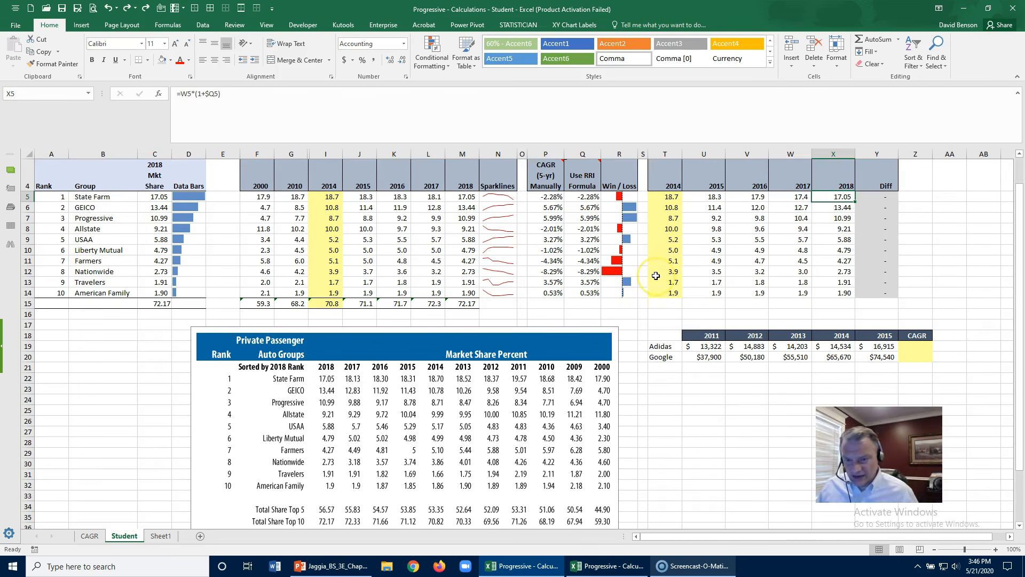
pyautogui.scroll(-2, 656, 276)
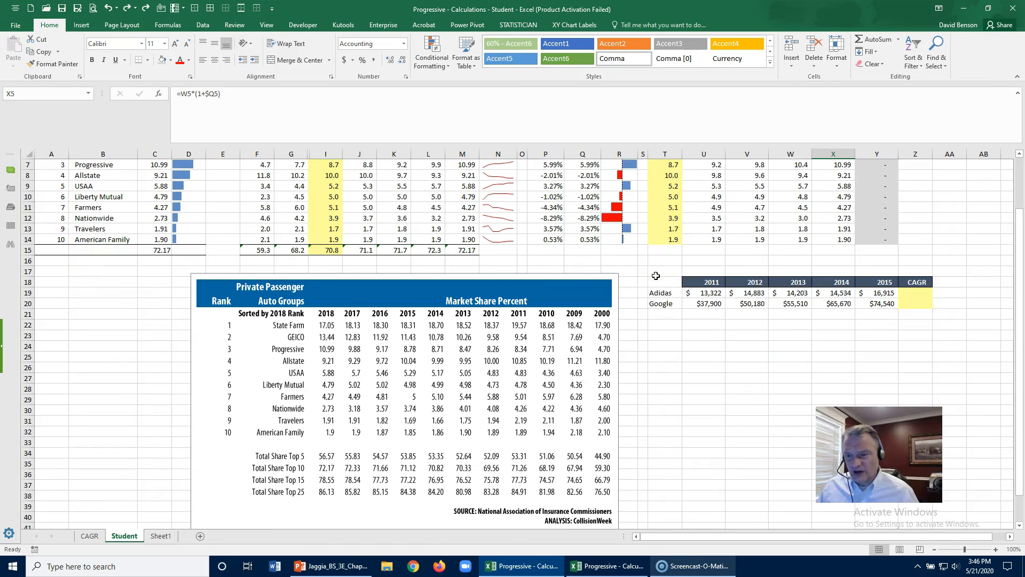
pyautogui.click(667, 292)
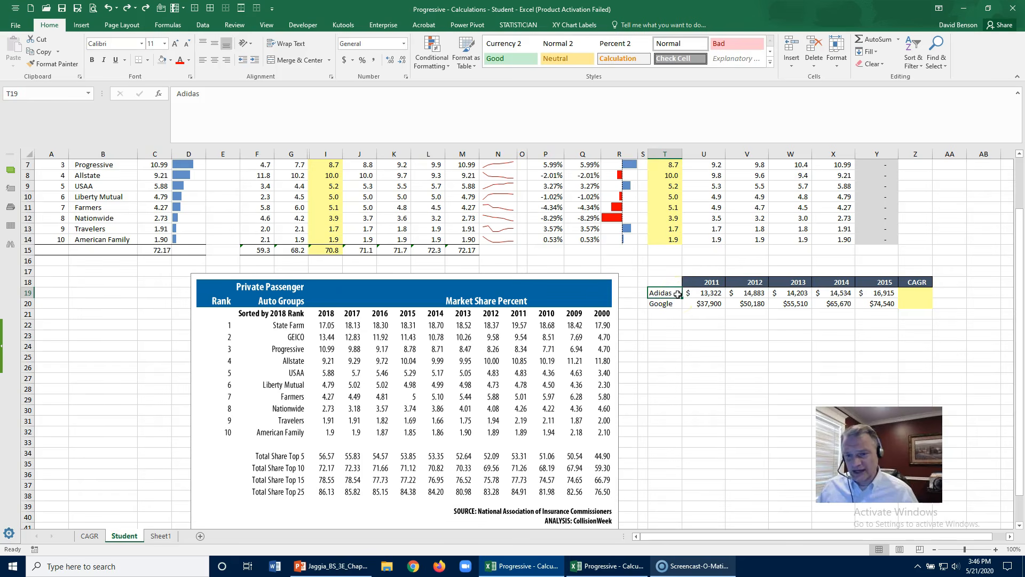
pyautogui.moveTo(688, 298); pyautogui.dragTo(871, 302)
pyautogui.click(346, 60)
pyautogui.click(402, 61)
pyautogui.click(401, 61)
pyautogui.click(731, 381)
# Step: Examine the 2011 and 2015 figures for Adidas and Google, the empty CAGR cells and the market share table above
pyautogui.click(696, 294)
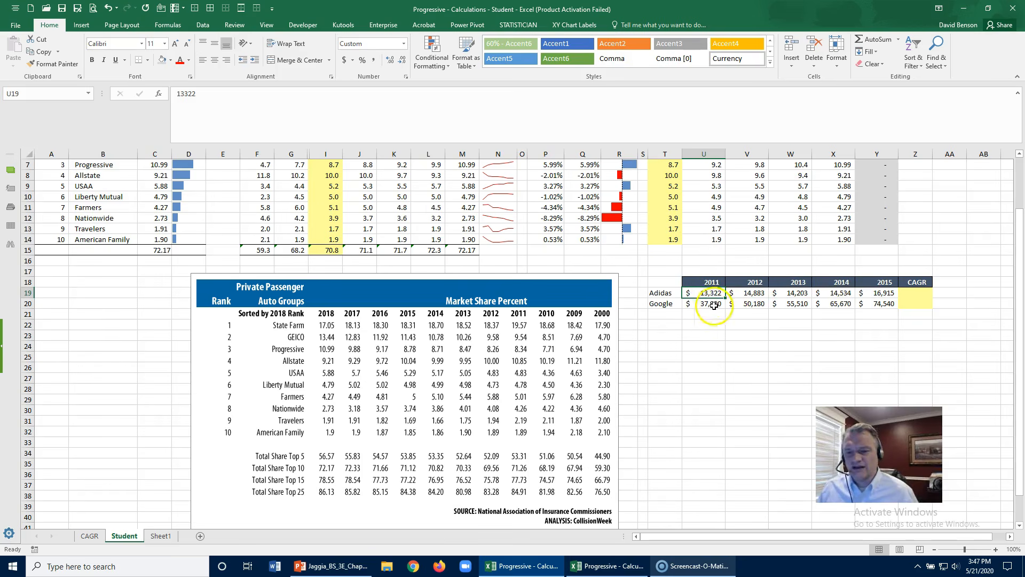
pyautogui.click(672, 302)
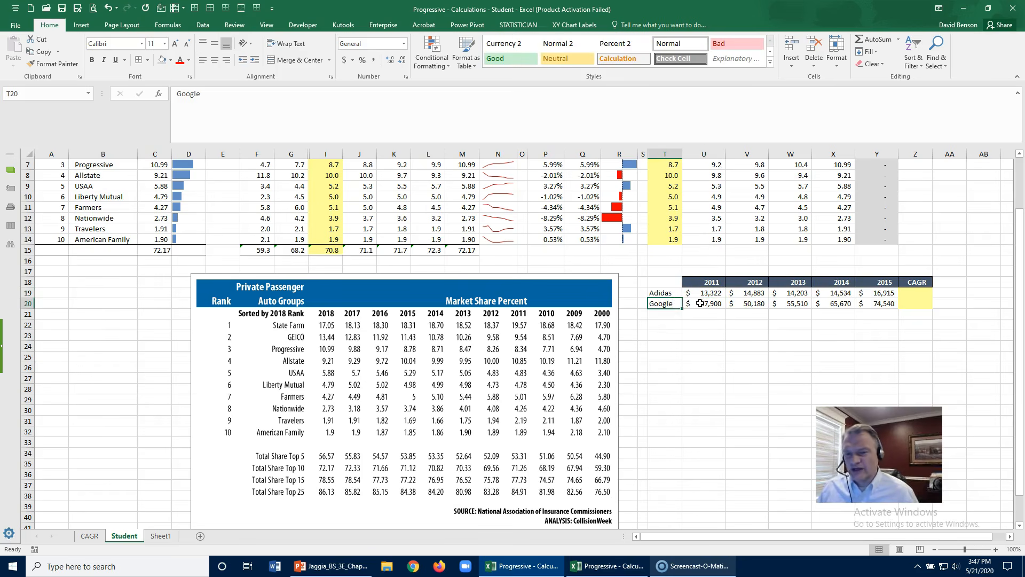
pyautogui.click(701, 303)
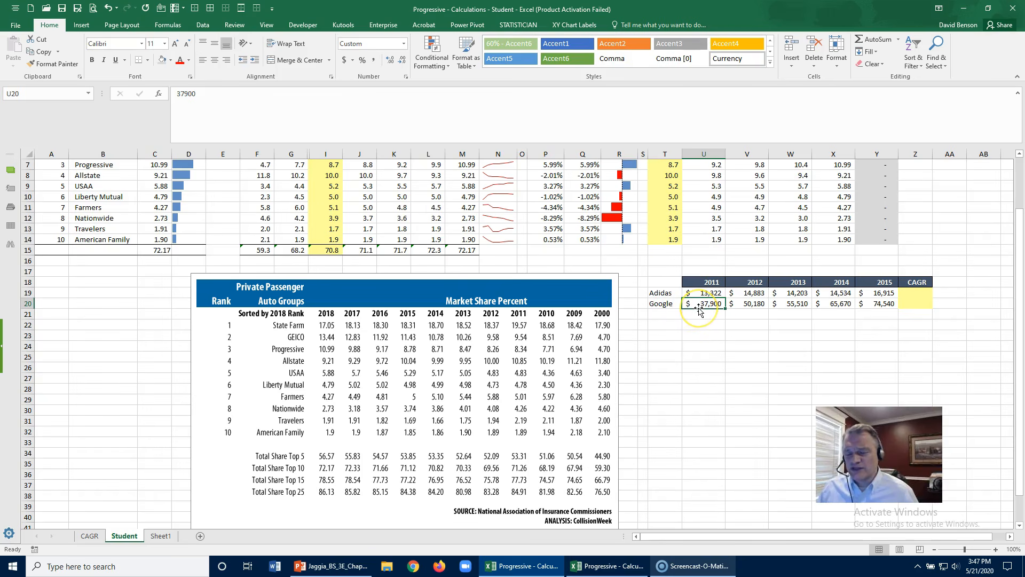
pyautogui.click(863, 303)
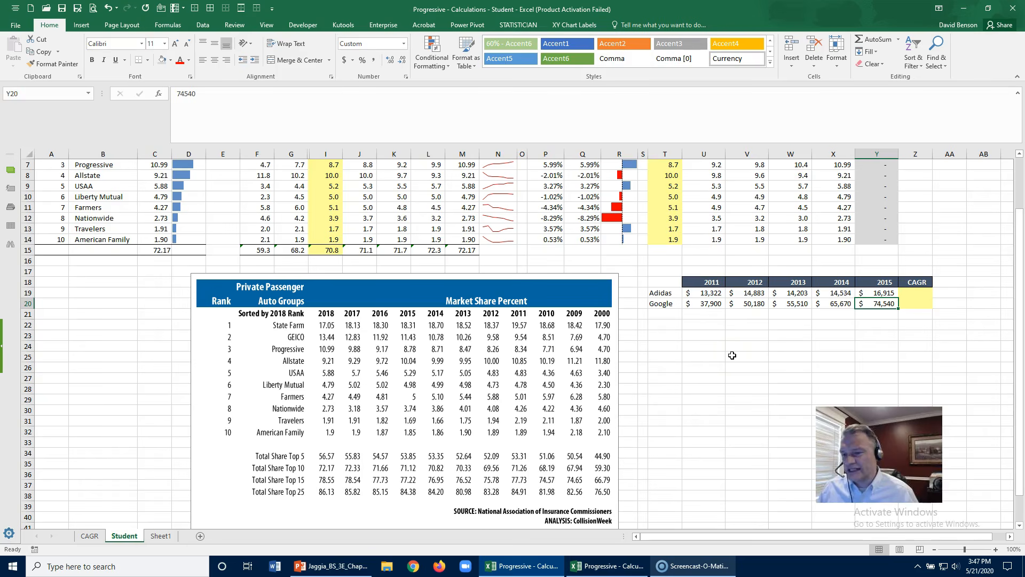
pyautogui.click(710, 305)
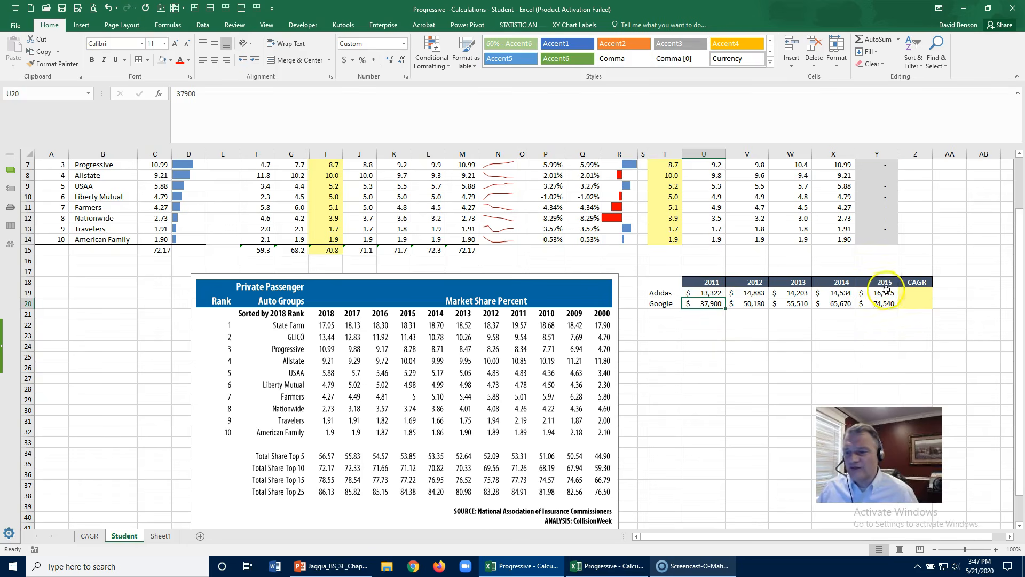
pyautogui.click(905, 291)
pyautogui.scroll(2, 755, 343)
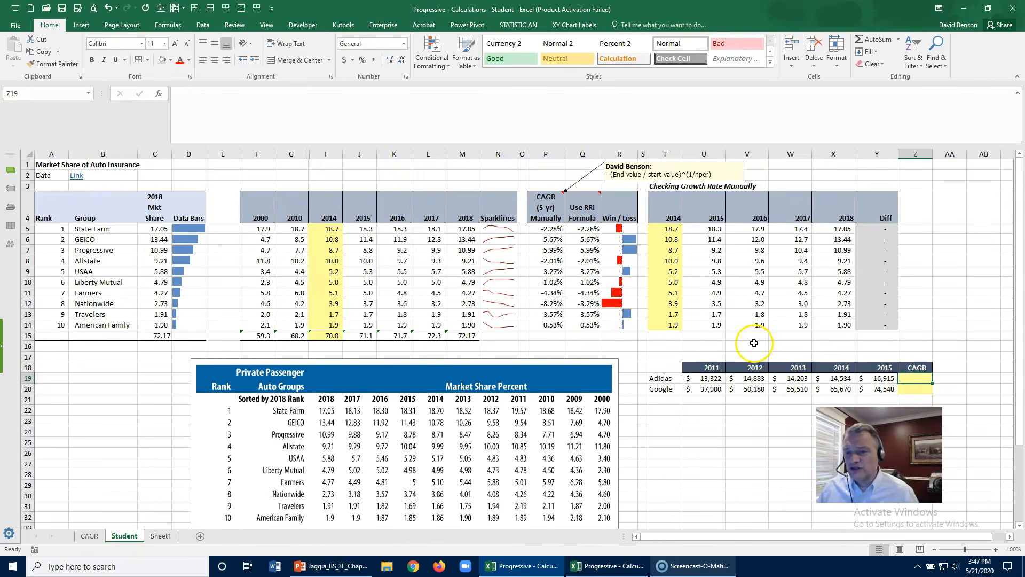
pyautogui.scroll(-1, 754, 343)
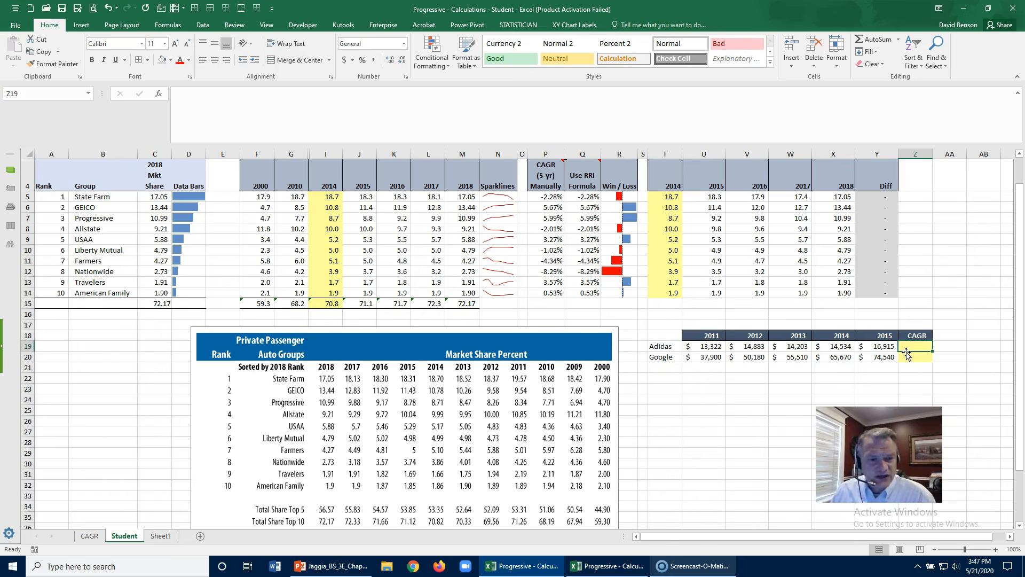
pyautogui.click(59, 198)
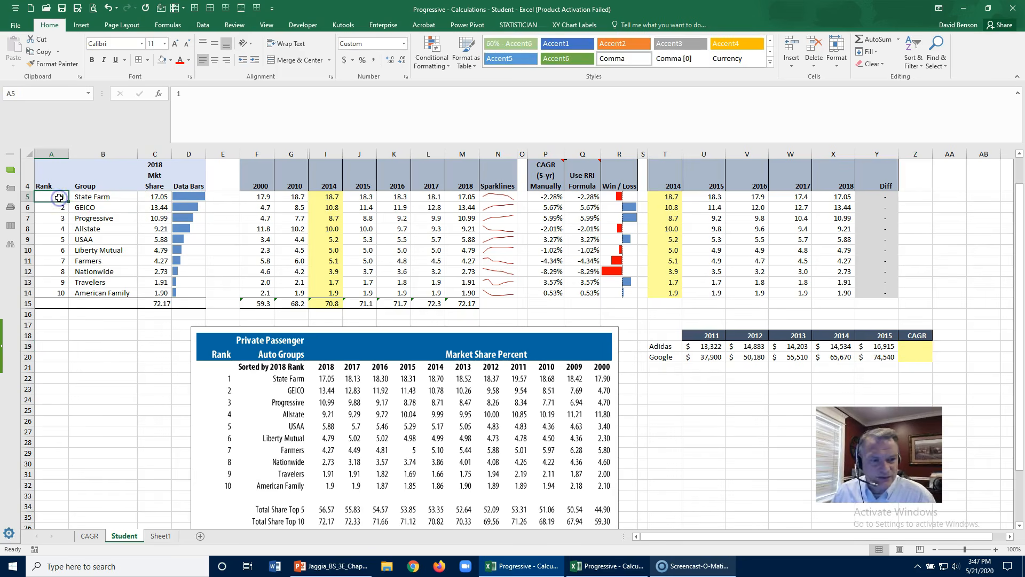
pyautogui.scroll(1, 109, 237)
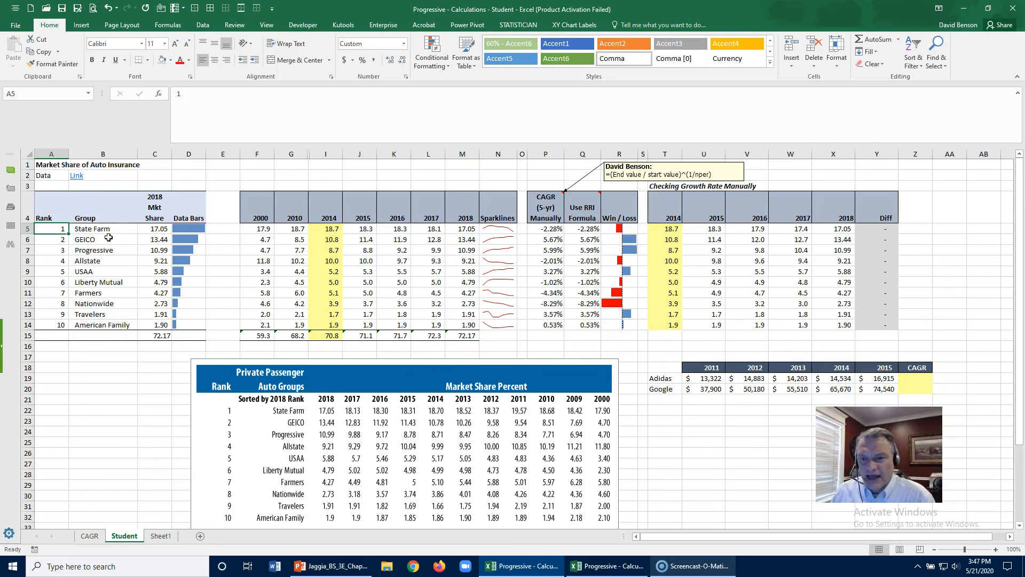